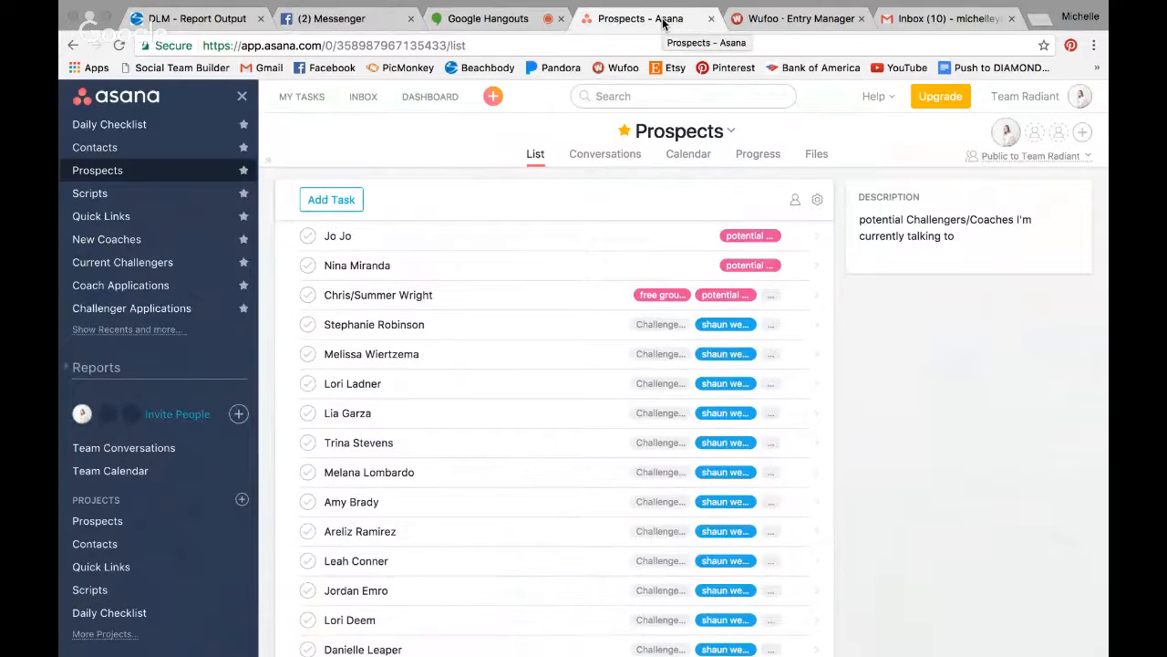
- Glance at the Messenger chat, then bring up the Wufoo challenger application entries 19–24 of 116
{"action": "left_click", "coordinate": [343, 20]}
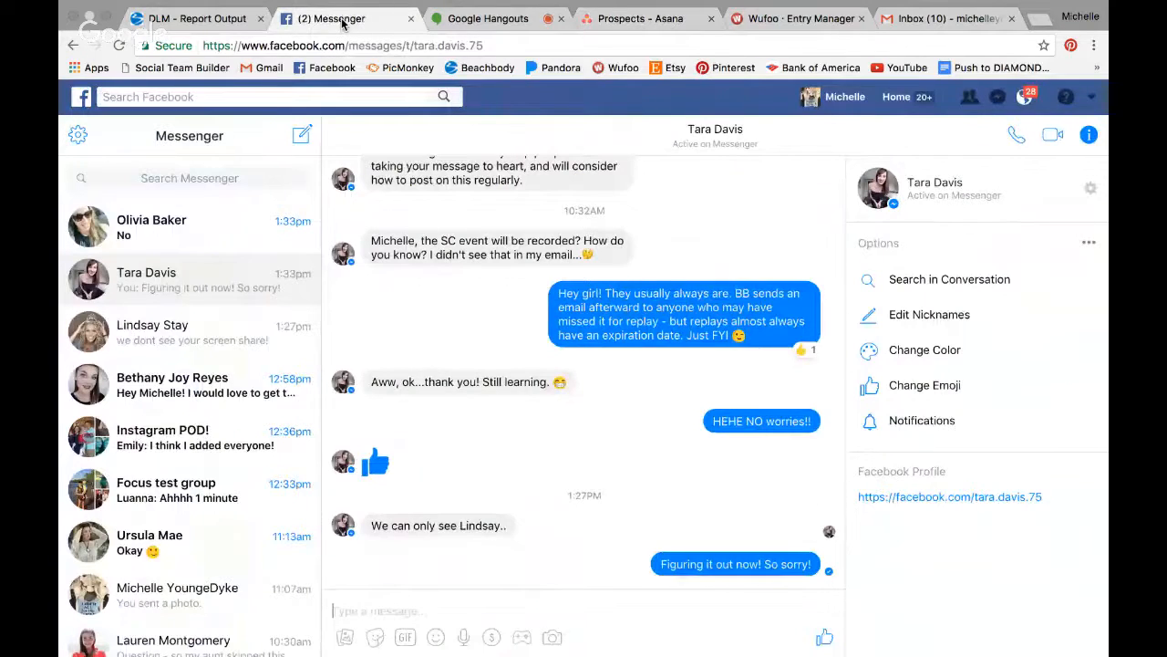
{"action": "left_click", "coordinate": [797, 20]}
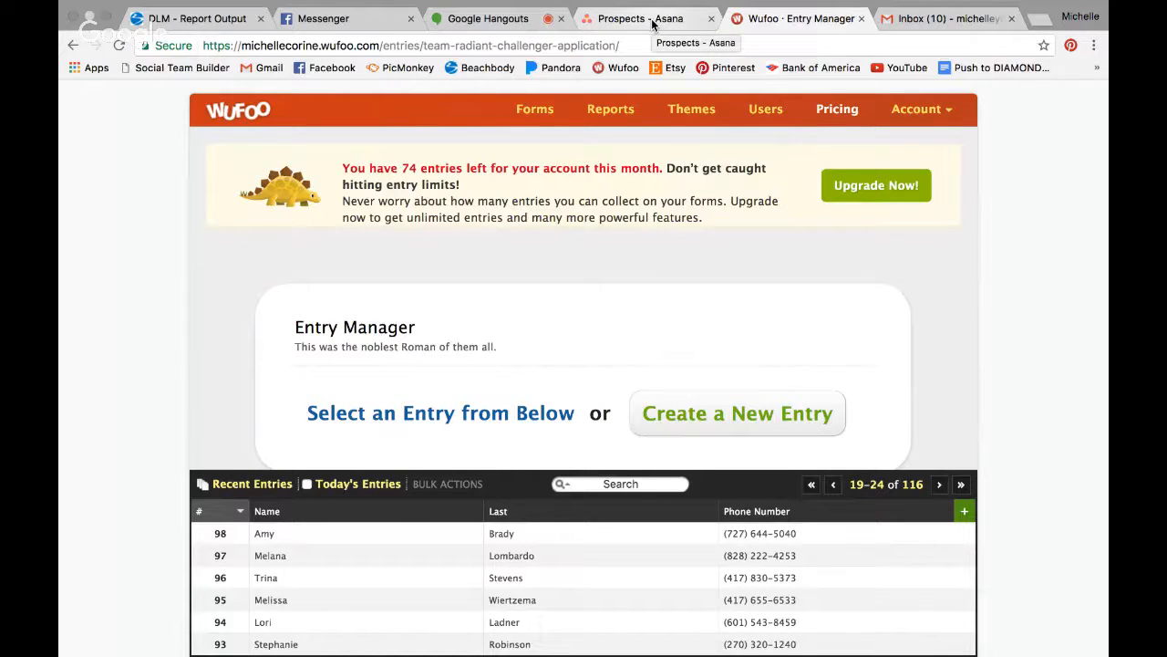
- Page the Wufoo entries back to the newest, 1–6 of 116, then return to the Hangouts call
{"action": "left_click", "coordinate": [836, 493]}
{"action": "left_click", "coordinate": [835, 492]}
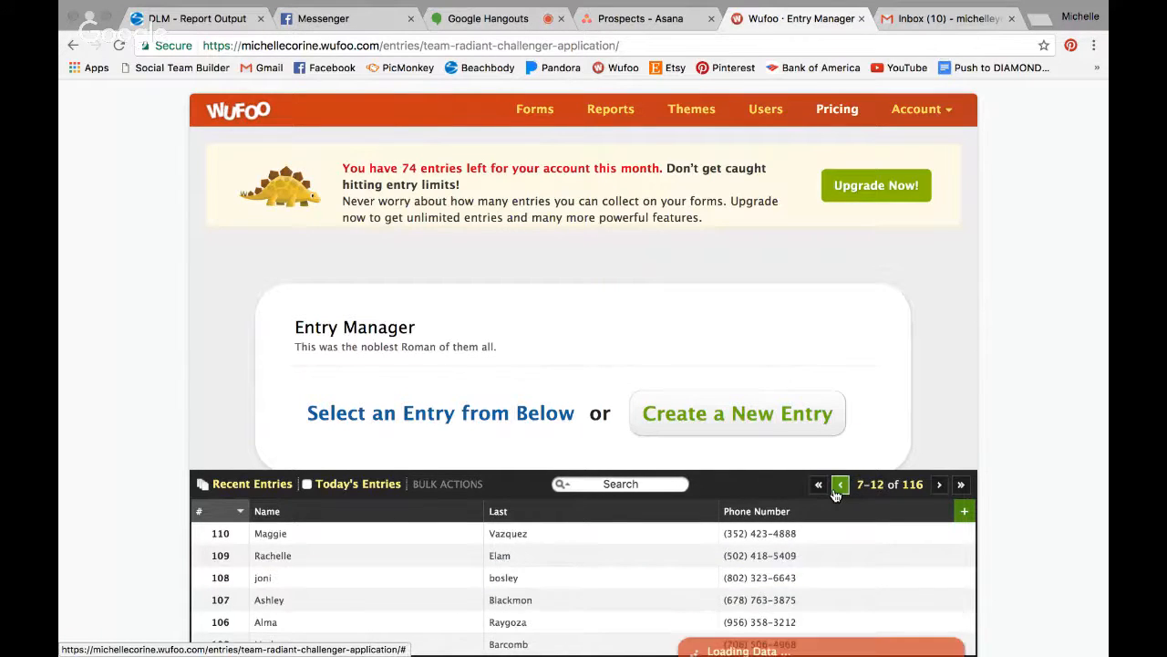
{"action": "left_click", "coordinate": [835, 493]}
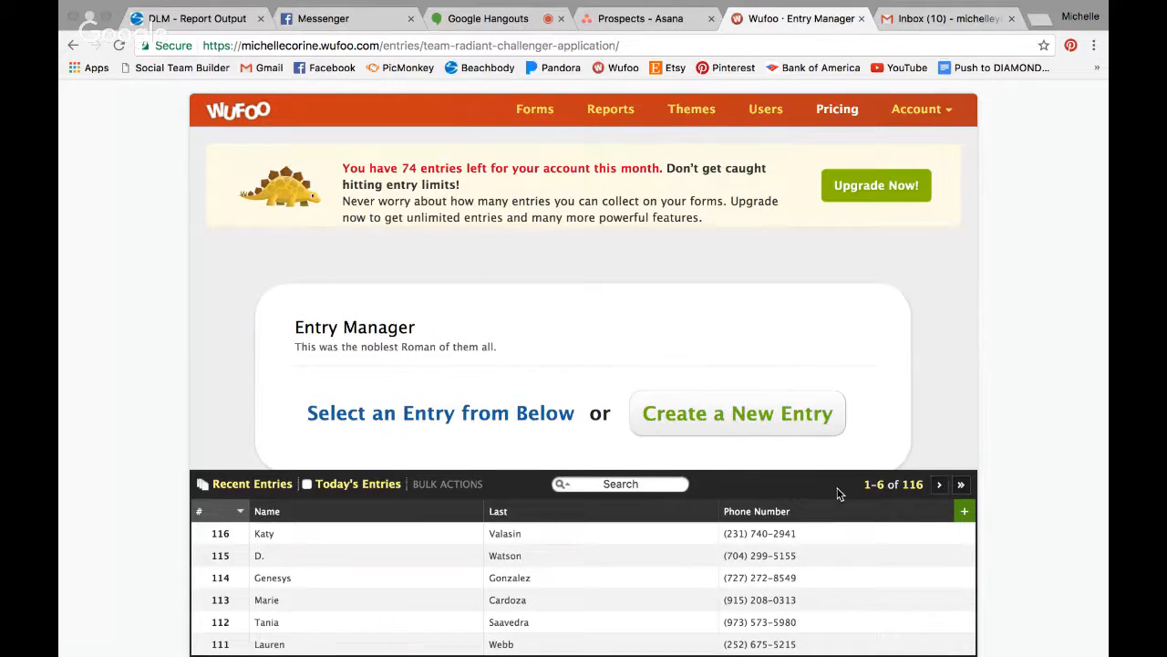
{"action": "left_click", "coordinate": [631, 26]}
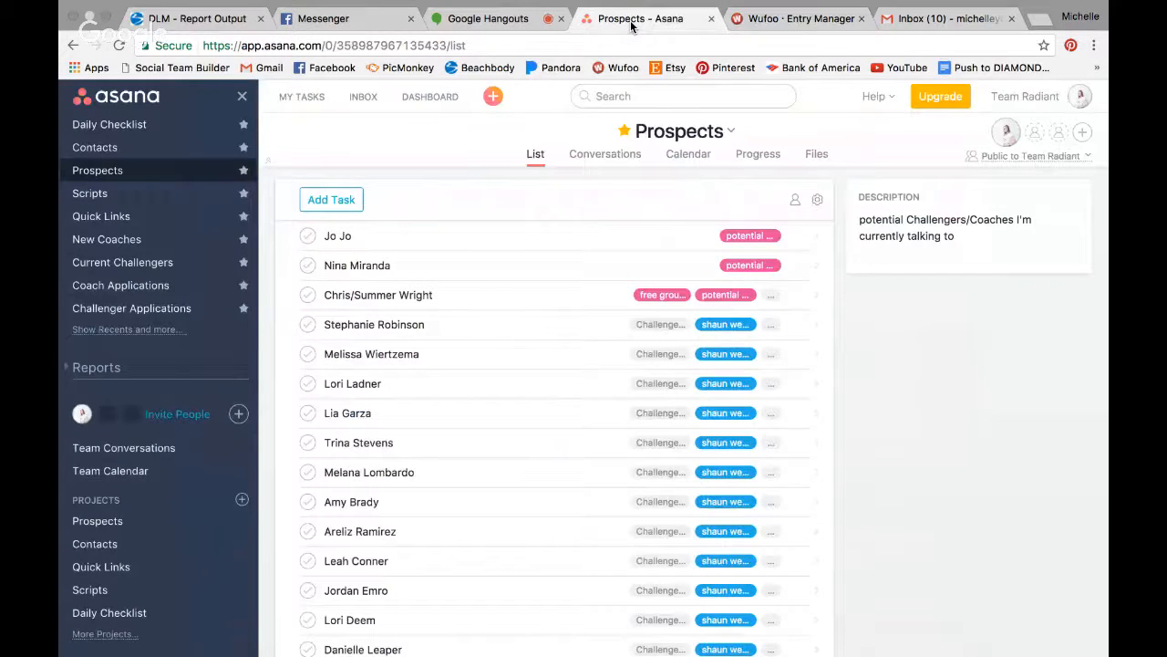
{"action": "left_click", "coordinate": [490, 20]}
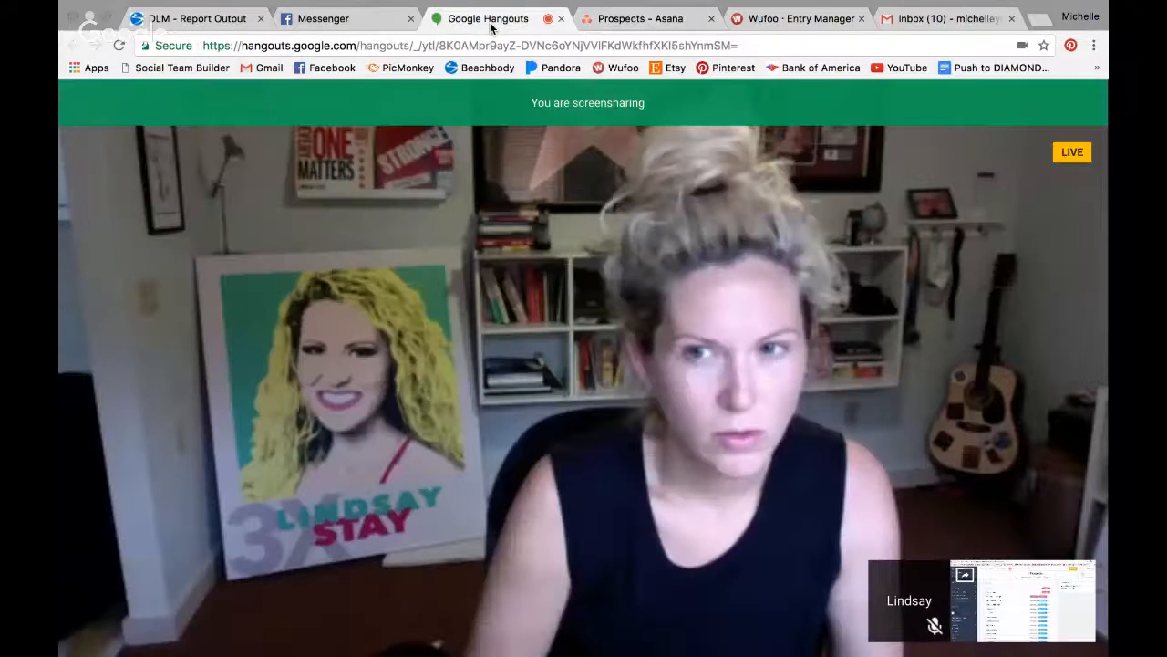
- Leave the Hangouts call and return to the Asana Prospects list
{"action": "left_click", "coordinate": [662, 28]}
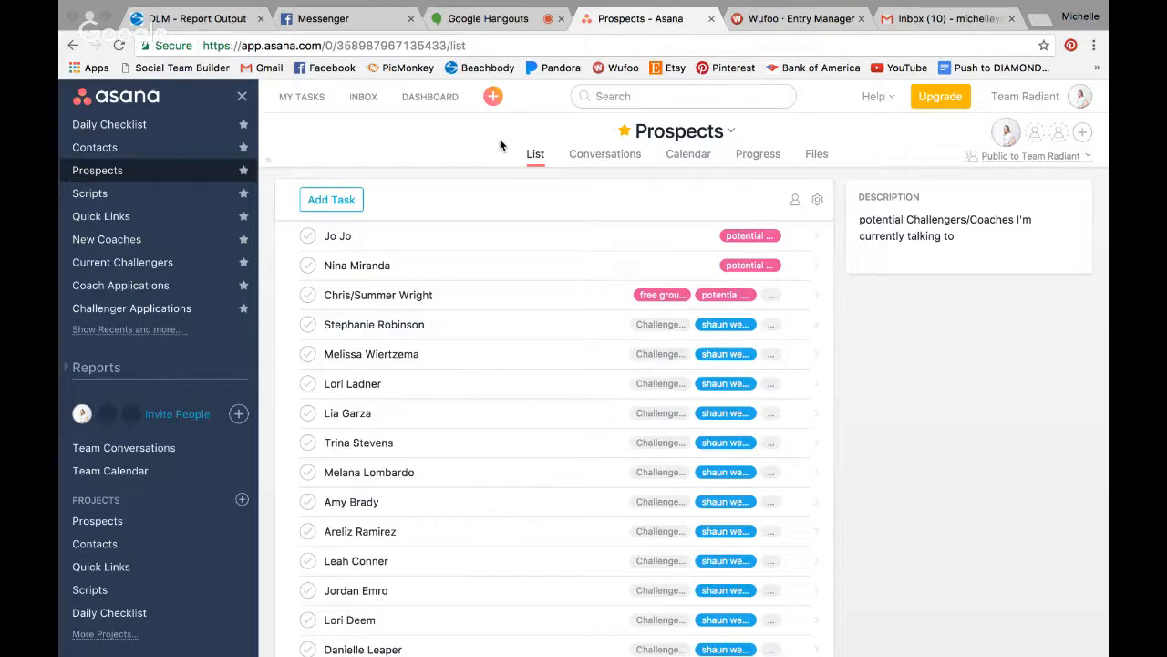
- Check the Wufoo entries again, then reopen the prospect's Messenger conversation
{"action": "left_click", "coordinate": [774, 20]}
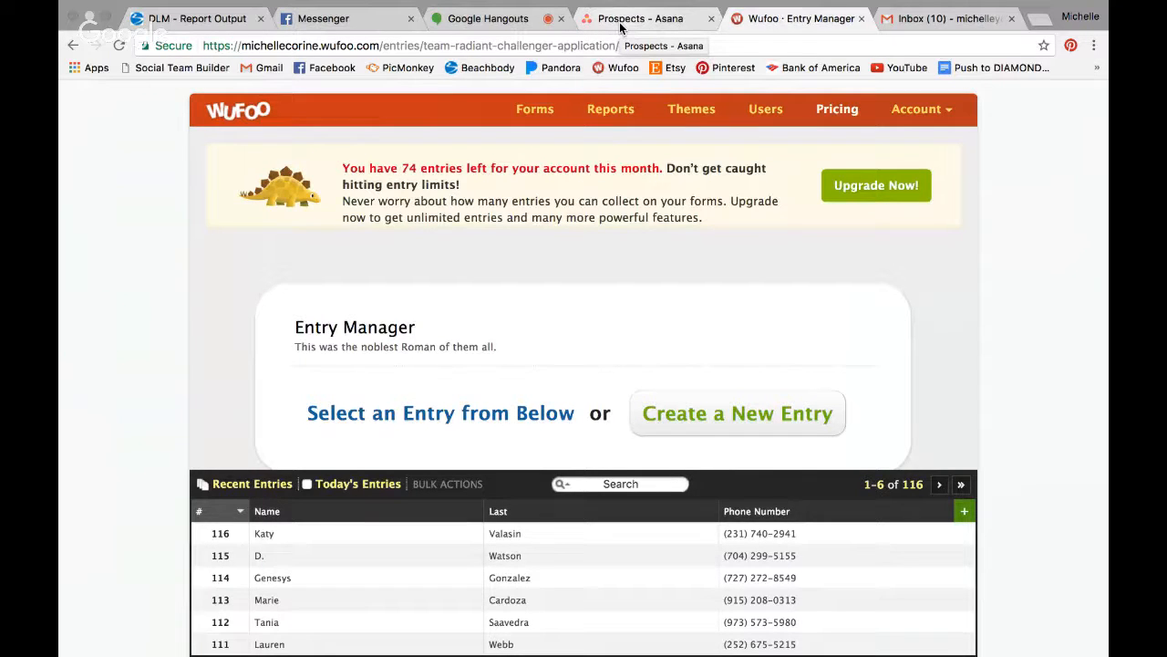
{"action": "left_click", "coordinate": [330, 20]}
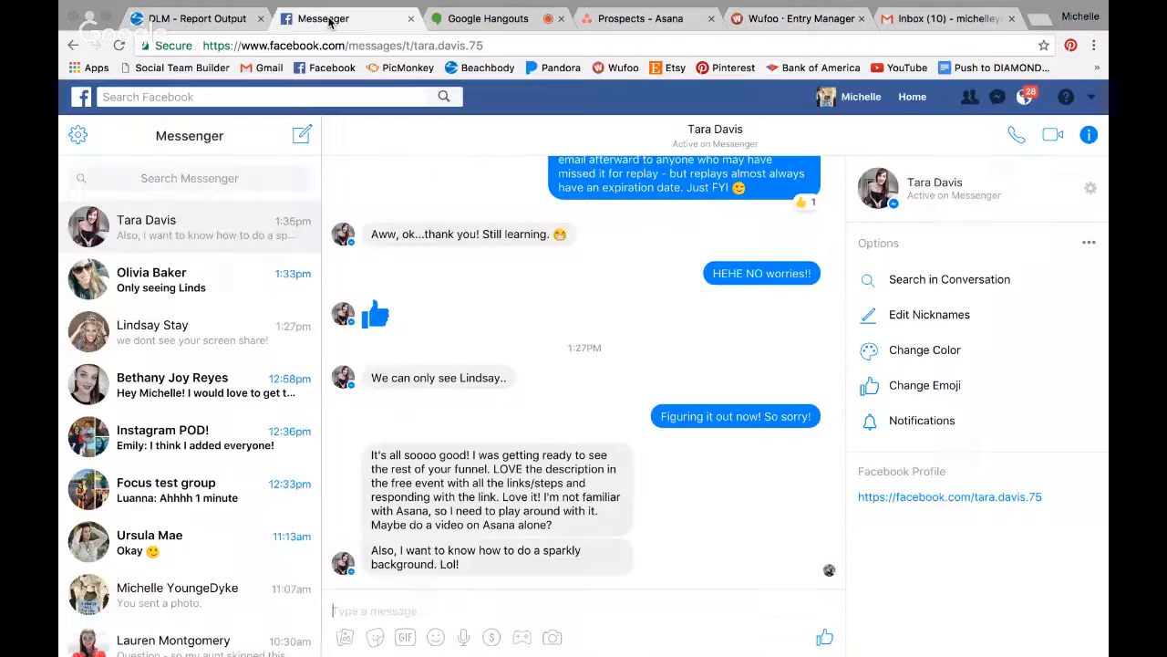
- Search Facebook and open the Team Radiant closed challenge group from Recent Searches
{"action": "left_click", "coordinate": [214, 101]}
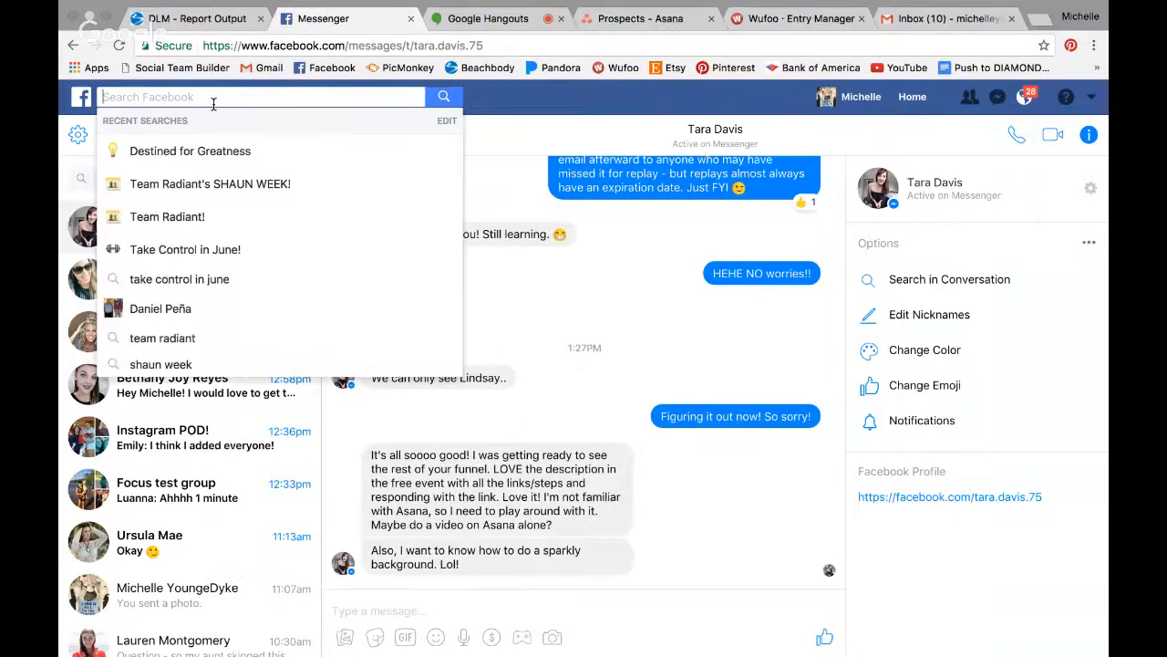
{"action": "type", "text": "free"}
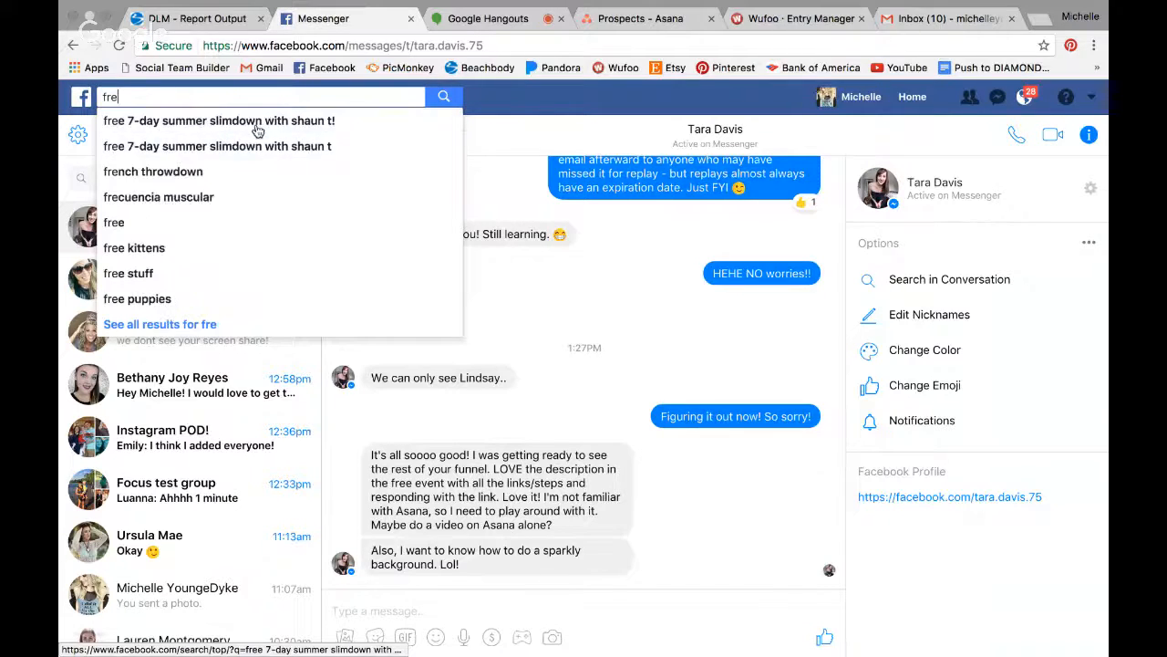
{"action": "key", "text": "BackSpace"}
{"action": "key", "text": "BackSpace"}
{"action": "key", "text": "BackSpace"}
{"action": "key", "text": "BackSpace"}
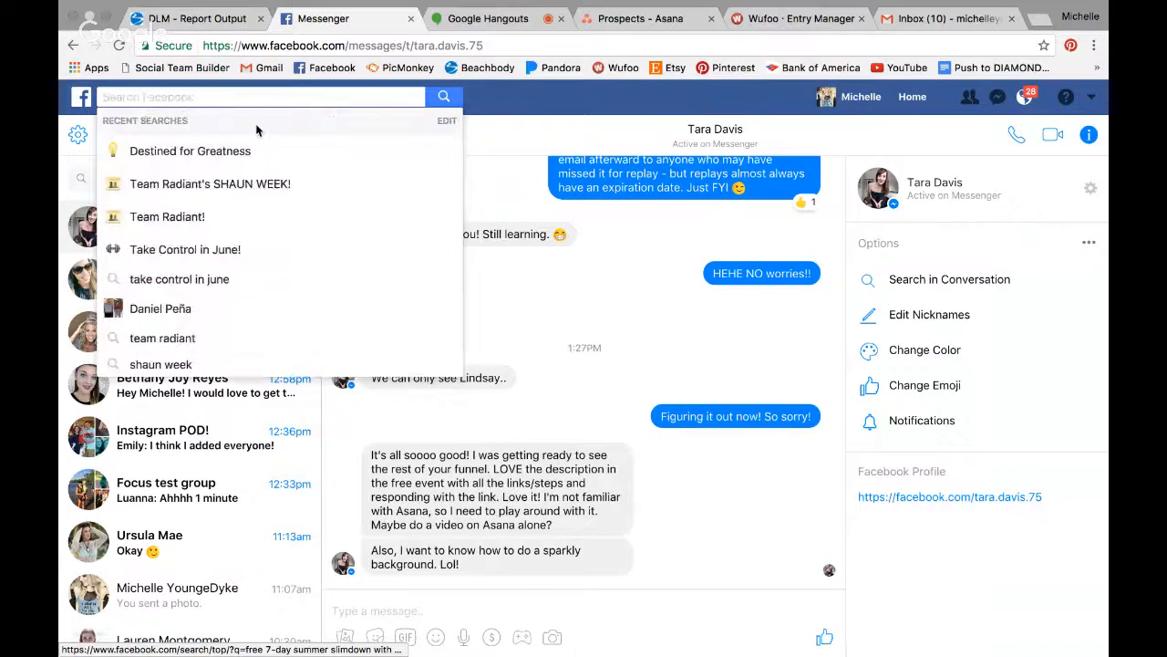
{"action": "left_click", "coordinate": [194, 185]}
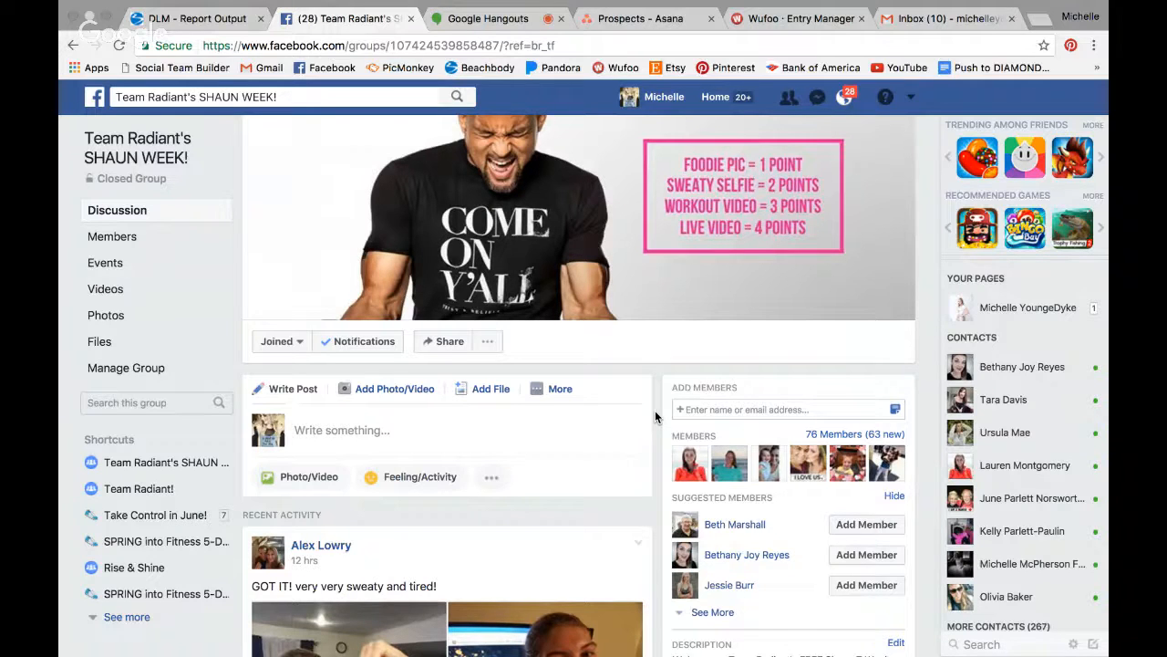
{"action": "scroll", "coordinate": [655, 417], "scroll_direction": "down", "scroll_amount": 1}
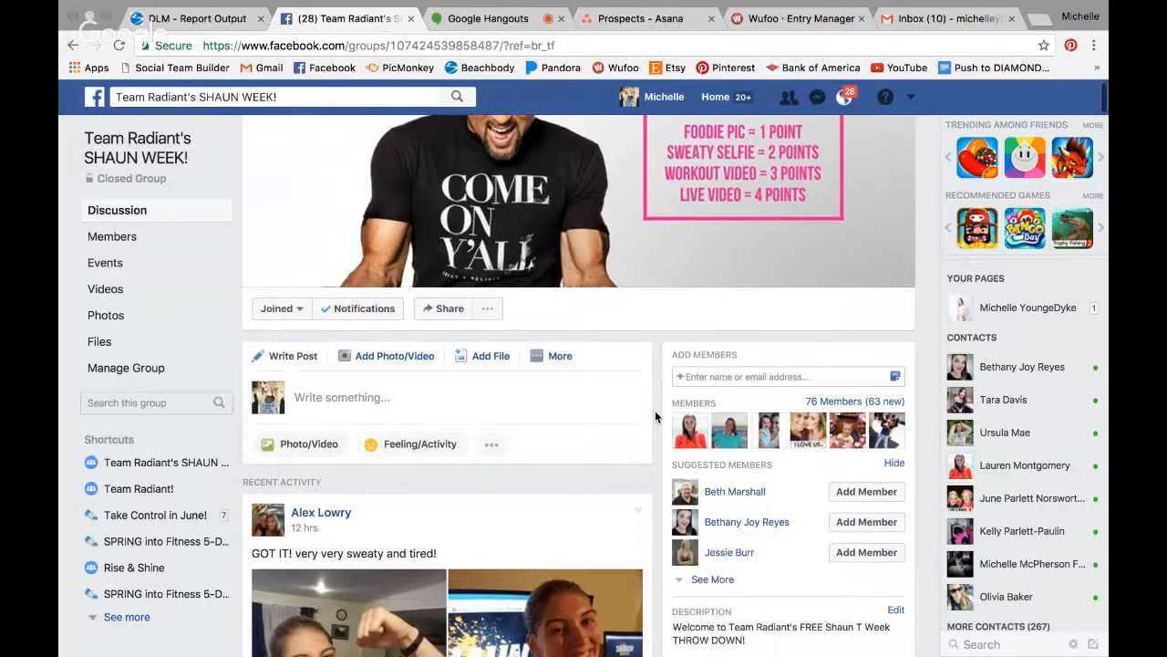
{"action": "scroll", "coordinate": [655, 417], "scroll_direction": "down", "scroll_amount": 1}
{"action": "scroll", "coordinate": [654, 417], "scroll_direction": "up", "scroll_amount": 2}
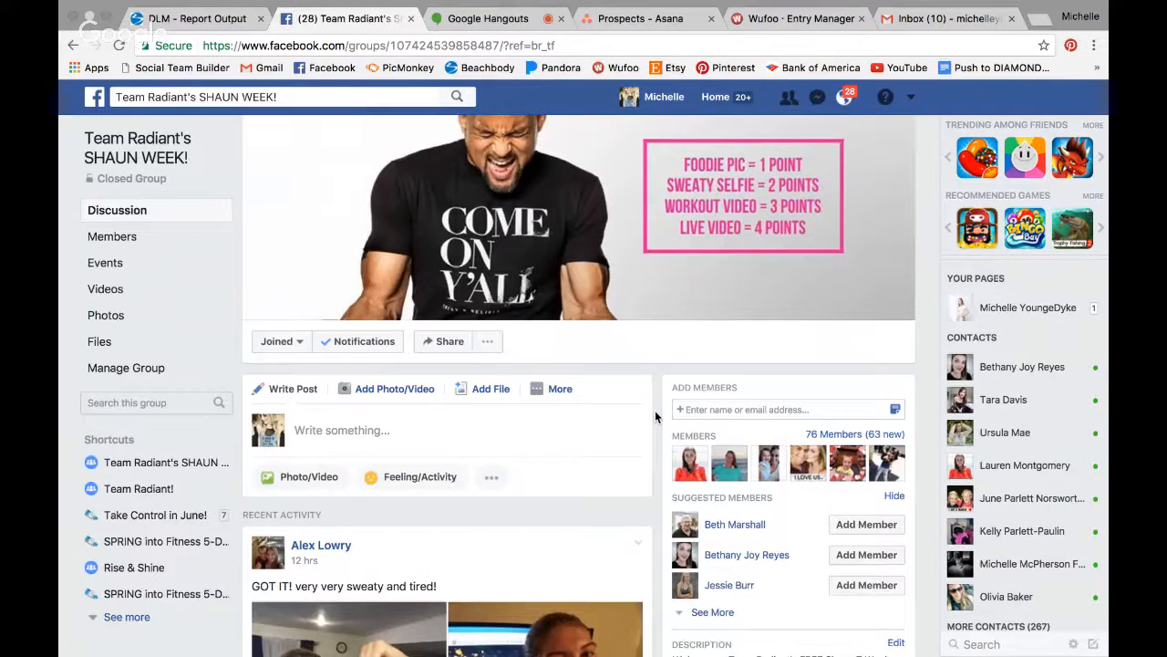
{"action": "scroll", "coordinate": [655, 416], "scroll_direction": "down", "scroll_amount": 1}
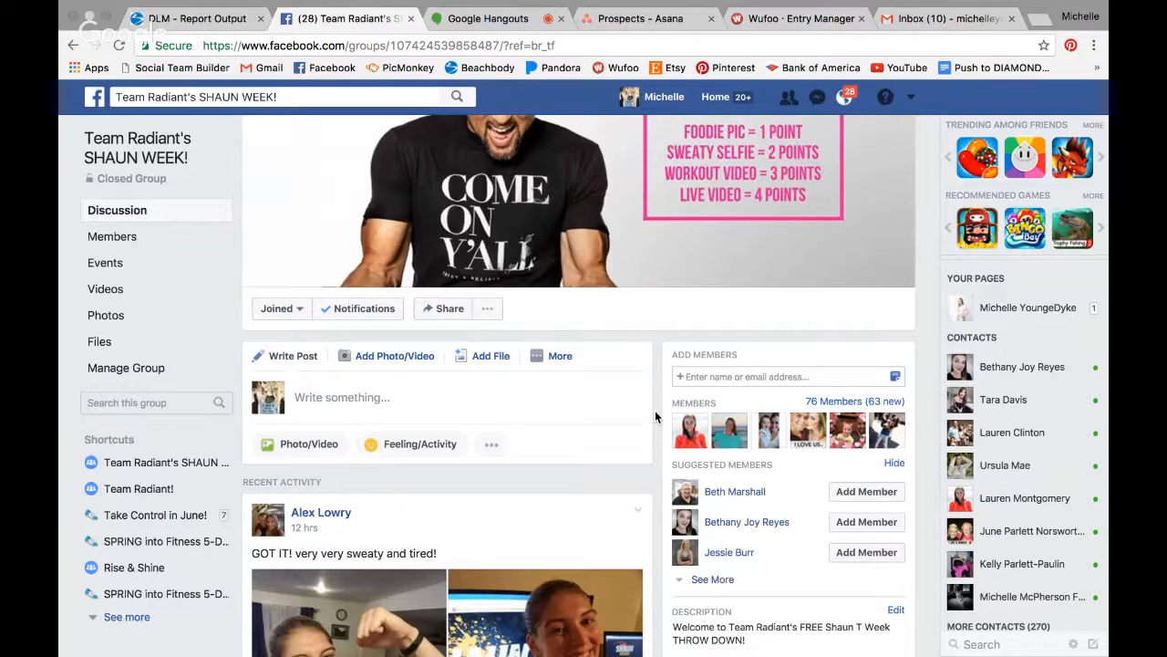
{"action": "scroll", "coordinate": [655, 415], "scroll_direction": "up", "scroll_amount": 1}
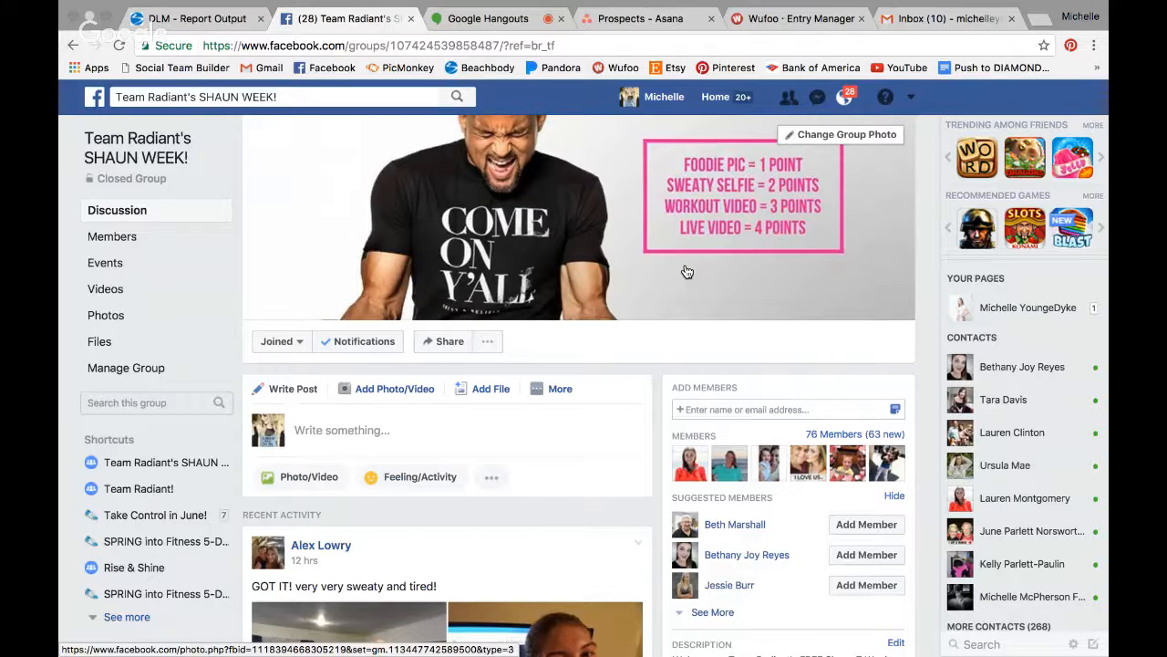
{"action": "scroll", "coordinate": [686, 272], "scroll_direction": "down", "scroll_amount": 1}
{"action": "scroll", "coordinate": [686, 272], "scroll_direction": "down", "scroll_amount": 5}
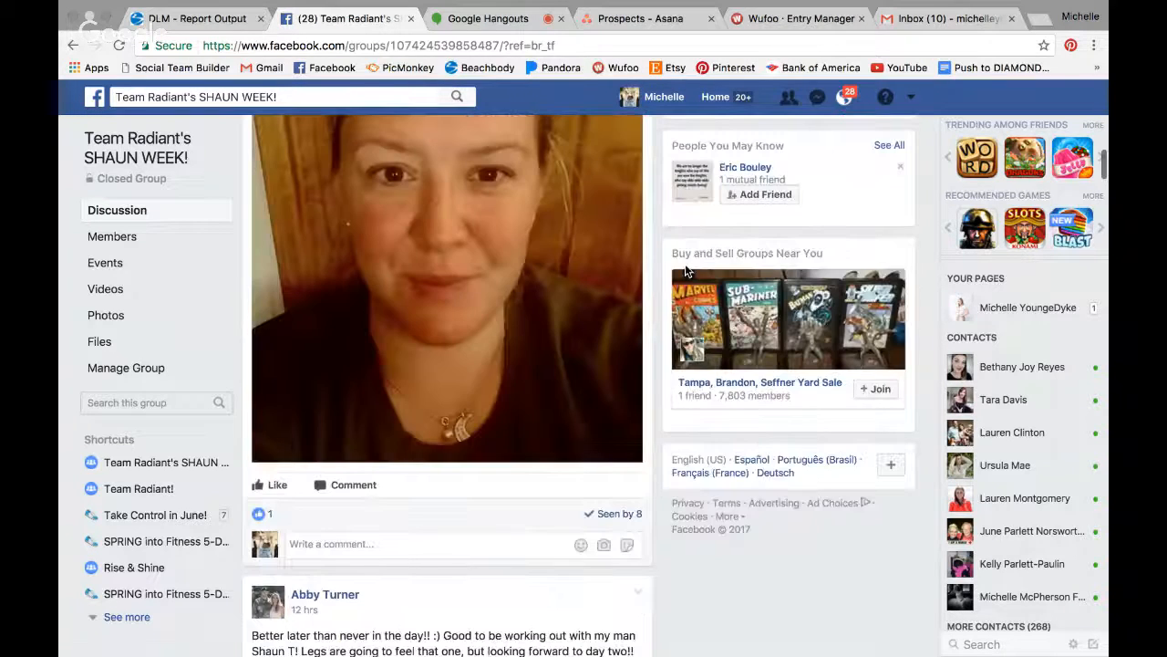
{"action": "scroll", "coordinate": [686, 271], "scroll_direction": "down", "scroll_amount": 5}
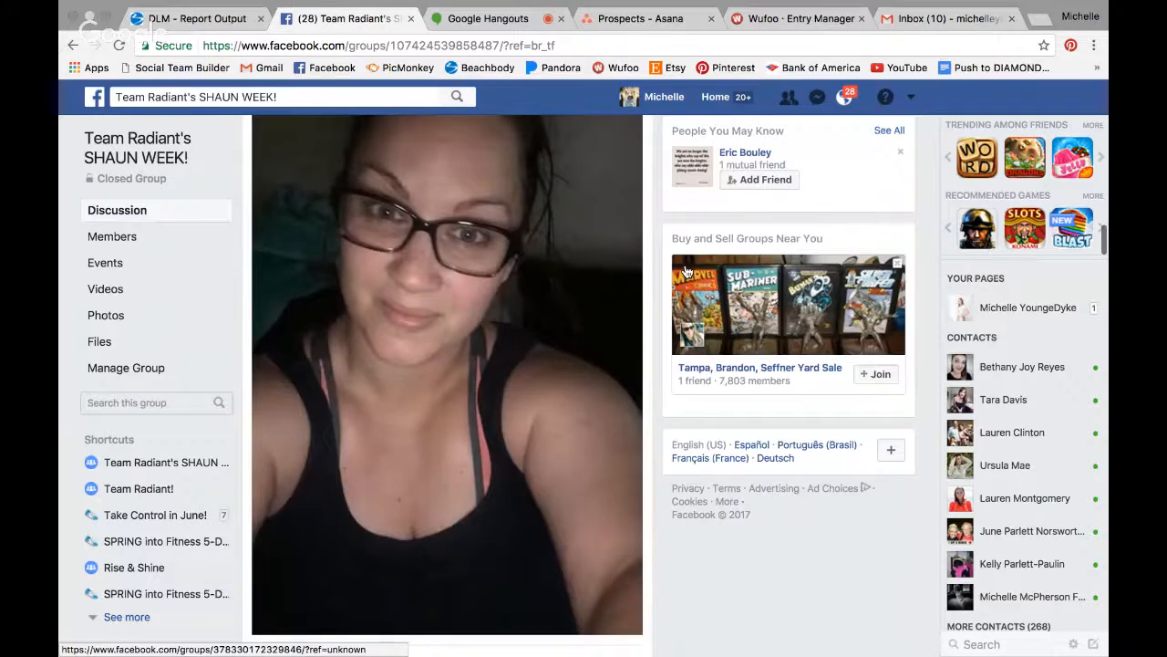
{"action": "scroll", "coordinate": [686, 272], "scroll_direction": "down", "scroll_amount": 10}
{"action": "scroll", "coordinate": [687, 272], "scroll_direction": "down", "scroll_amount": 5}
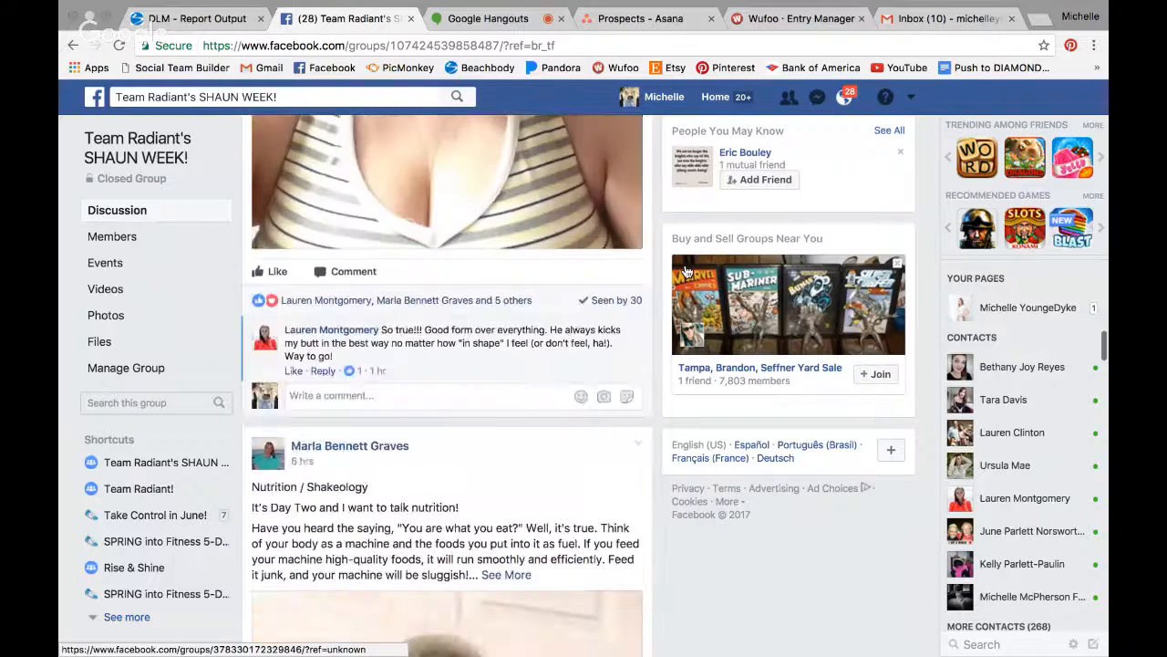
{"action": "scroll", "coordinate": [686, 272], "scroll_direction": "down", "scroll_amount": 15}
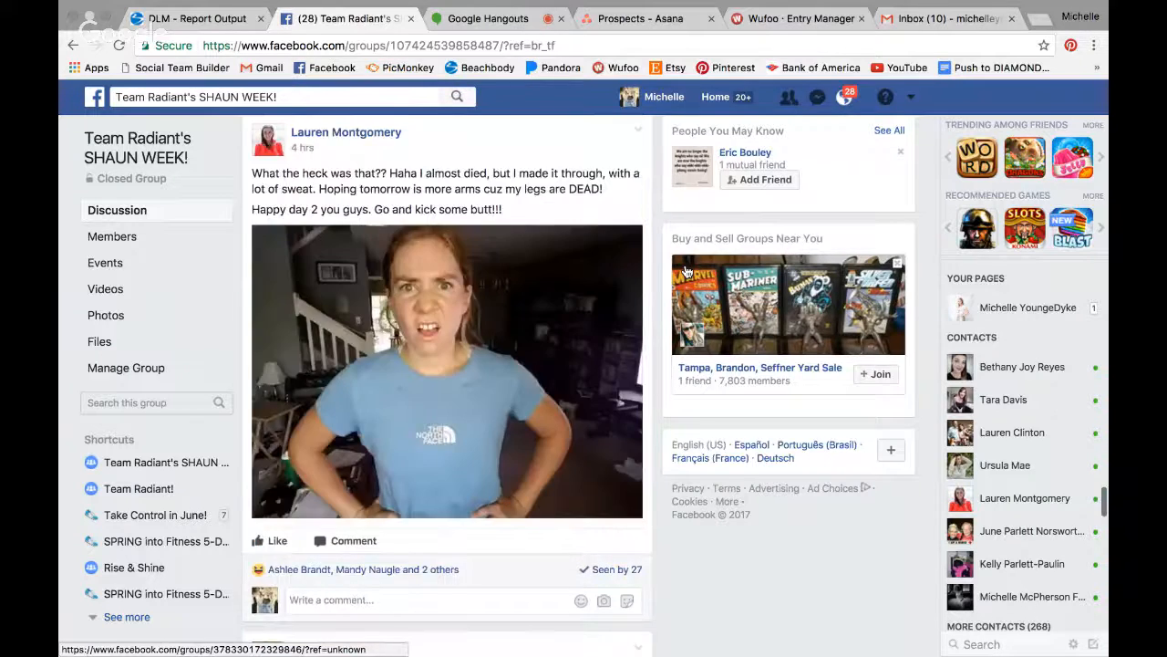
{"action": "scroll", "coordinate": [687, 272], "scroll_direction": "down", "scroll_amount": 6}
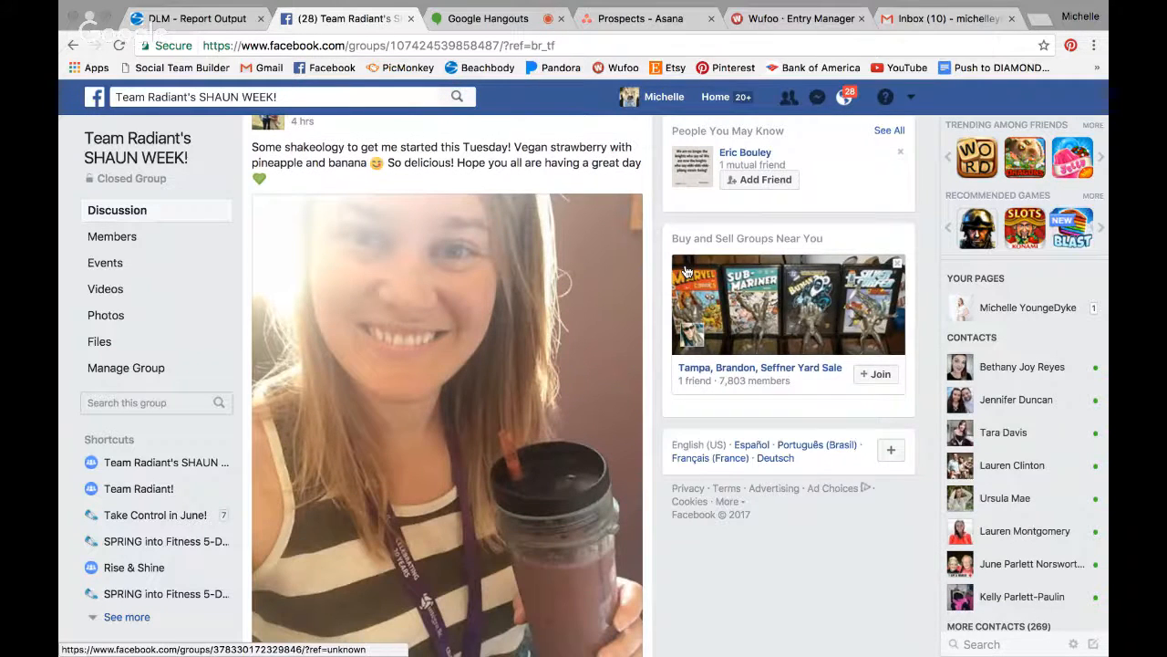
{"action": "scroll", "coordinate": [687, 272], "scroll_direction": "up", "scroll_amount": 2}
{"action": "scroll", "coordinate": [685, 265], "scroll_direction": "up", "scroll_amount": 5}
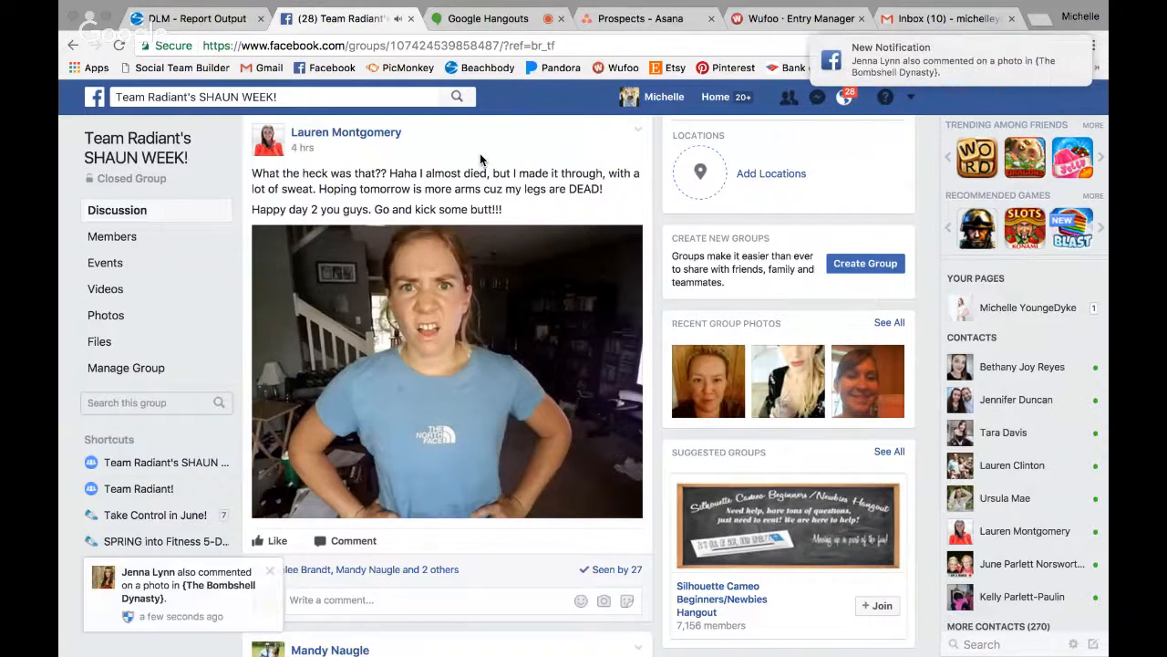
{"action": "scroll", "coordinate": [479, 155], "scroll_direction": "up", "scroll_amount": 1}
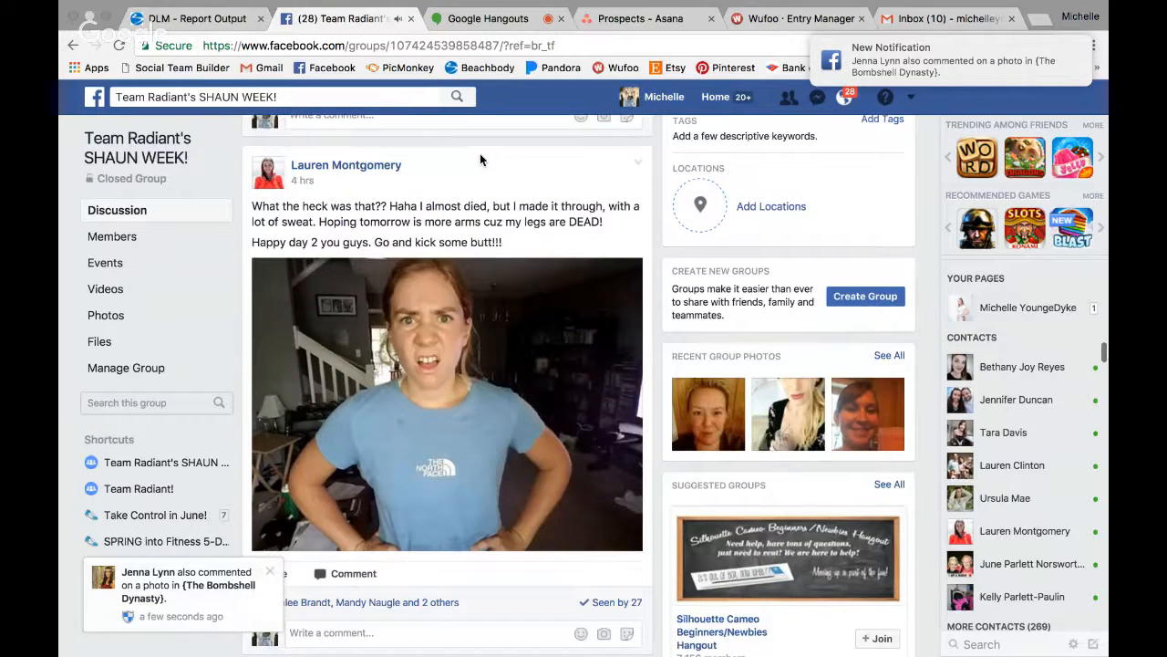
{"action": "scroll", "coordinate": [481, 159], "scroll_direction": "up", "scroll_amount": 5}
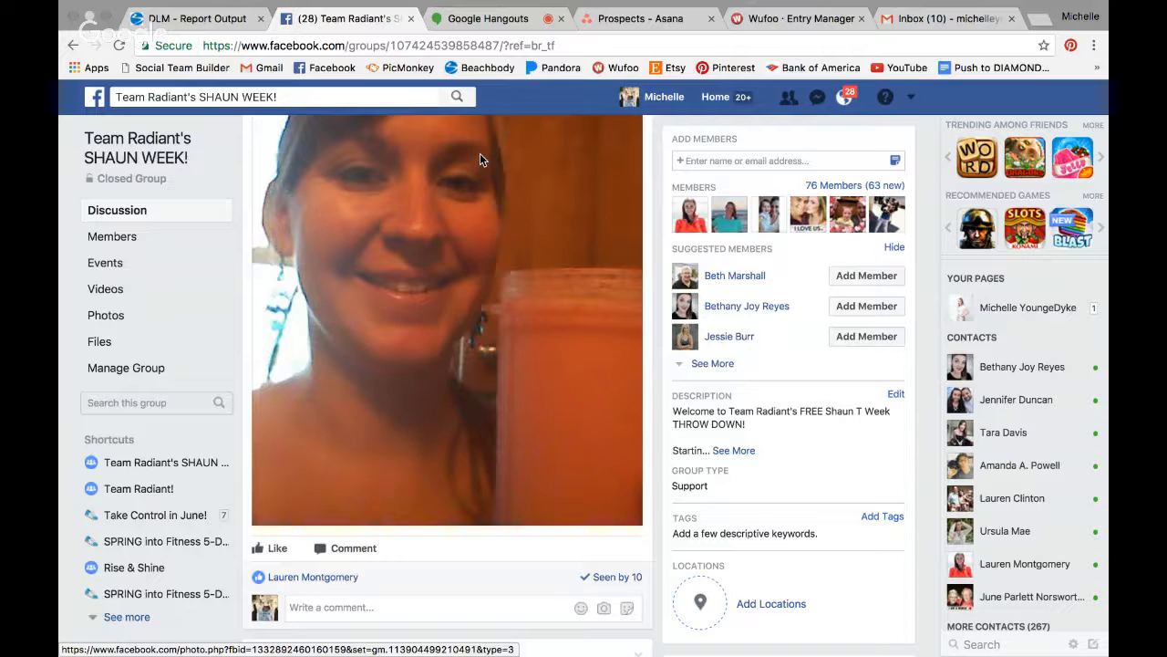
{"action": "scroll", "coordinate": [480, 159], "scroll_direction": "up", "scroll_amount": 3}
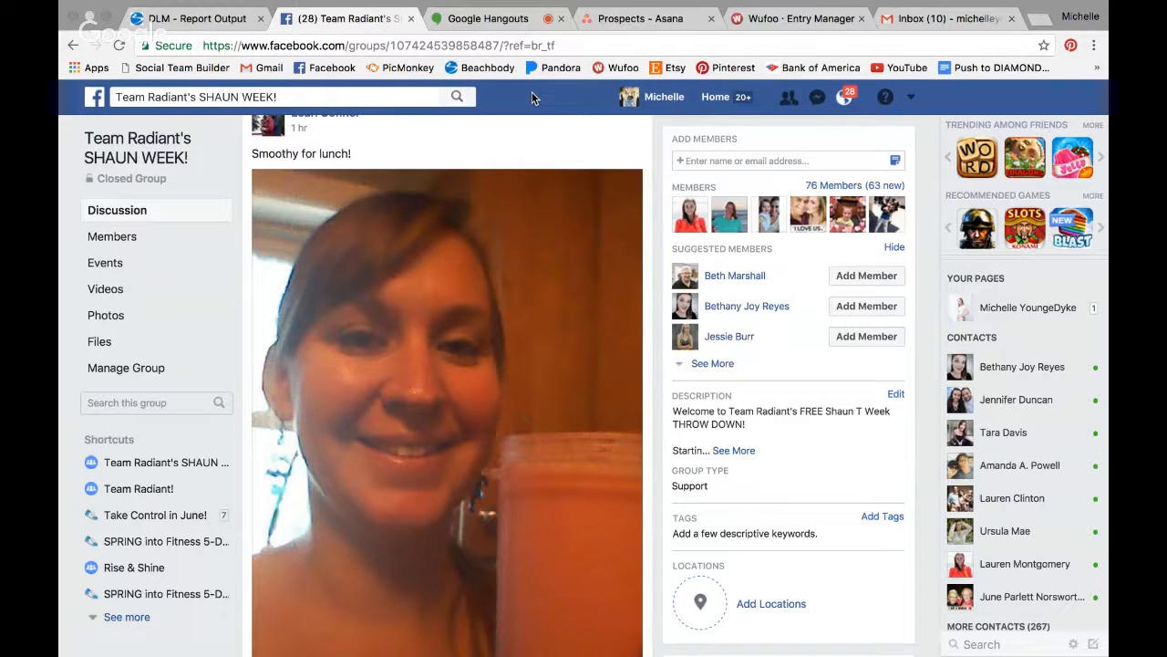
- Review the Asana Prospects list of challengers and coaches, then go back to the Hangouts broadcast
{"action": "left_click", "coordinate": [615, 20]}
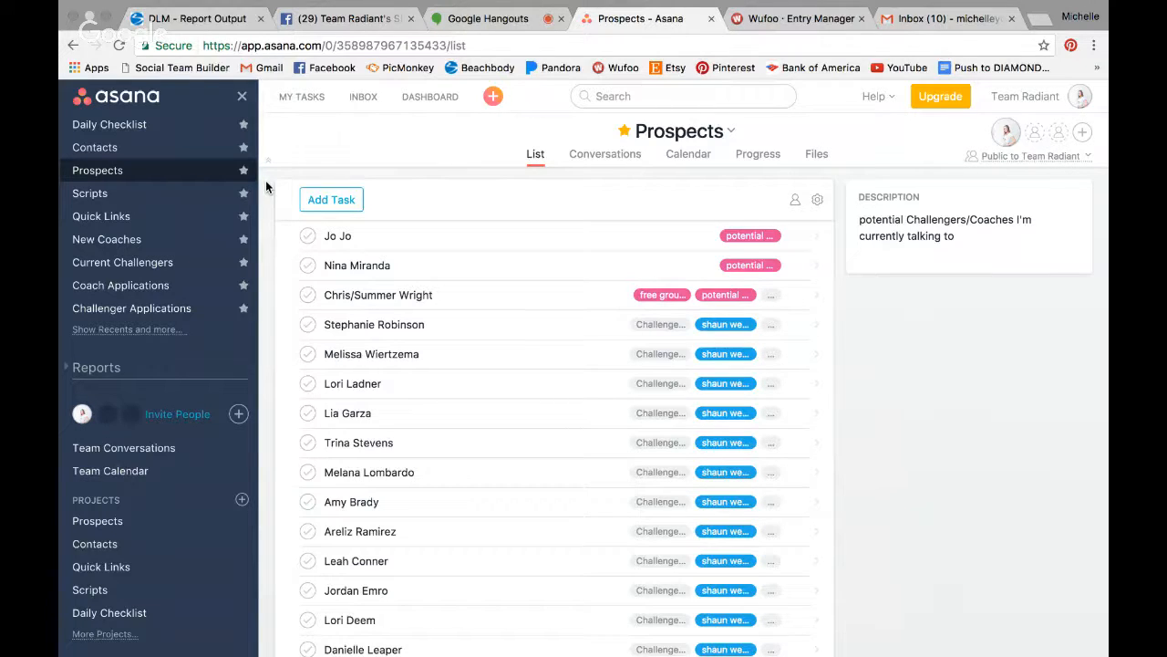
{"action": "left_click", "coordinate": [453, 20]}
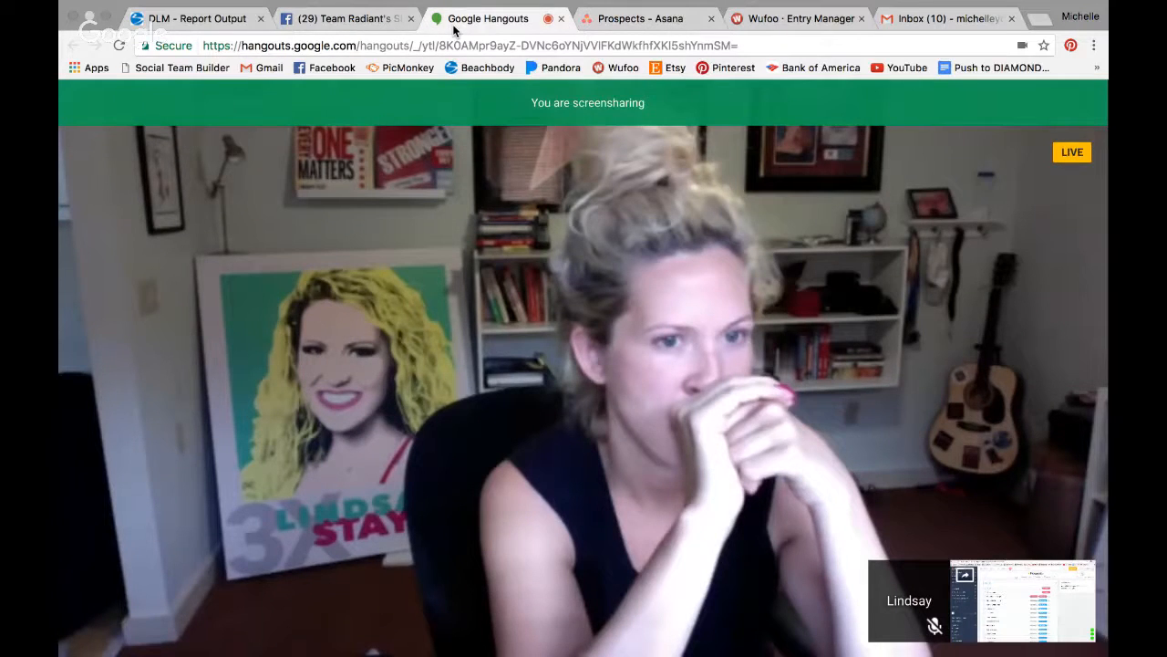
- Return to the tagged Asana Prospects task list
{"action": "left_click", "coordinate": [629, 20]}
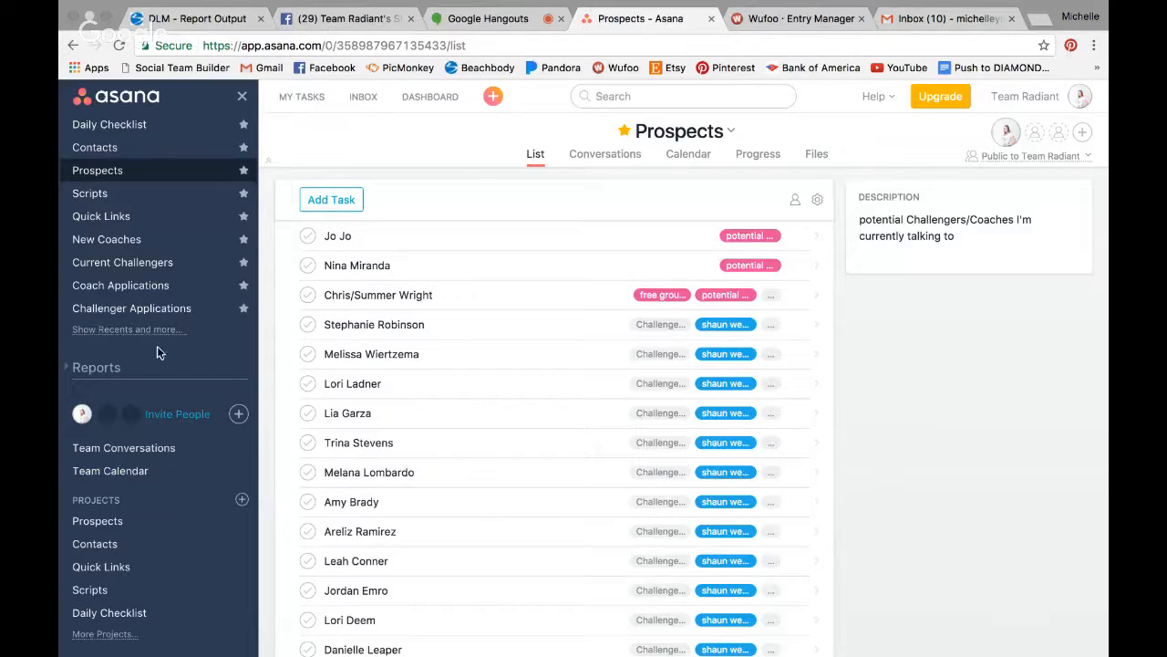
- Delete the Customer tag from the sidebar's tag list and dismiss the removal notice
{"action": "left_click", "coordinate": [136, 330]}
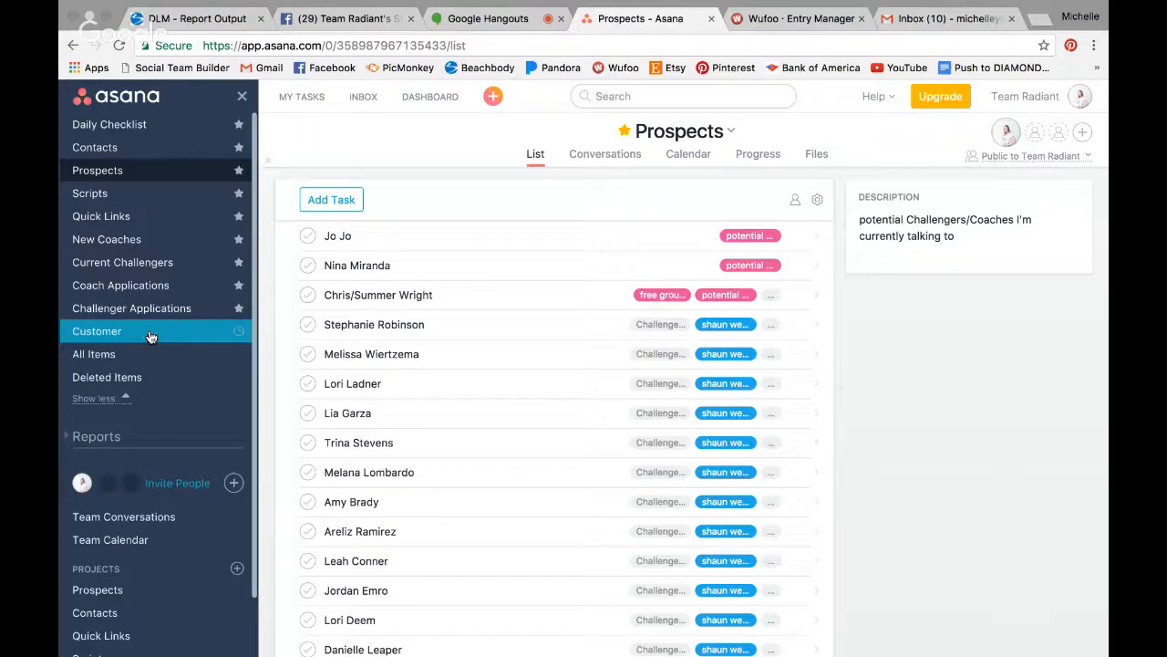
{"action": "left_click", "coordinate": [237, 333]}
{"action": "left_click", "coordinate": [289, 448]}
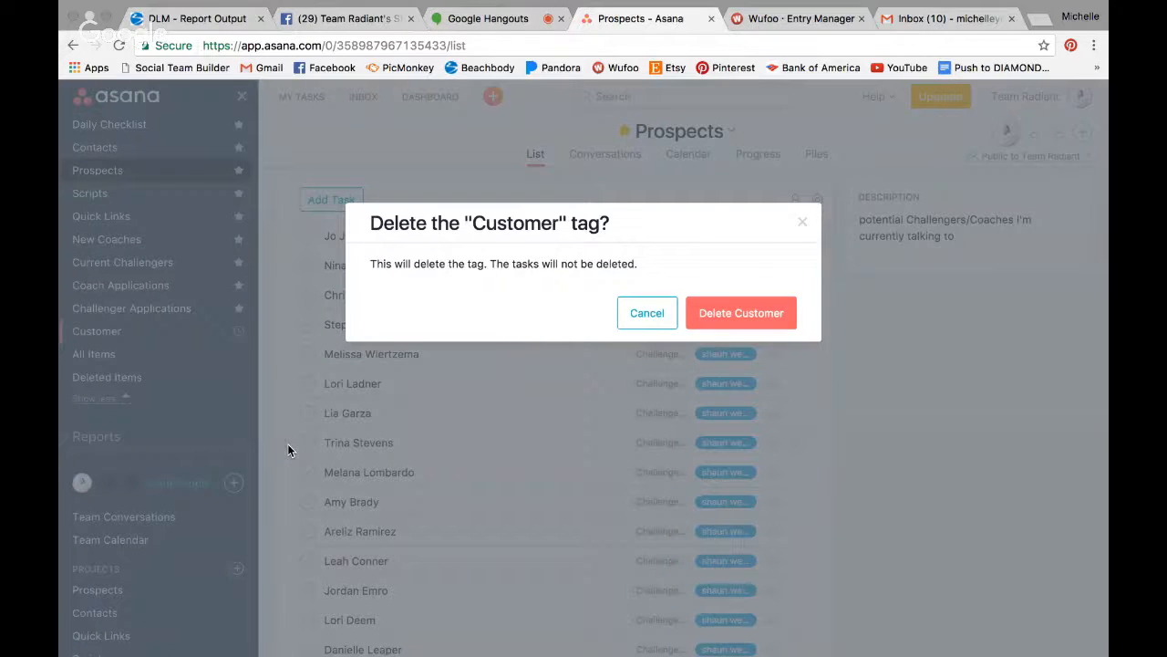
{"action": "key", "text": "Return"}
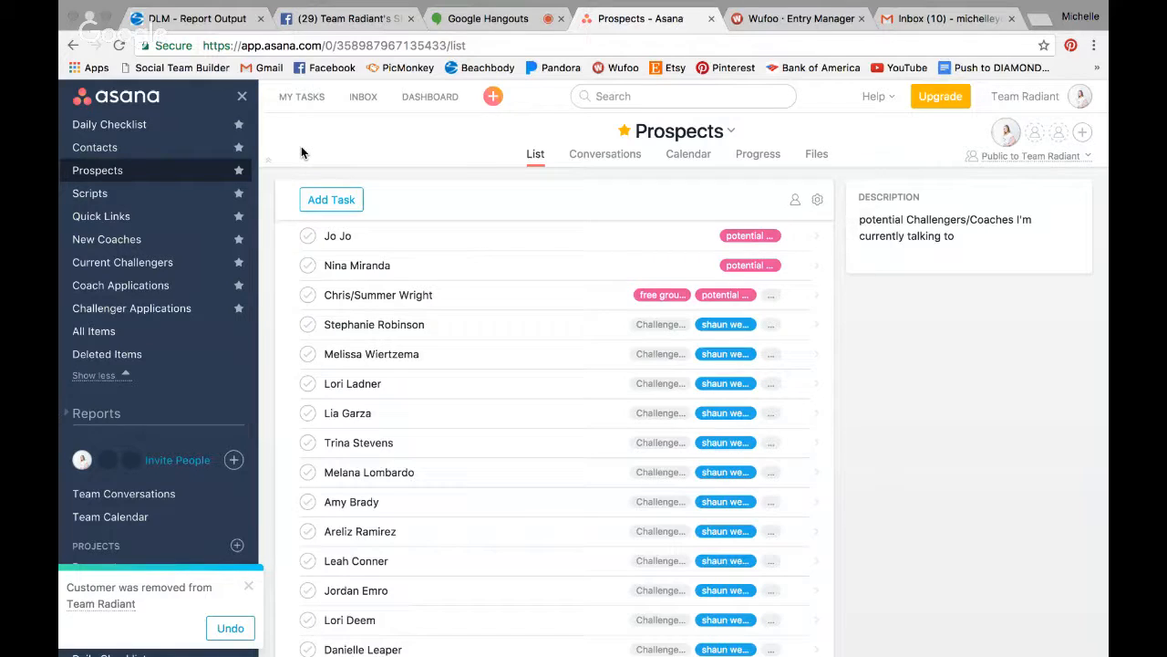
{"action": "left_click", "coordinate": [248, 586]}
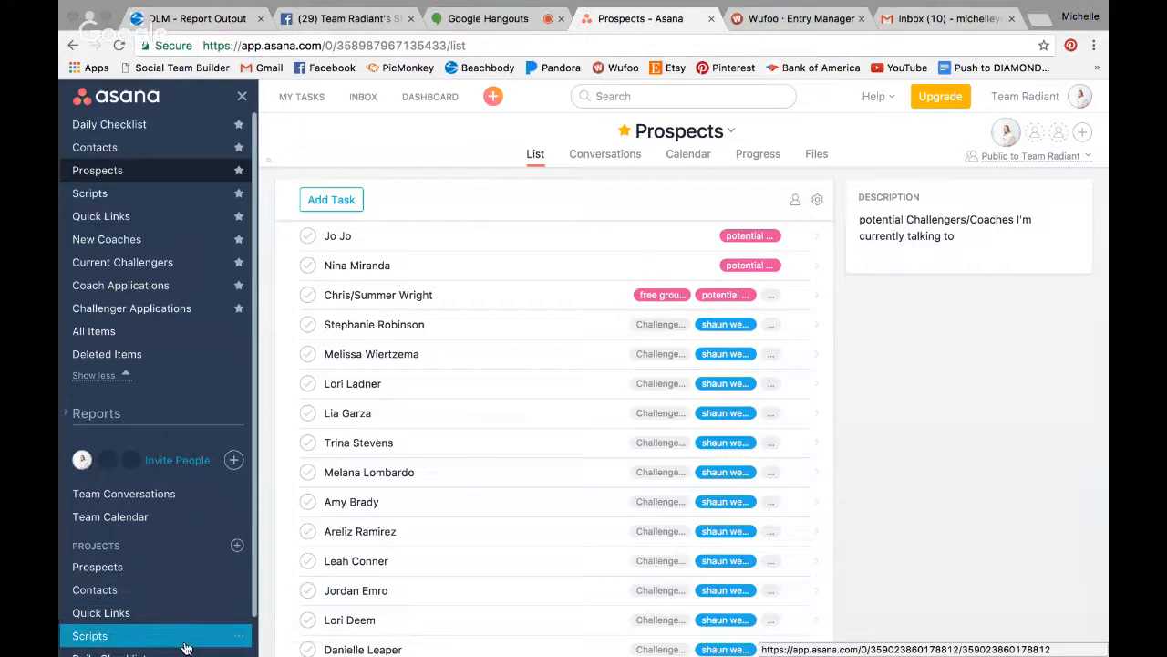
- Look at the Scripts project's options, then open Daily Checklist with its three 'Power of 3's' tasks
{"action": "left_click", "coordinate": [239, 637]}
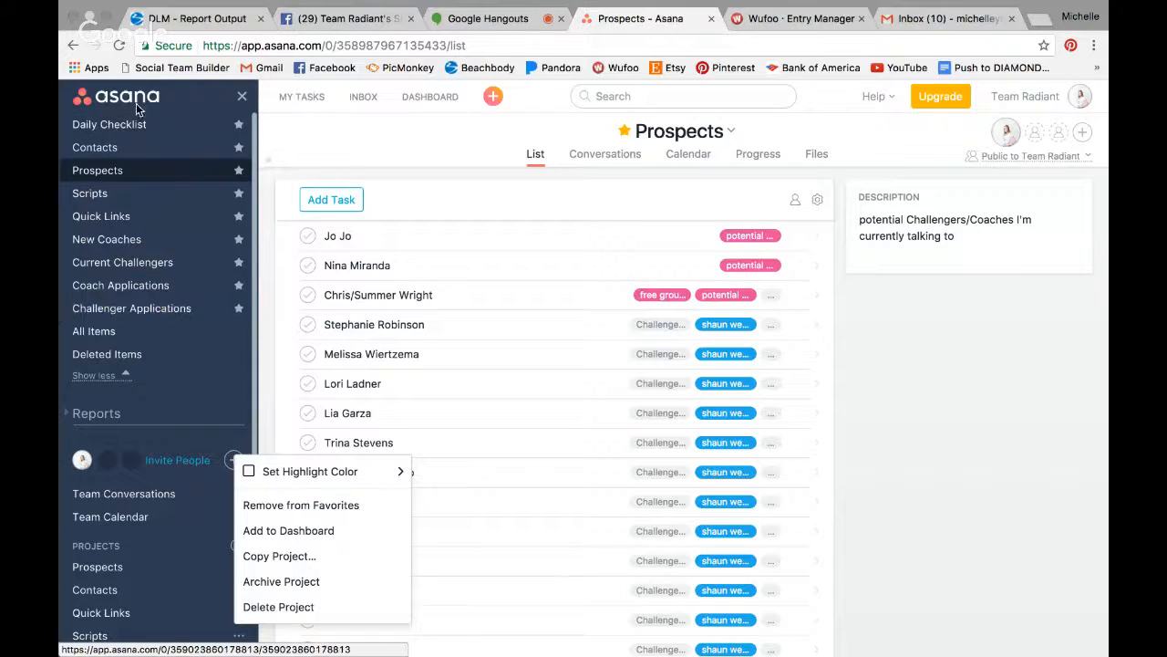
{"action": "left_click", "coordinate": [185, 130]}
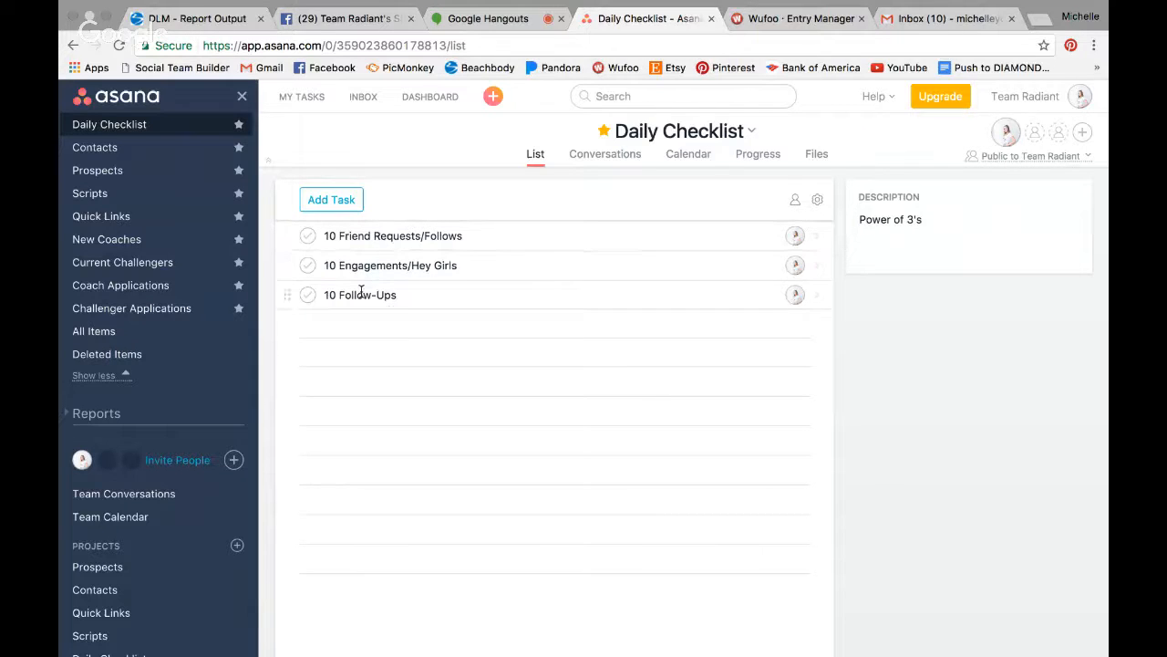
- Review the Contacts project of networked prospects, then reopen the Prospects project
{"action": "left_click", "coordinate": [175, 153]}
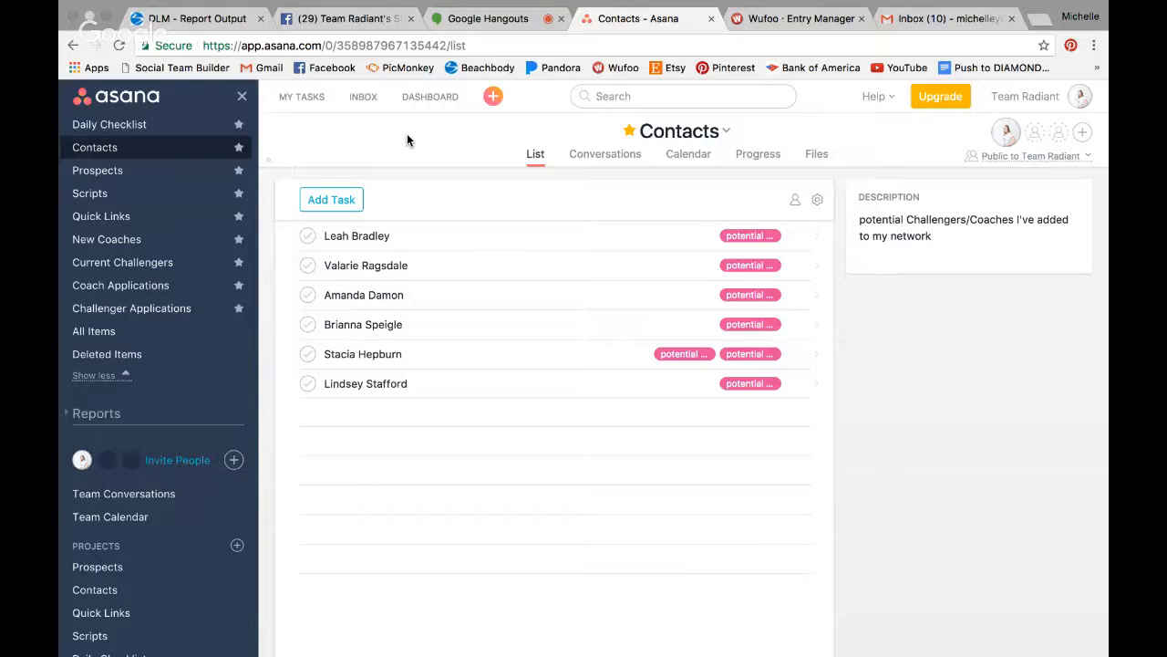
{"action": "mouse_move", "coordinate": [338, 199]}
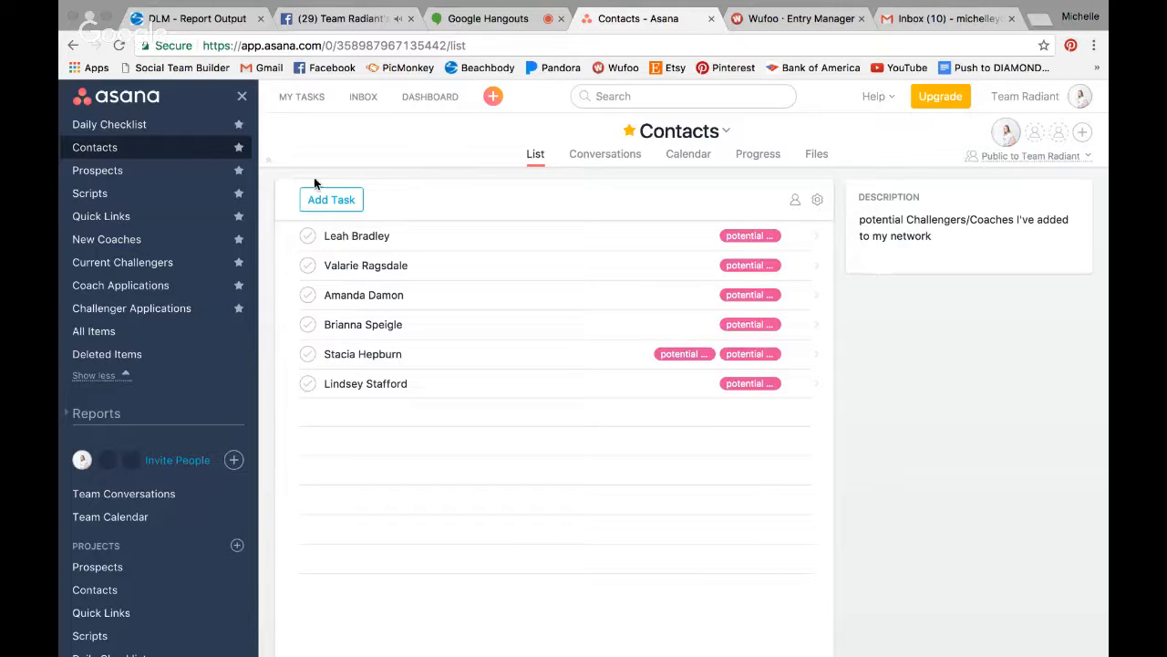
{"action": "left_click", "coordinate": [104, 177]}
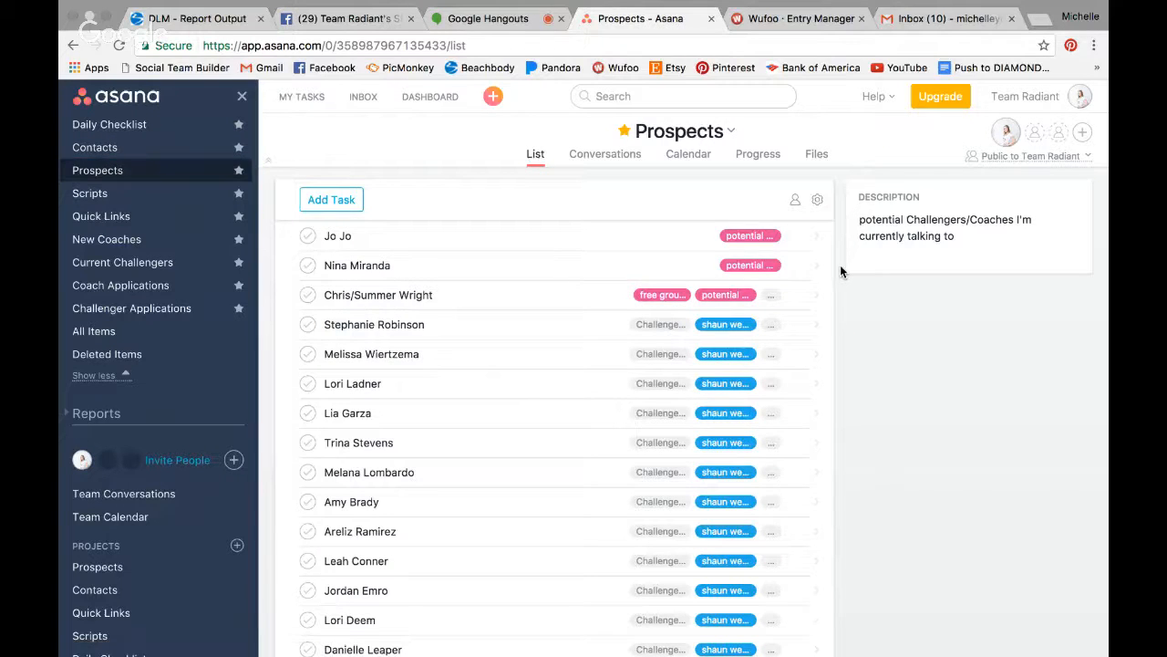
- Open a prospect's task, step down to the tenth prospect, and scroll through its details
{"action": "left_click", "coordinate": [559, 274]}
{"action": "key", "text": "Down"}
{"action": "key", "text": "Down"}
{"action": "key", "text": "Down"}
{"action": "key", "text": "Down"}
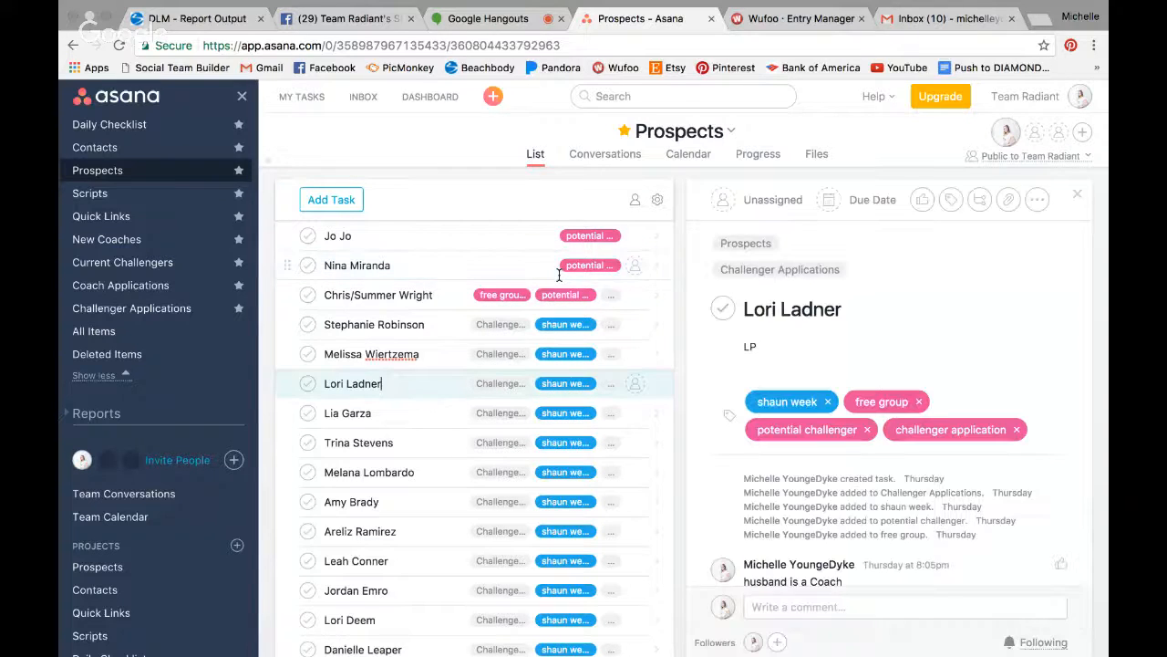
{"action": "key", "text": "Down"}
{"action": "key", "text": "Down"}
{"action": "key", "text": "Down"}
{"action": "key", "text": "Down"}
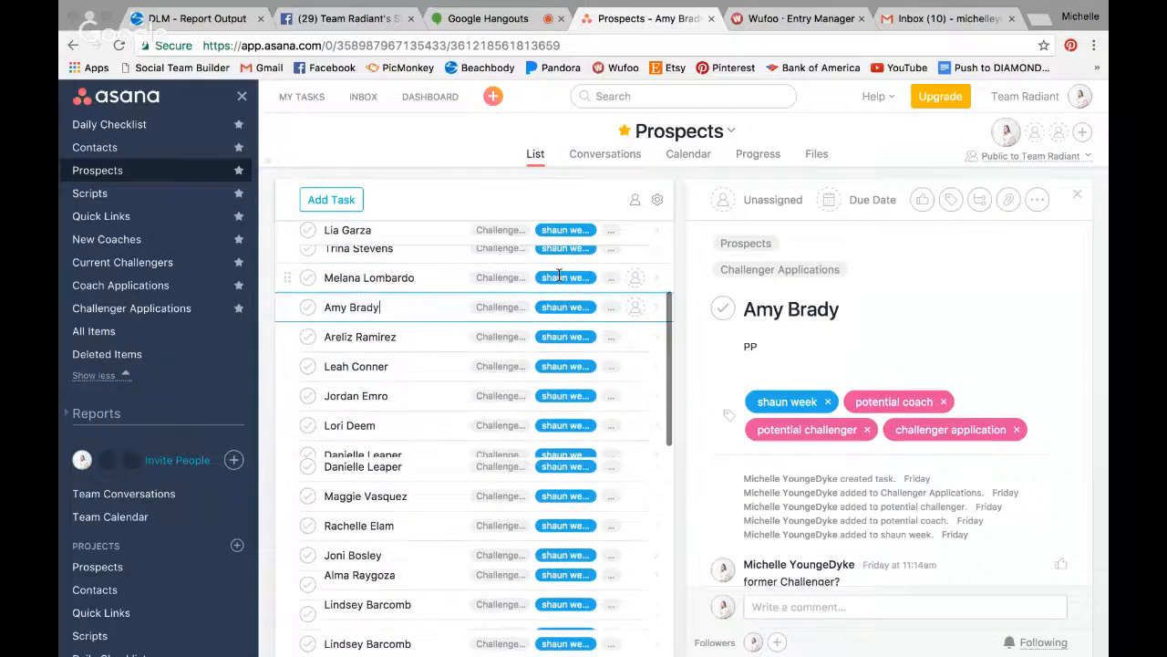
{"action": "scroll", "coordinate": [559, 276], "scroll_direction": "down", "scroll_amount": 10}
{"action": "scroll", "coordinate": [559, 275], "scroll_direction": "down", "scroll_amount": 10}
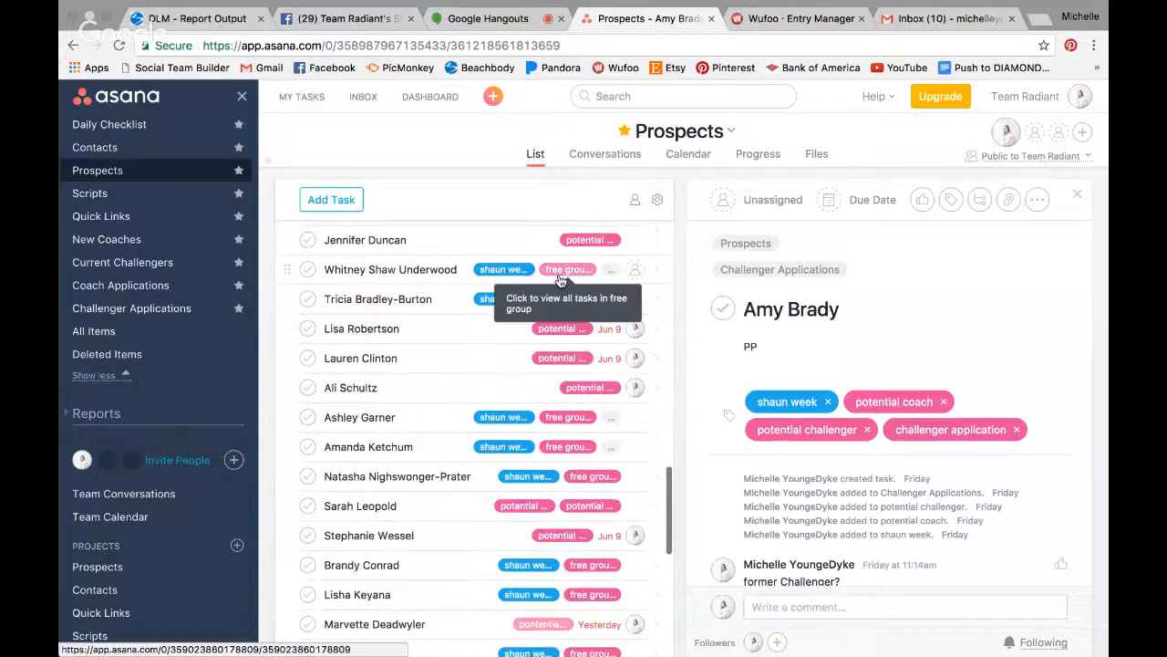
{"action": "scroll", "coordinate": [559, 278], "scroll_direction": "down", "scroll_amount": 10}
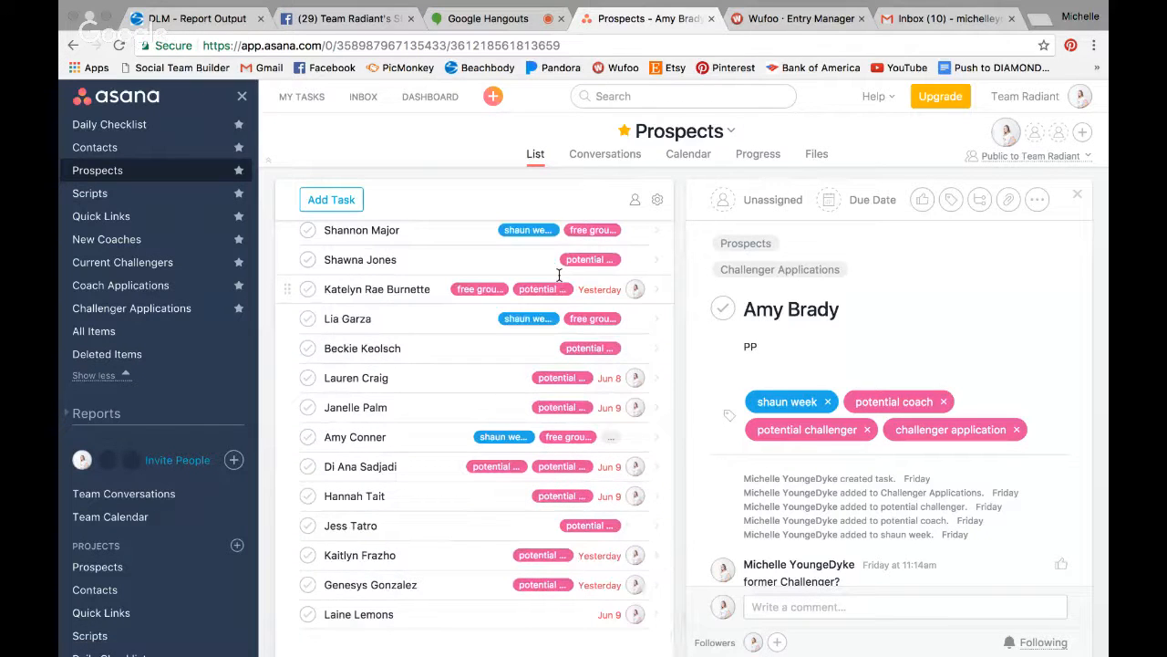
{"action": "scroll", "coordinate": [559, 275], "scroll_direction": "up", "scroll_amount": 5}
{"action": "scroll", "coordinate": [559, 275], "scroll_direction": "up", "scroll_amount": 10}
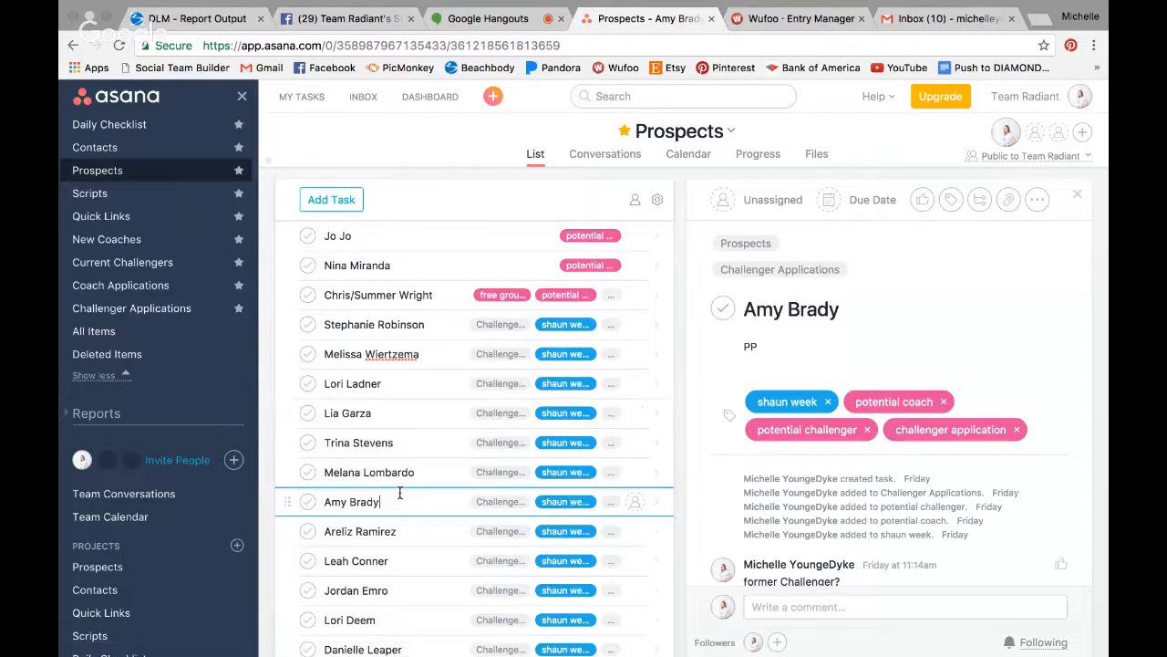
- Add a new prospect task with the prospect's full name and description 'PP, mutual friends'
{"action": "left_click", "coordinate": [334, 205]}
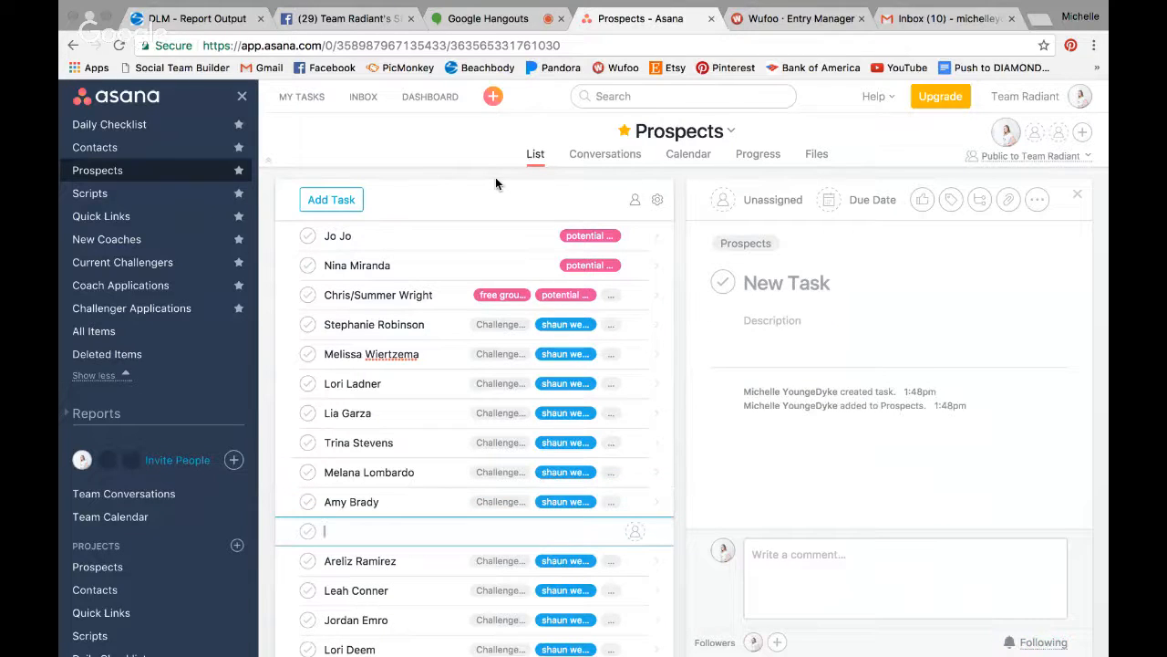
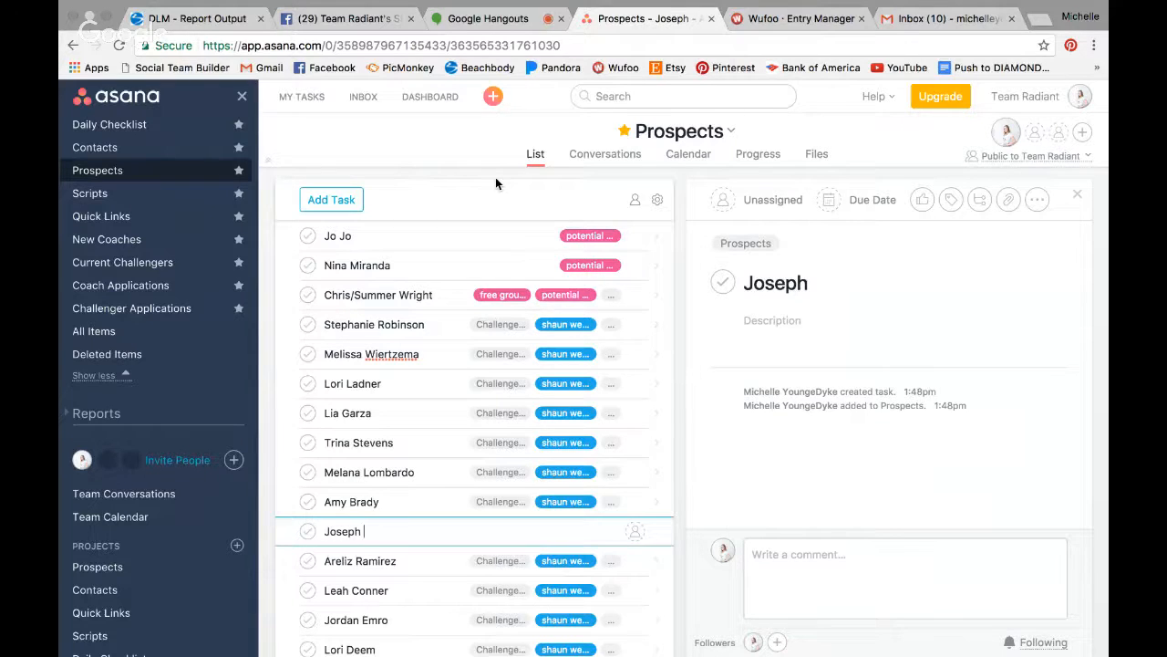
{"action": "left_click", "coordinate": [819, 328]}
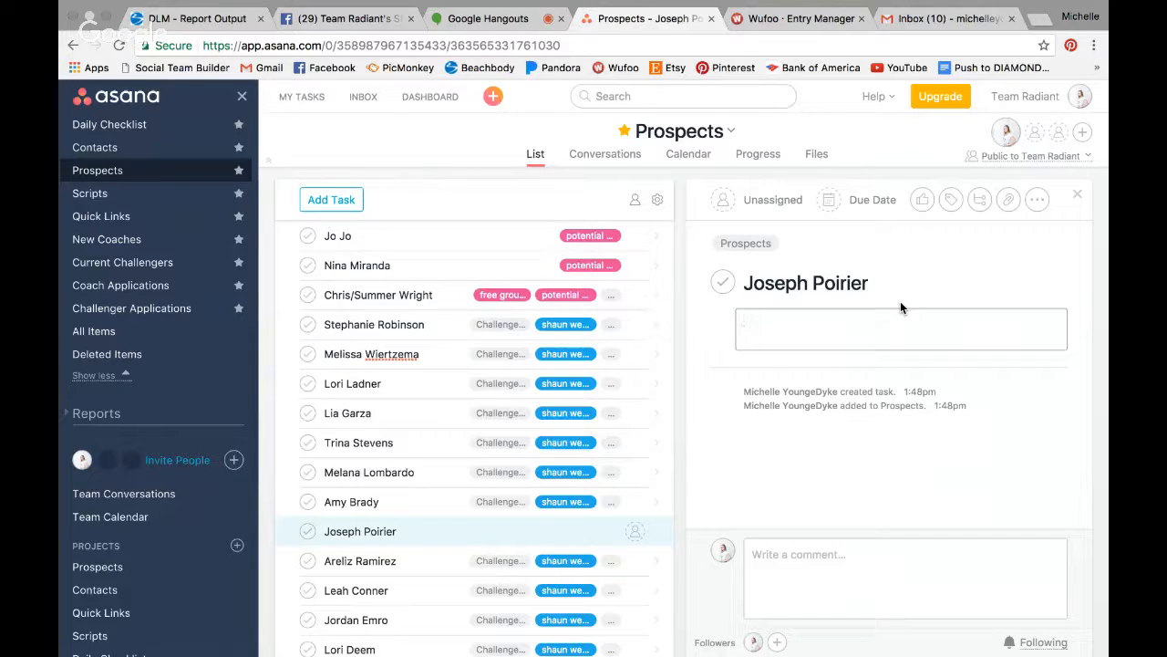
{"action": "type", "text": "LP"}
{"action": "key", "text": "BackSpace"}
{"action": "key", "text": "BackSpace"}
{"action": "type", "text": "PP"}
{"action": "type", "text": "PP"}
{"action": "key", "text": "BackSpace"}
{"action": "key", "text": "BackSpace"}
{"action": "type", "text": "PP, mutual friends"}
{"action": "left_click", "coordinate": [1086, 326]}
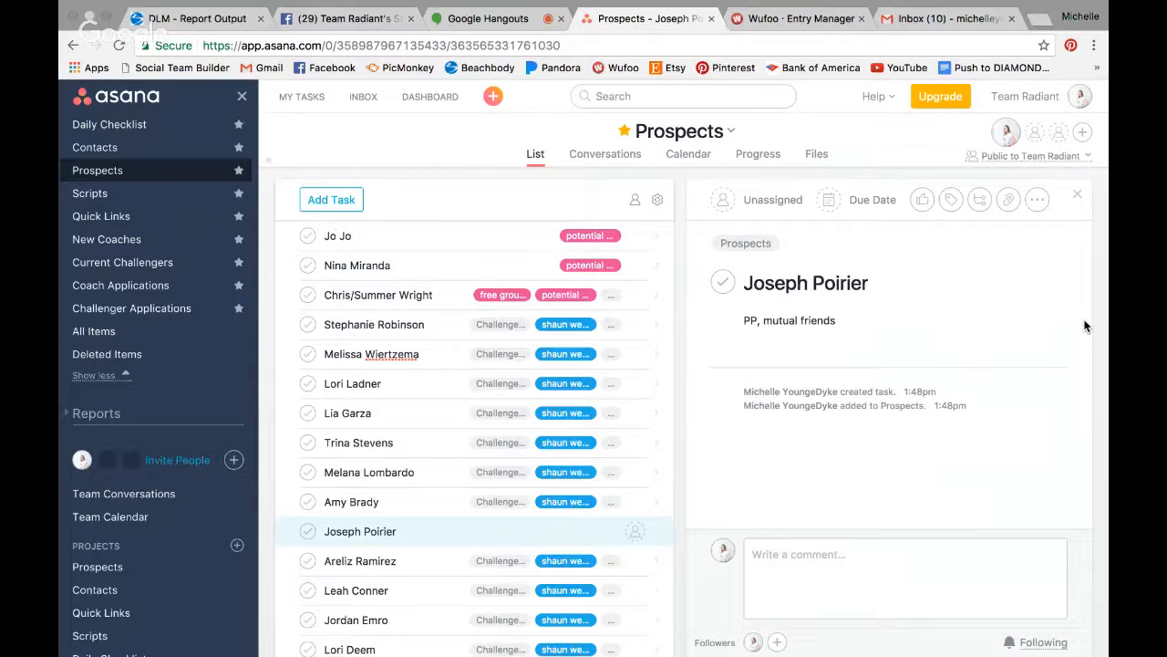
{"action": "left_click", "coordinate": [788, 561]}
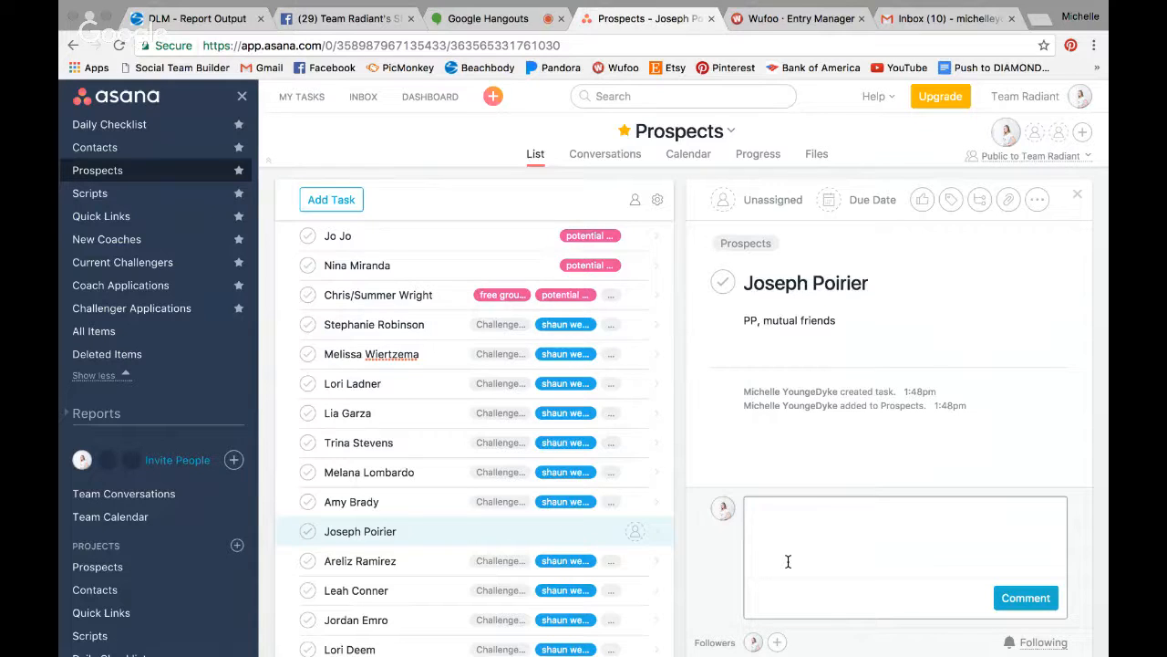
- Post a comment: 'connected months back / lost a lot of weight on his own / discussed coaching opp need to follow up with'
{"action": "type", "text": "connected months back"}
{"action": "key", "text": "Return"}
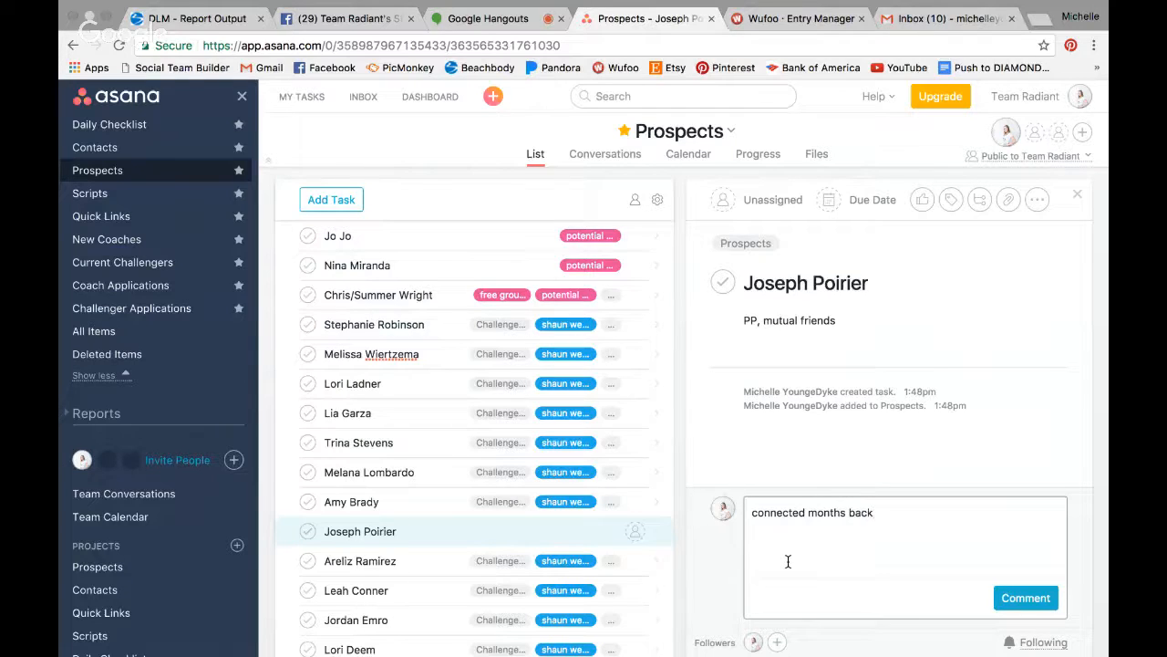
{"action": "type", "text": "lost a lot of wie"}
{"action": "key", "text": "BackSpace"}
{"action": "key", "text": "BackSpace"}
{"action": "type", "text": "eight on his "}
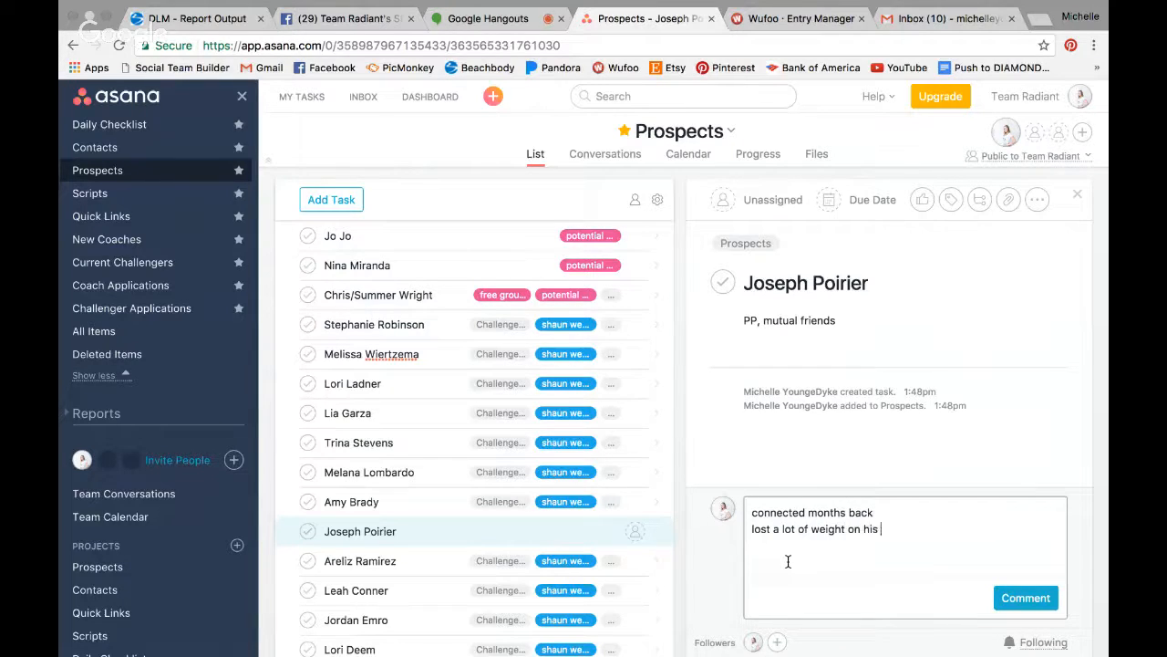
{"action": "type", "text": "own"}
{"action": "key", "text": "Return"}
{"action": "type", "text": "discusse"}
{"action": "type", "text": "d coaching o"}
{"action": "type", "text": "pp "}
{"action": "type", "text": "need to follo"}
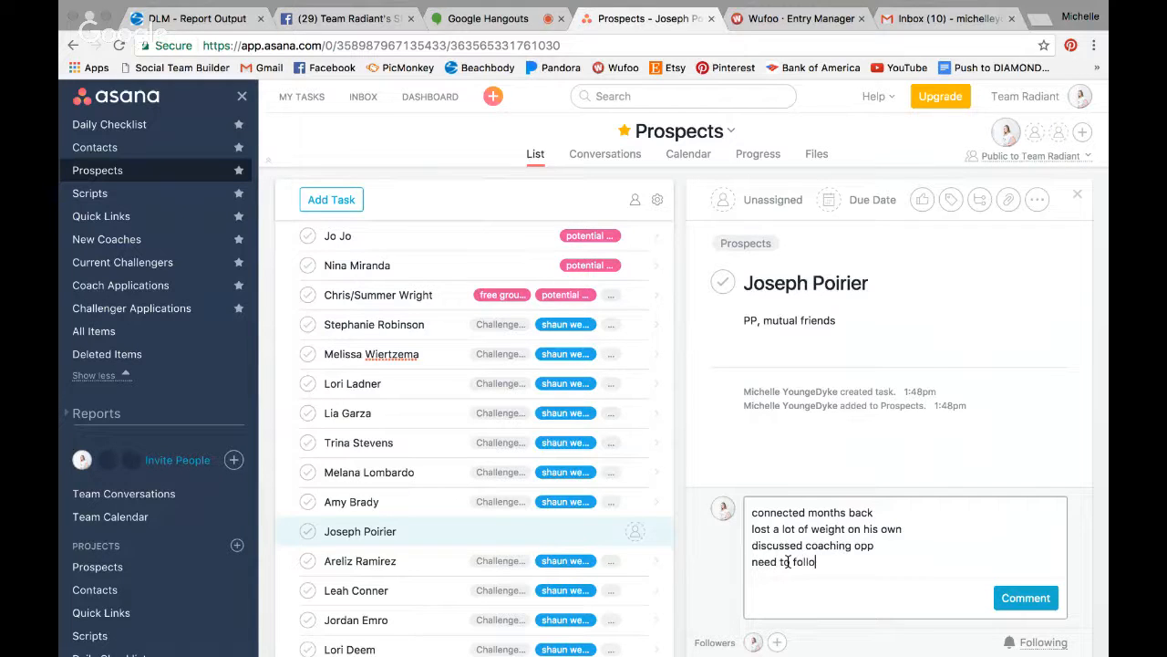
{"action": "type", "text": "w up with"}
{"action": "left_click", "coordinate": [1026, 597]}
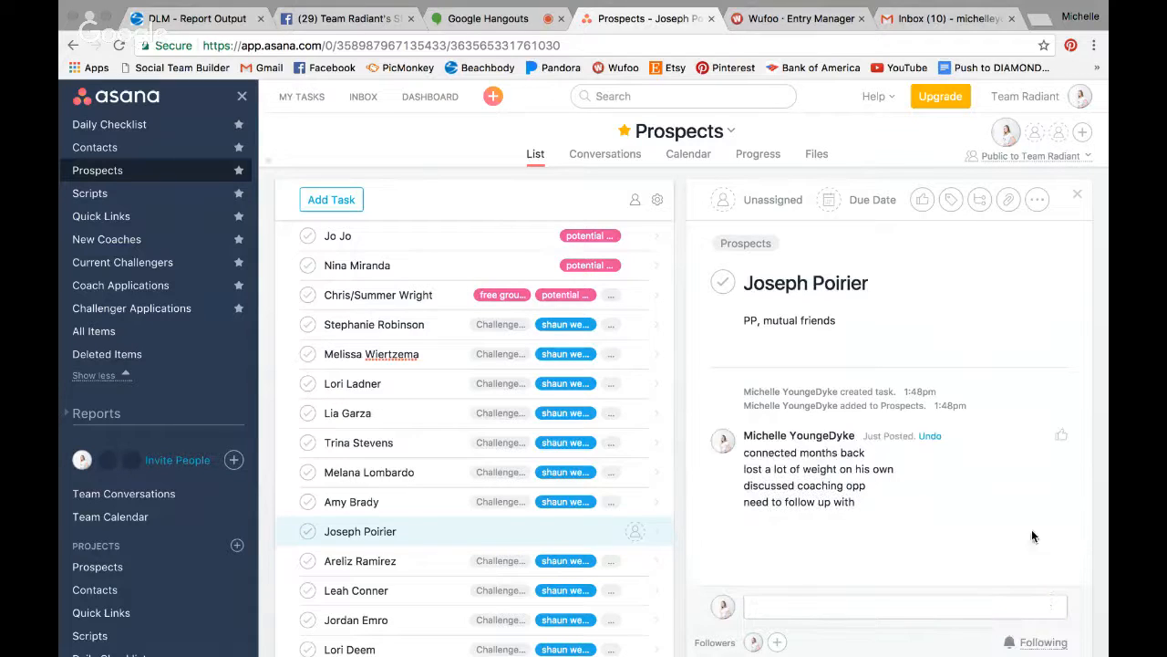
- Post a second comment reading 'had questions about ____'
{"action": "left_click", "coordinate": [889, 606]}
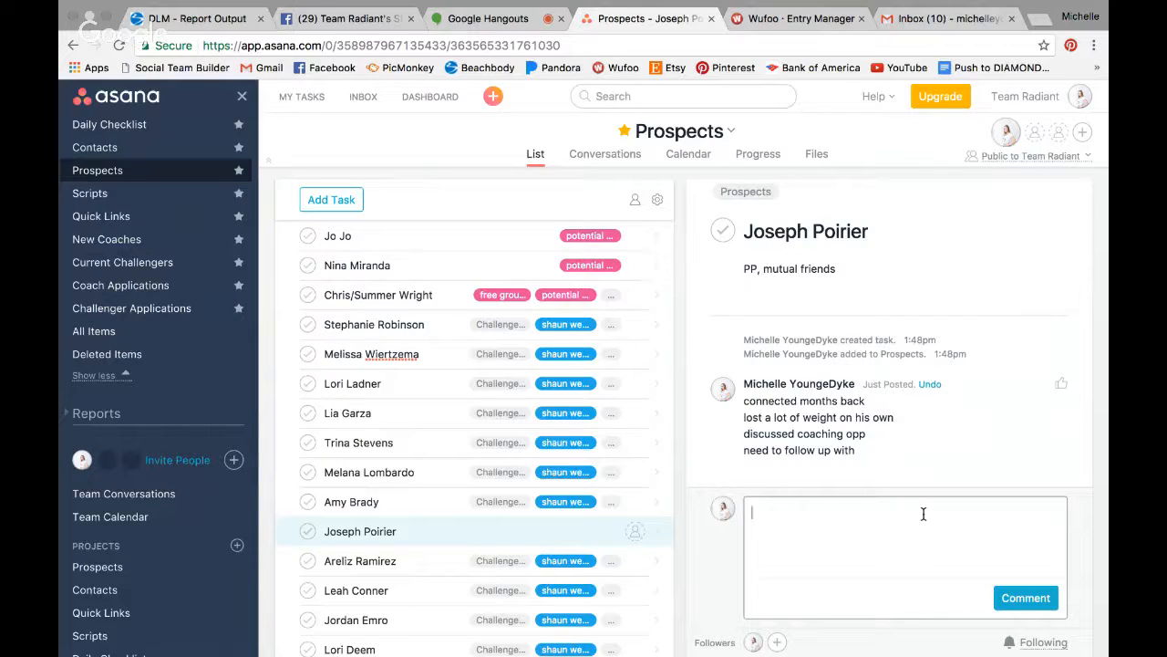
{"action": "type", "text": "had questions about"}
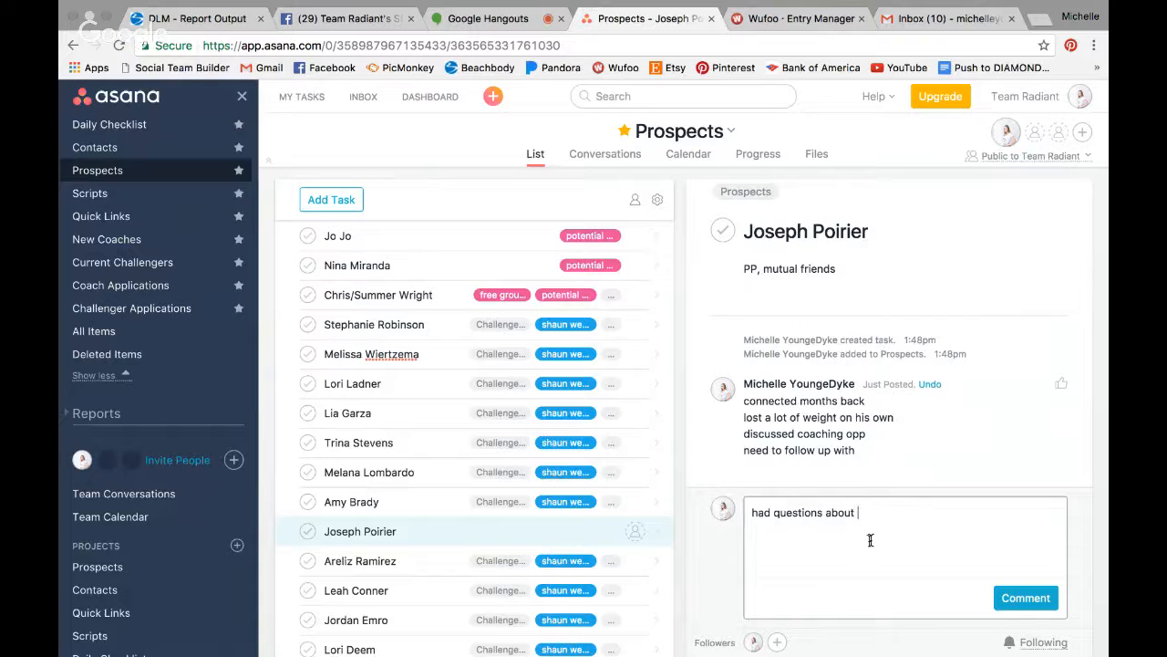
{"action": "type", "text": " ____"}
{"action": "left_click", "coordinate": [1019, 597]}
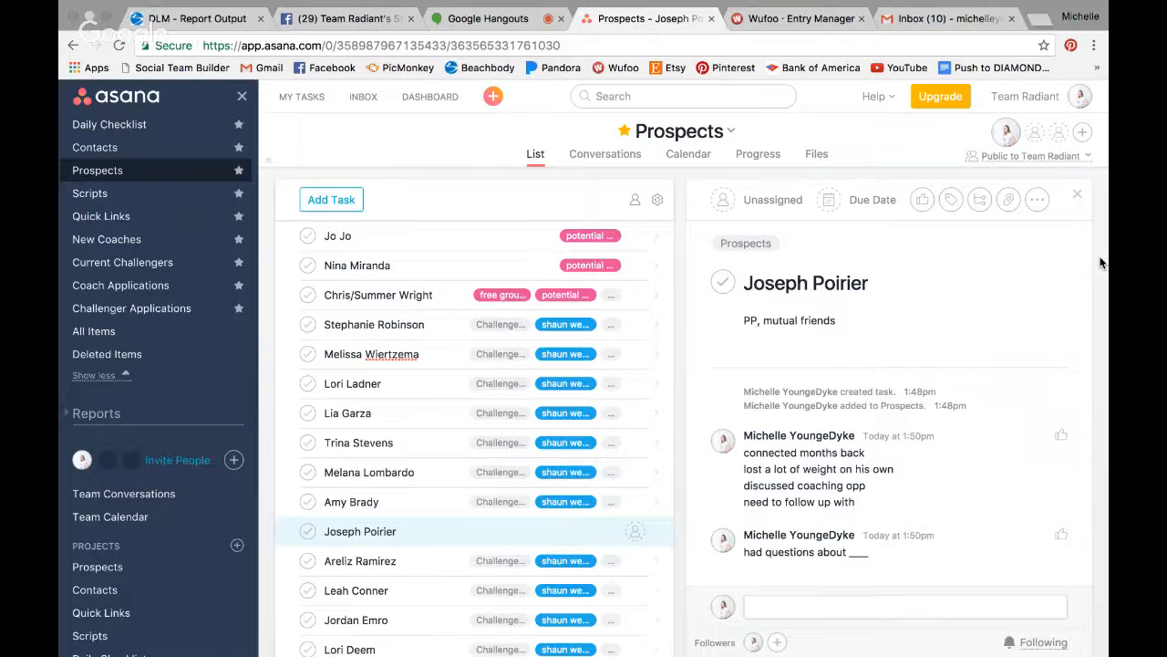
{"action": "left_click", "coordinate": [951, 199]}
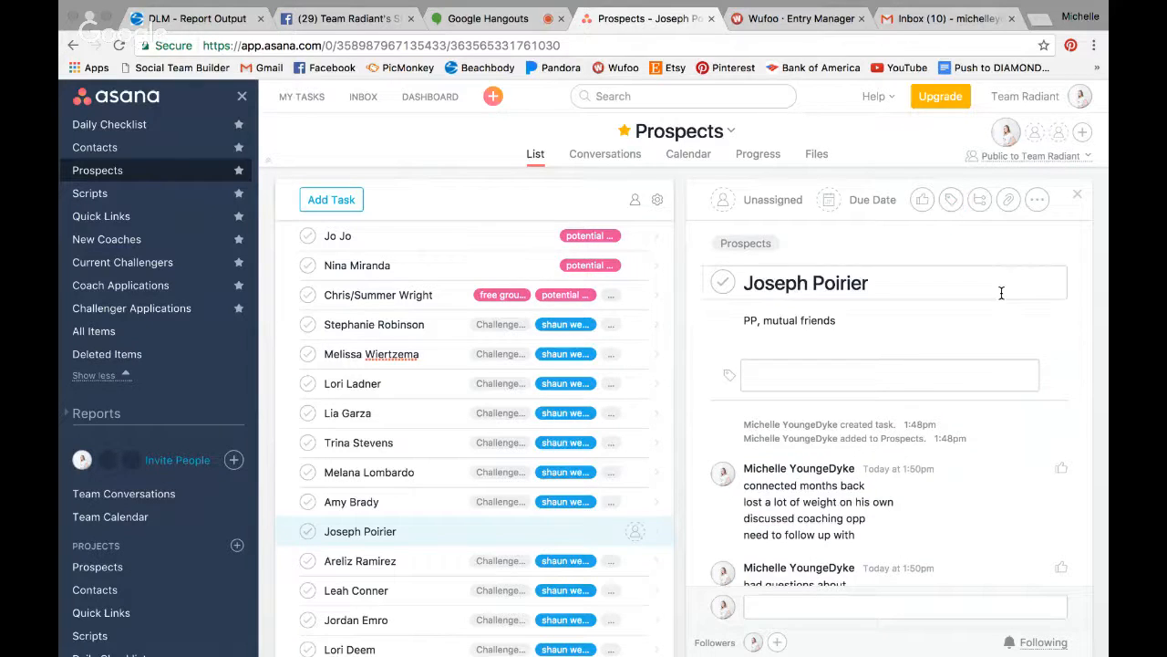
- Tag the task potential challenger, potential coach, shaun week, free group and free customer
{"action": "type", "text": "pot"}
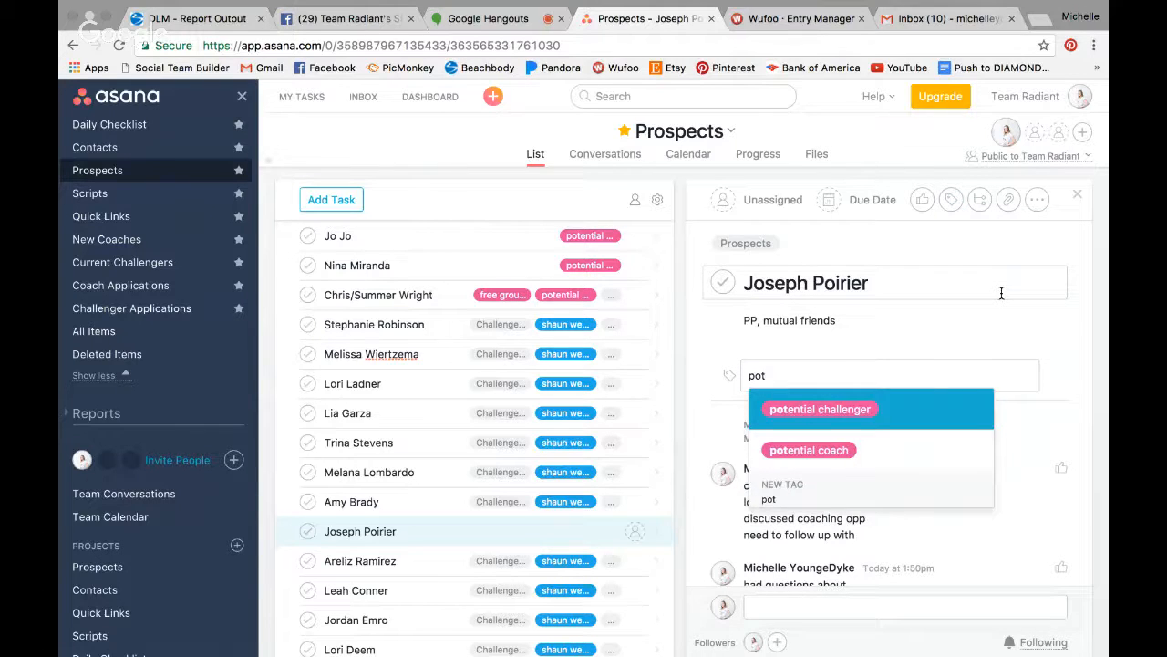
{"action": "left_click", "coordinate": [850, 410]}
{"action": "type", "text": "pot"}
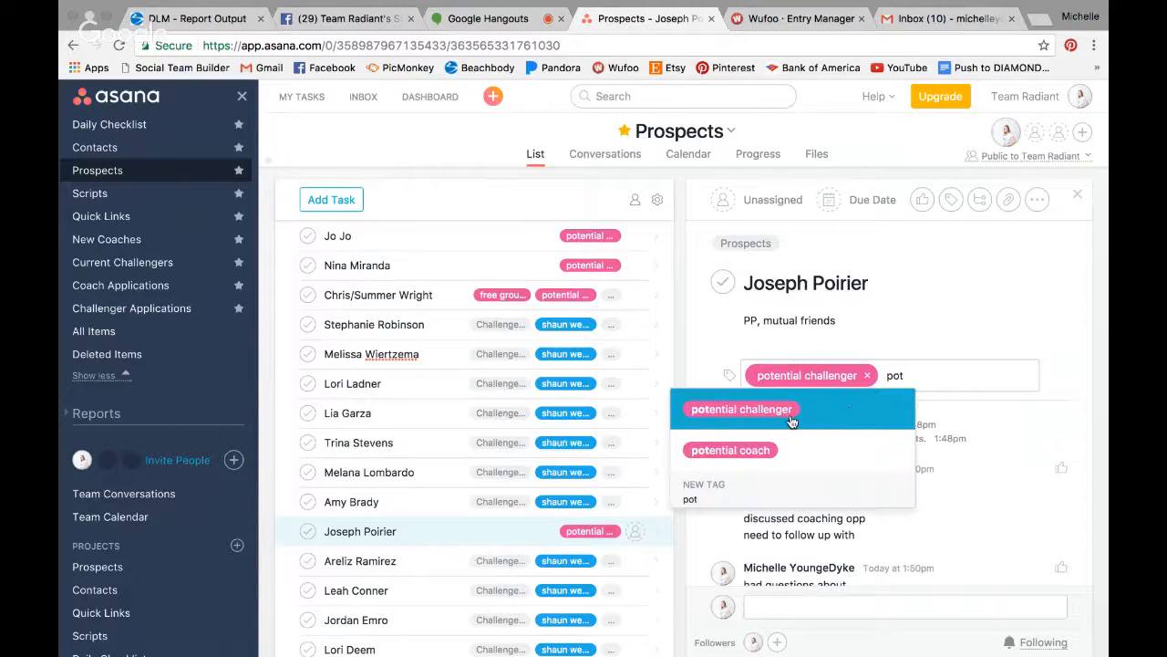
{"action": "left_click", "coordinate": [737, 452]}
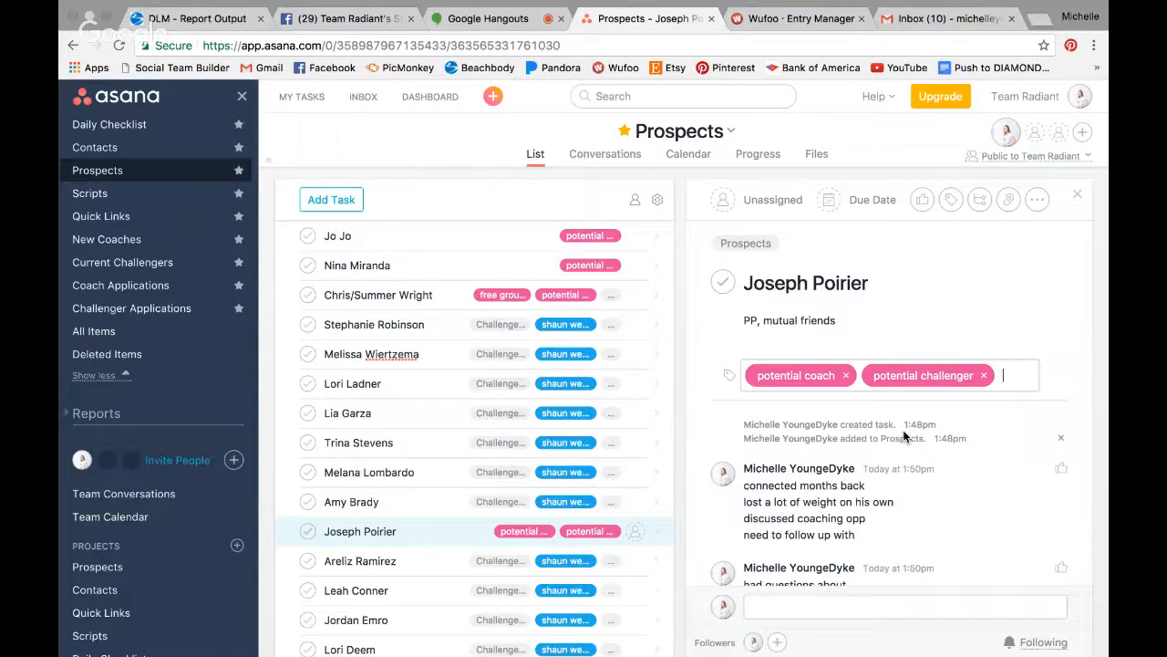
{"action": "type", "text": "shaun"}
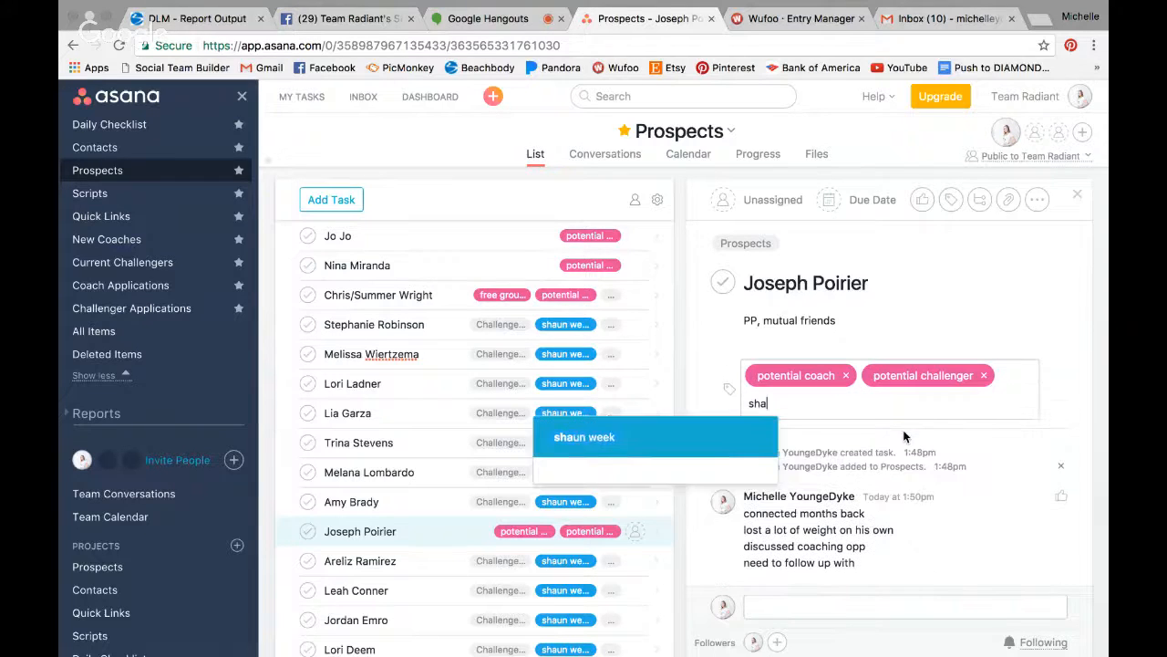
{"action": "left_click", "coordinate": [724, 449]}
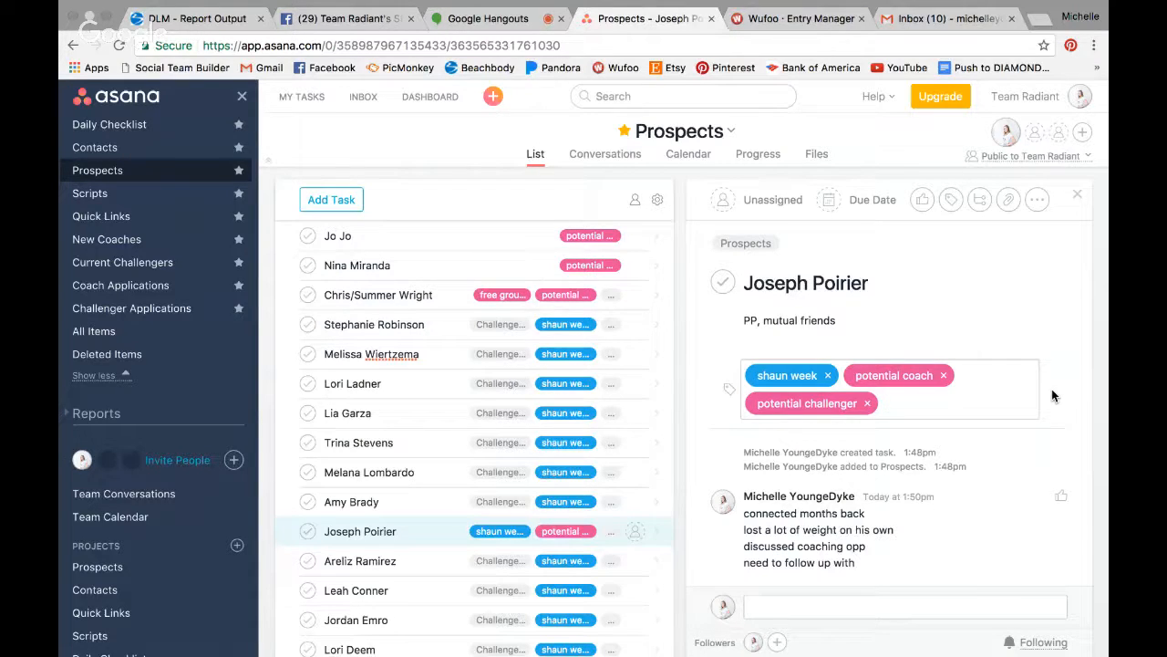
{"action": "type", "text": "free"}
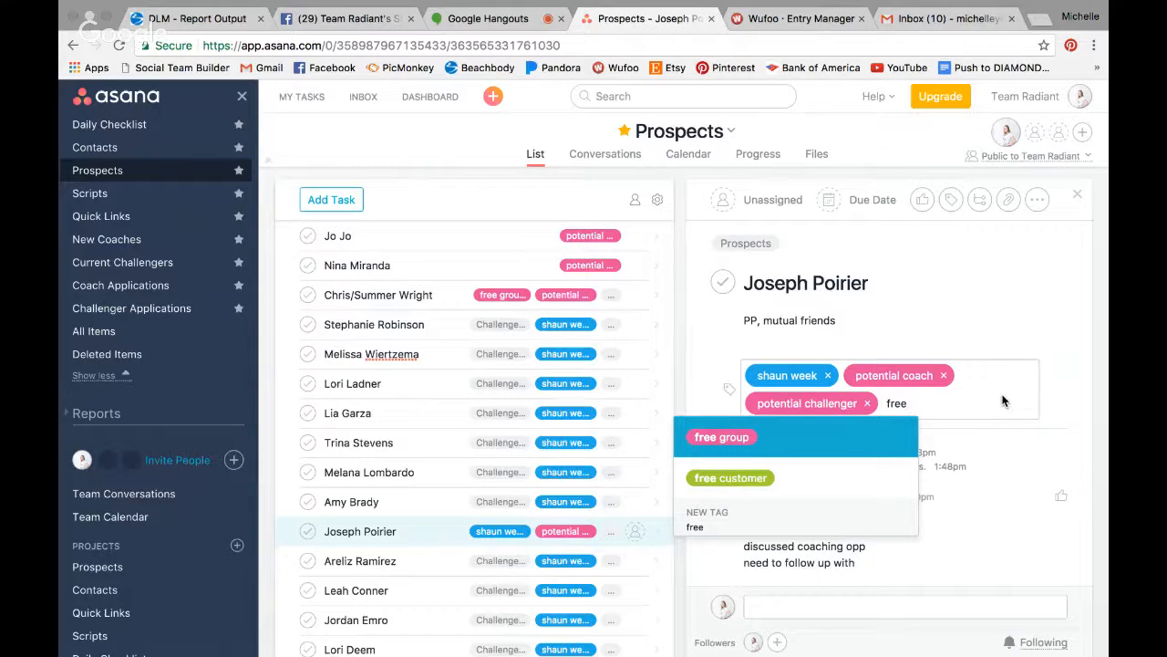
{"action": "key", "text": "Return"}
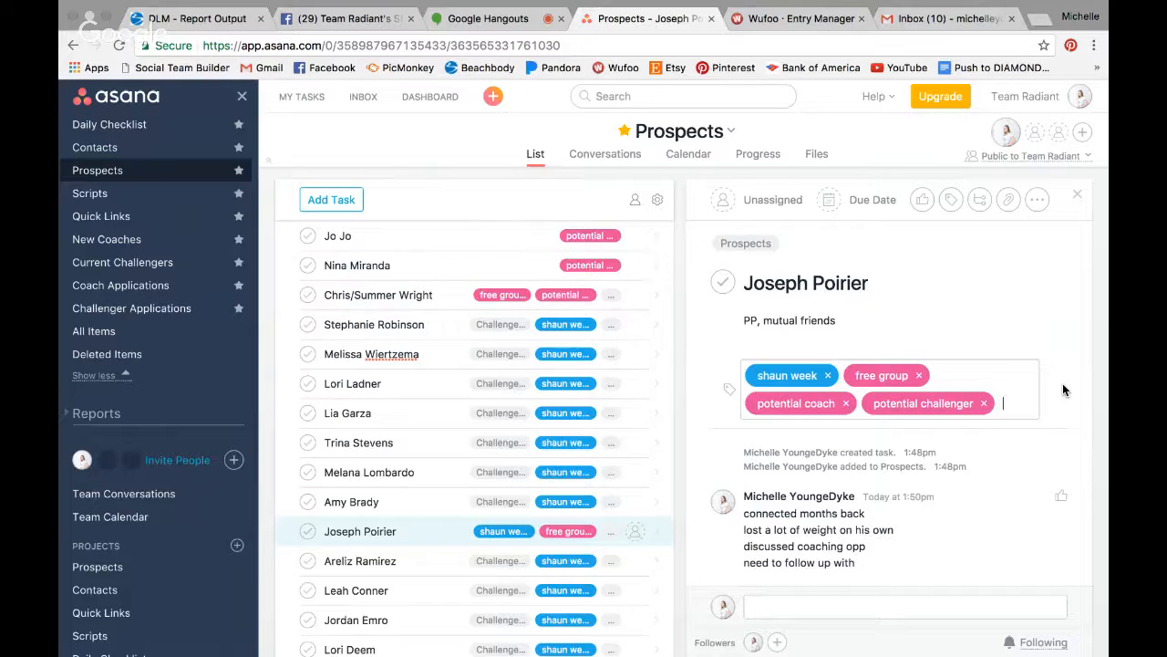
{"action": "type", "text": "free"}
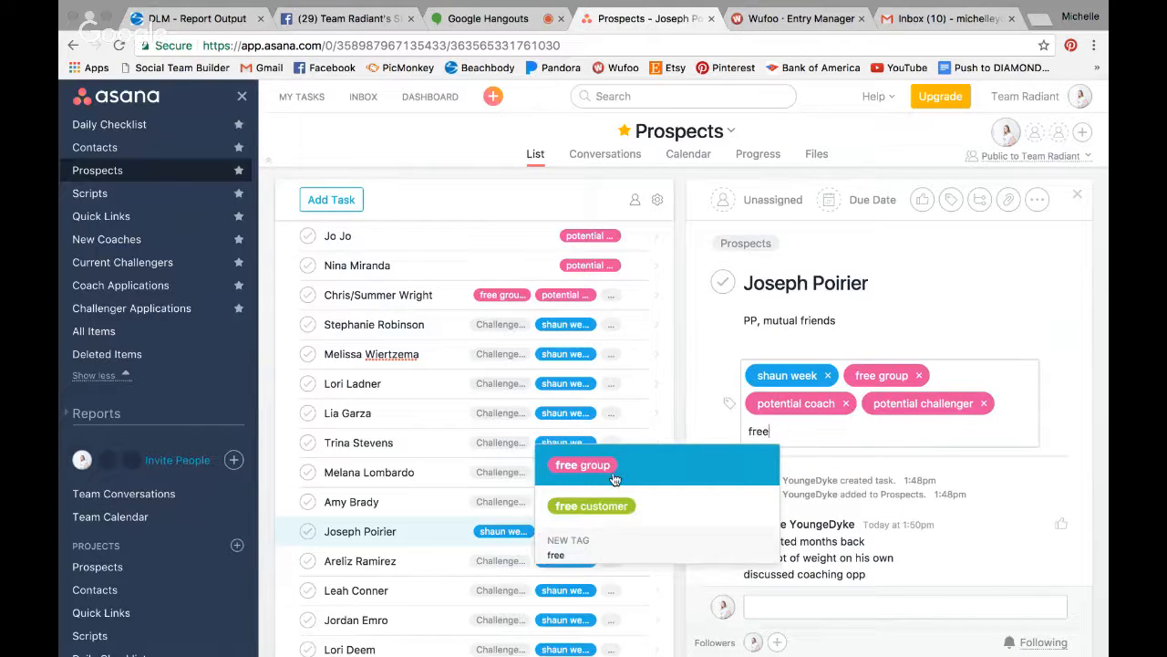
{"action": "left_click", "coordinate": [586, 514]}
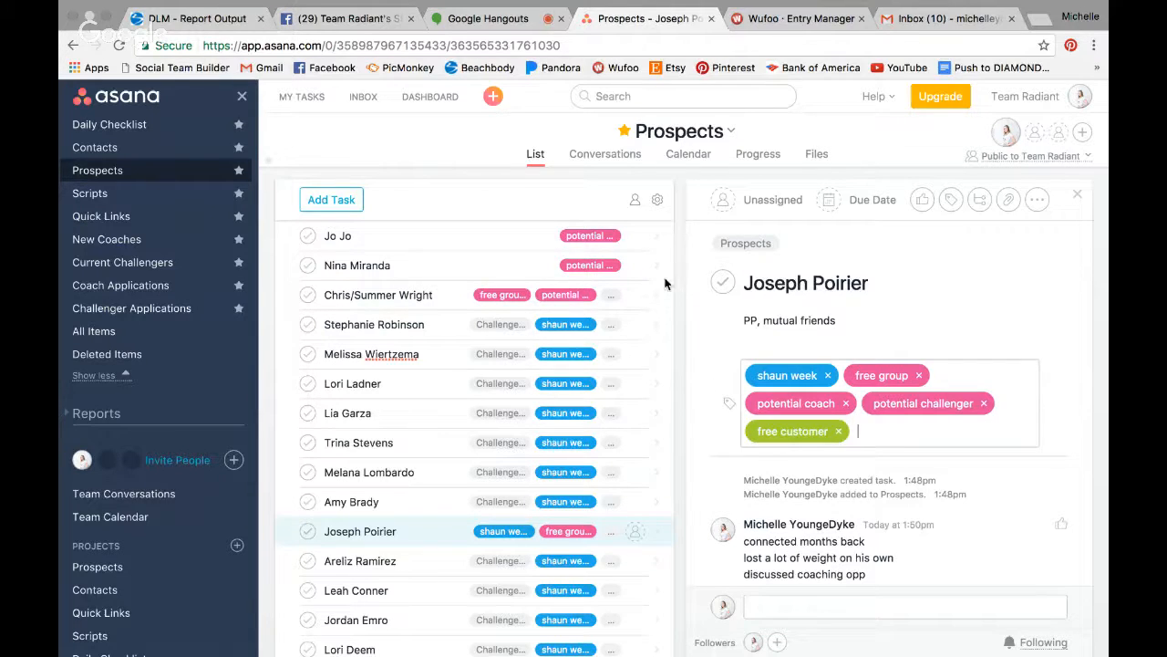
- Compare another prospect's tags, then remove the shaun week tag from this task
{"action": "left_click", "coordinate": [363, 501]}
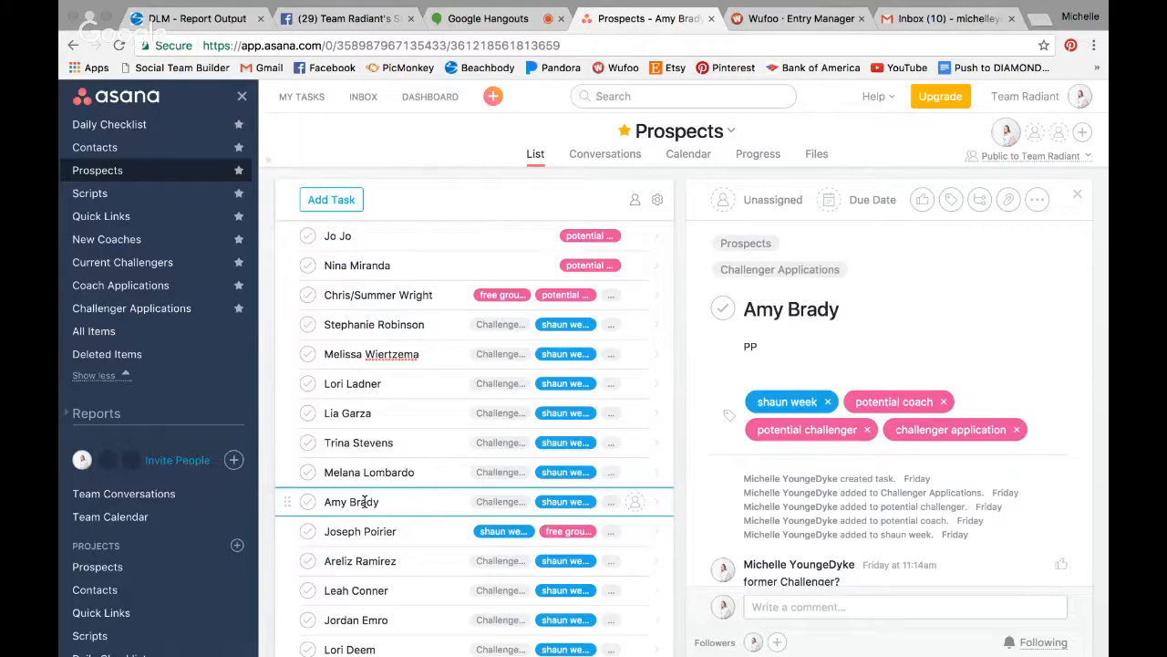
{"action": "left_click", "coordinate": [413, 531]}
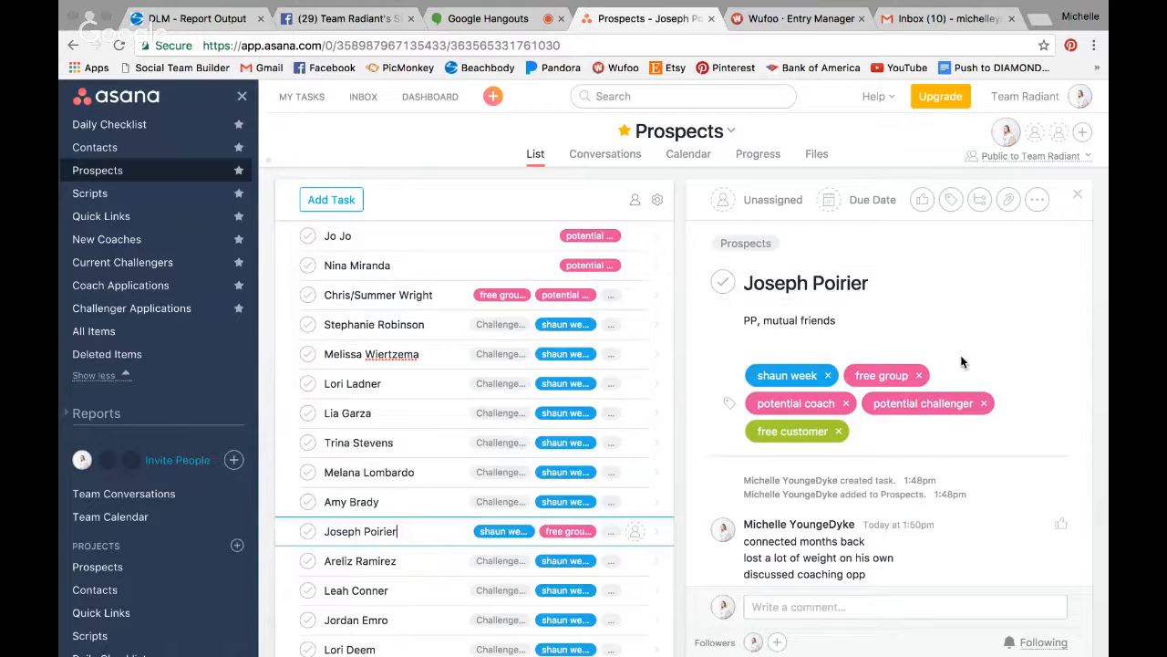
{"action": "left_click", "coordinate": [826, 377]}
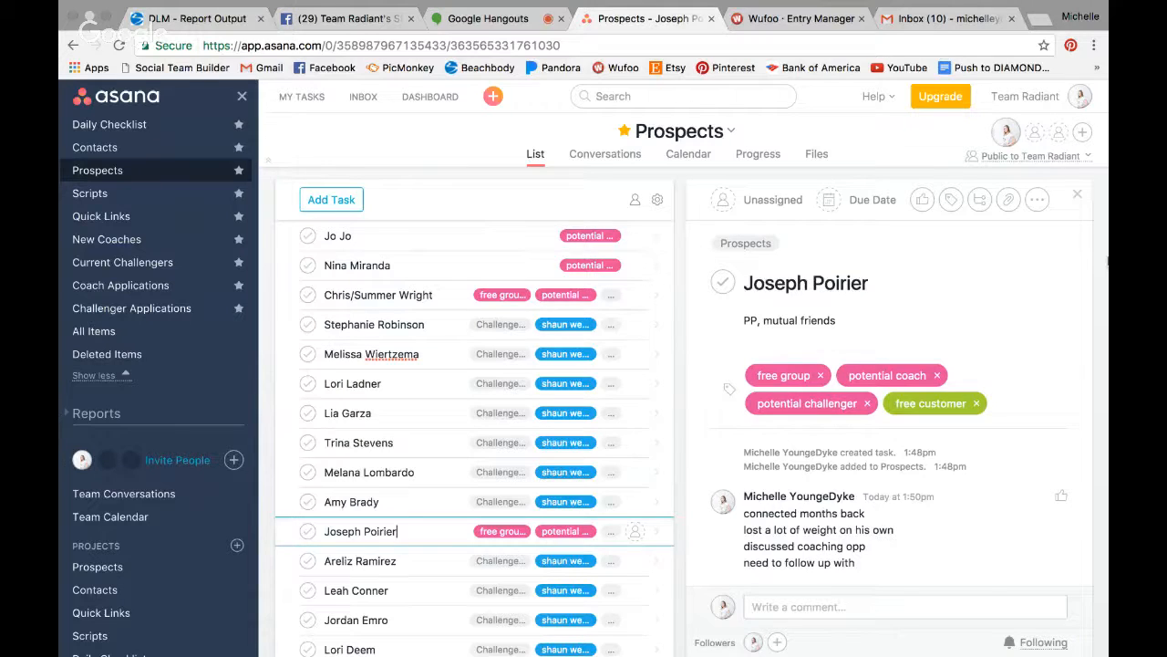
- Remove the free customer and free group tags from the task
{"action": "left_click", "coordinate": [977, 403]}
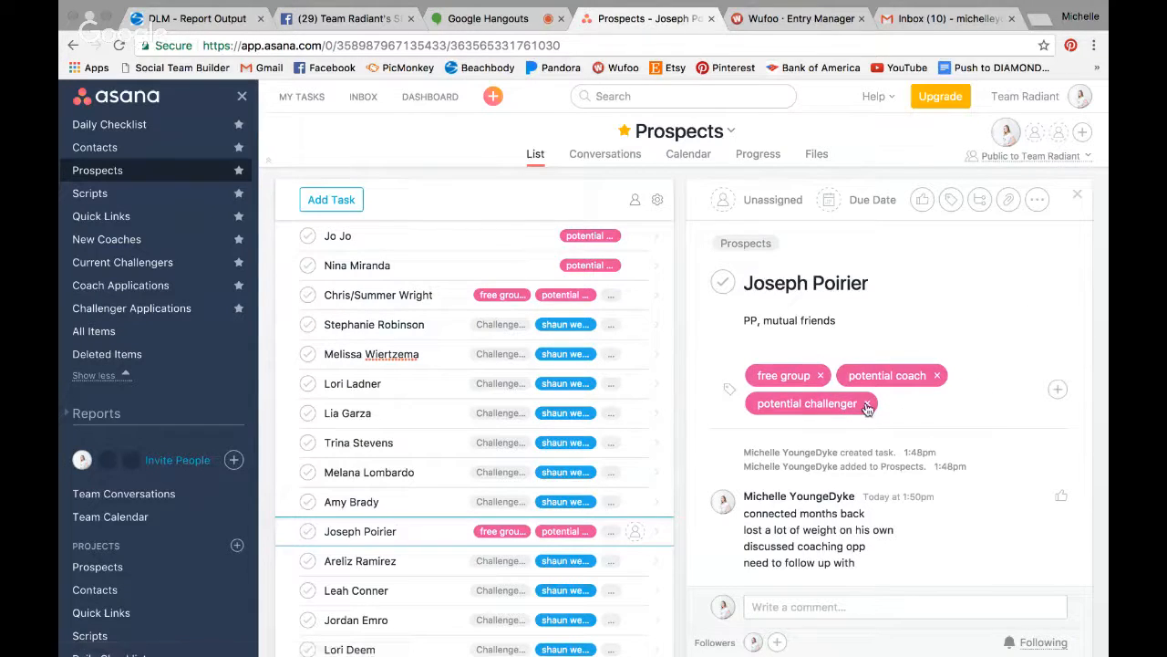
{"action": "left_click", "coordinate": [824, 384]}
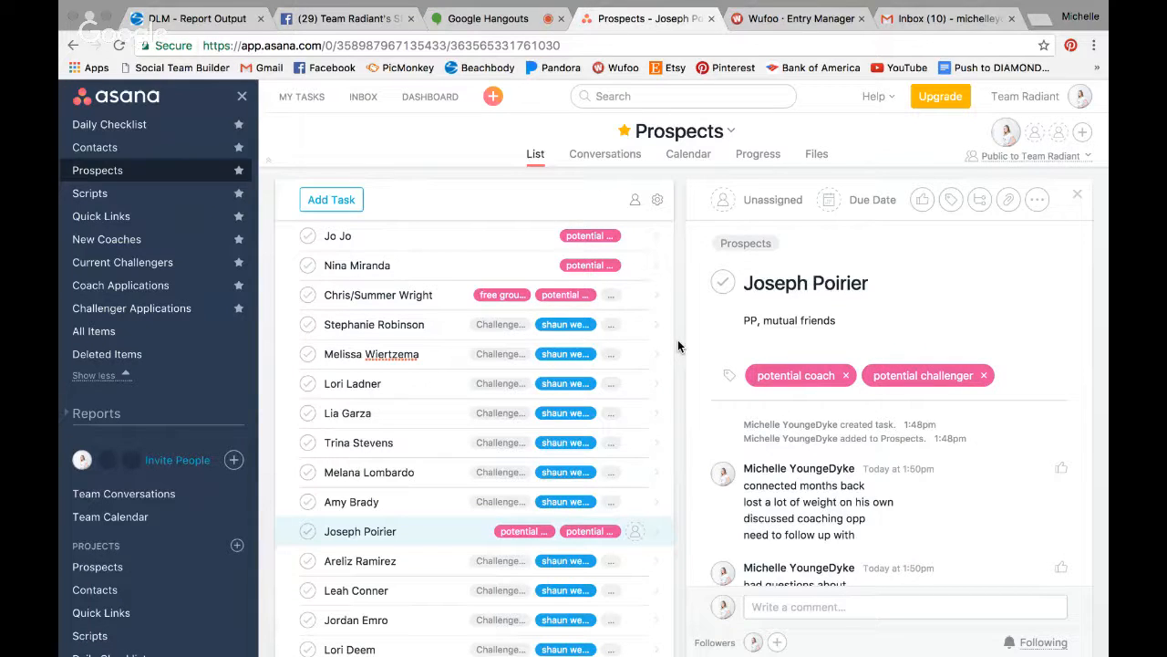
- Set the due date to Friday, June 16 and assign the task to yourself
{"action": "left_click", "coordinate": [844, 207]}
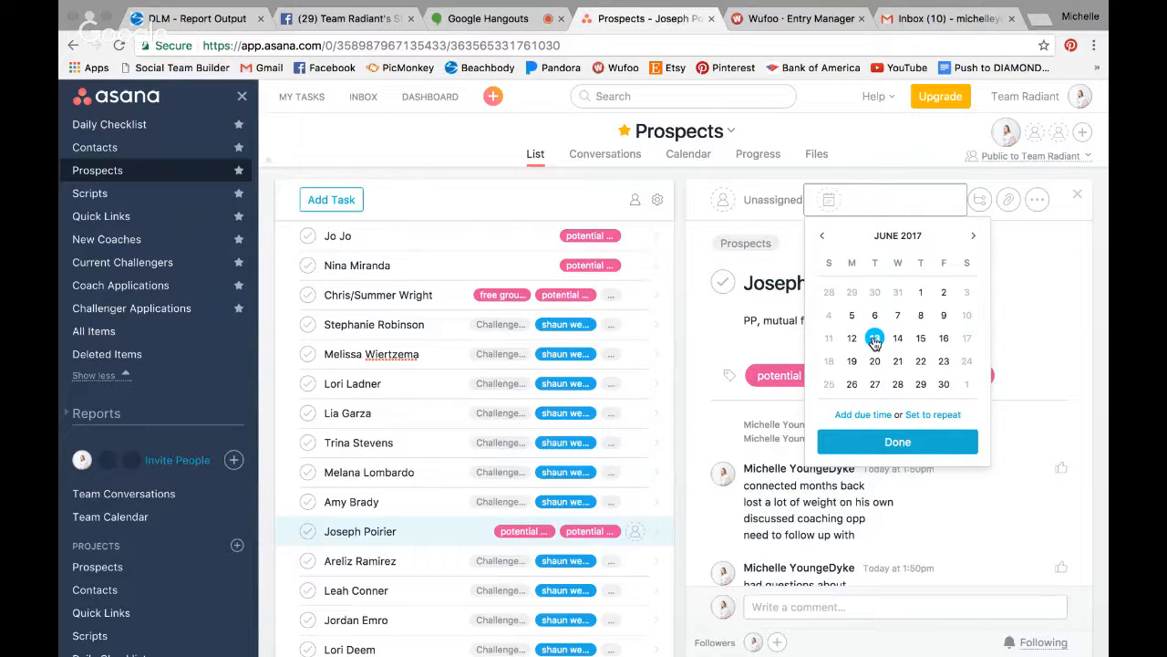
{"action": "left_click", "coordinate": [944, 338]}
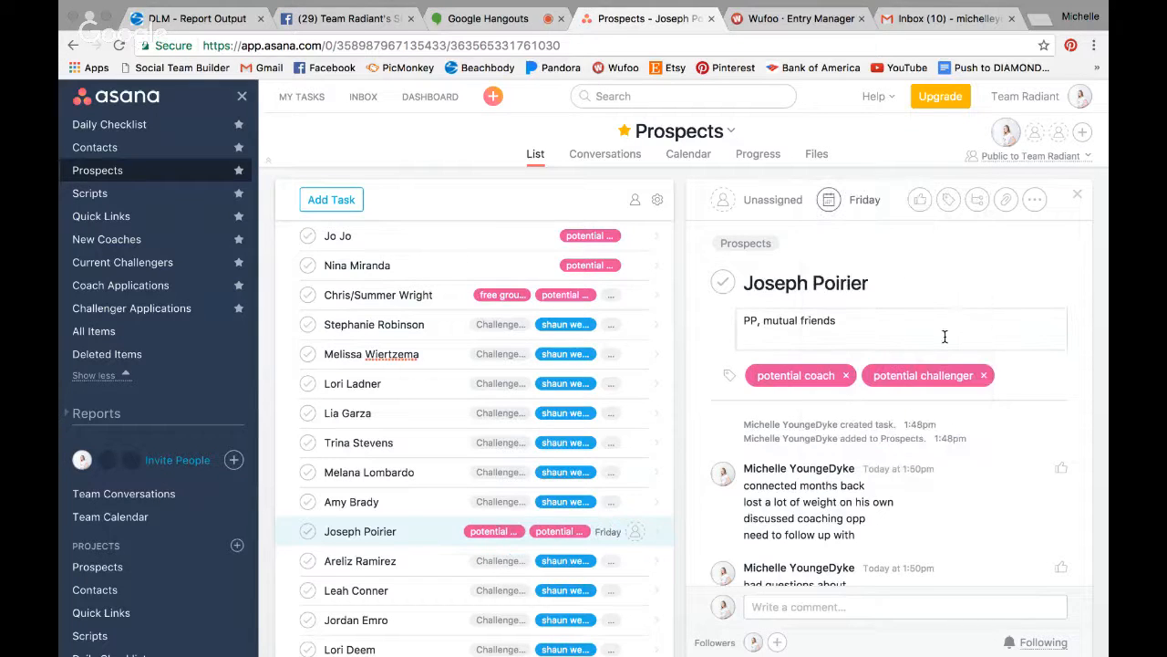
{"action": "left_click", "coordinate": [766, 200]}
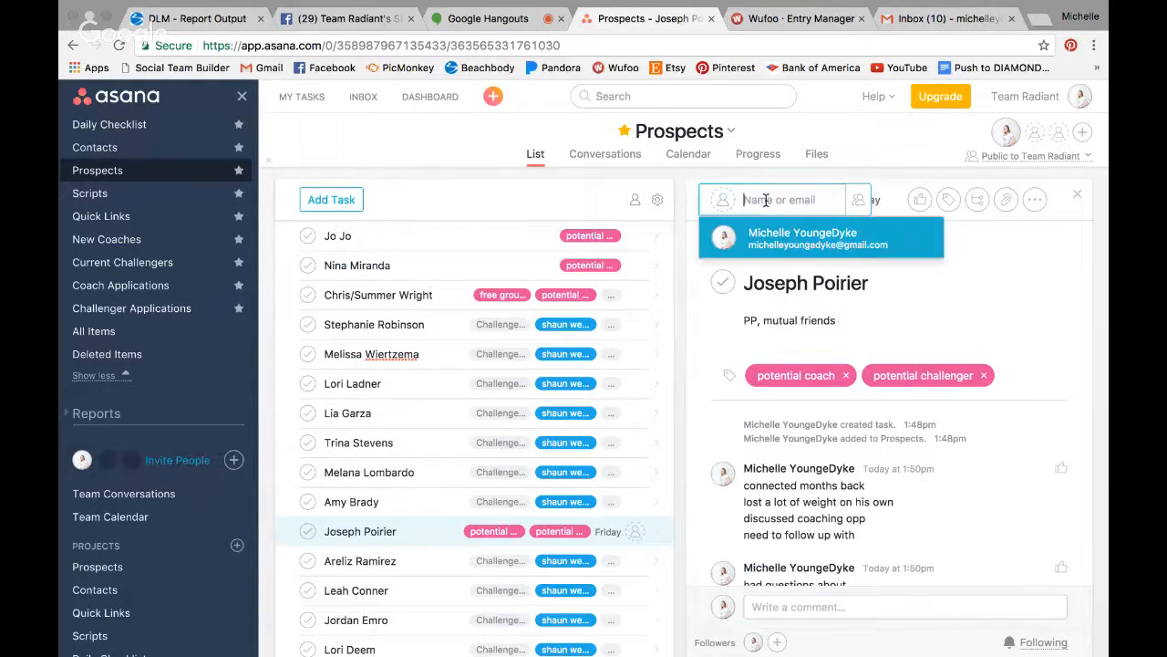
{"action": "left_click", "coordinate": [771, 237]}
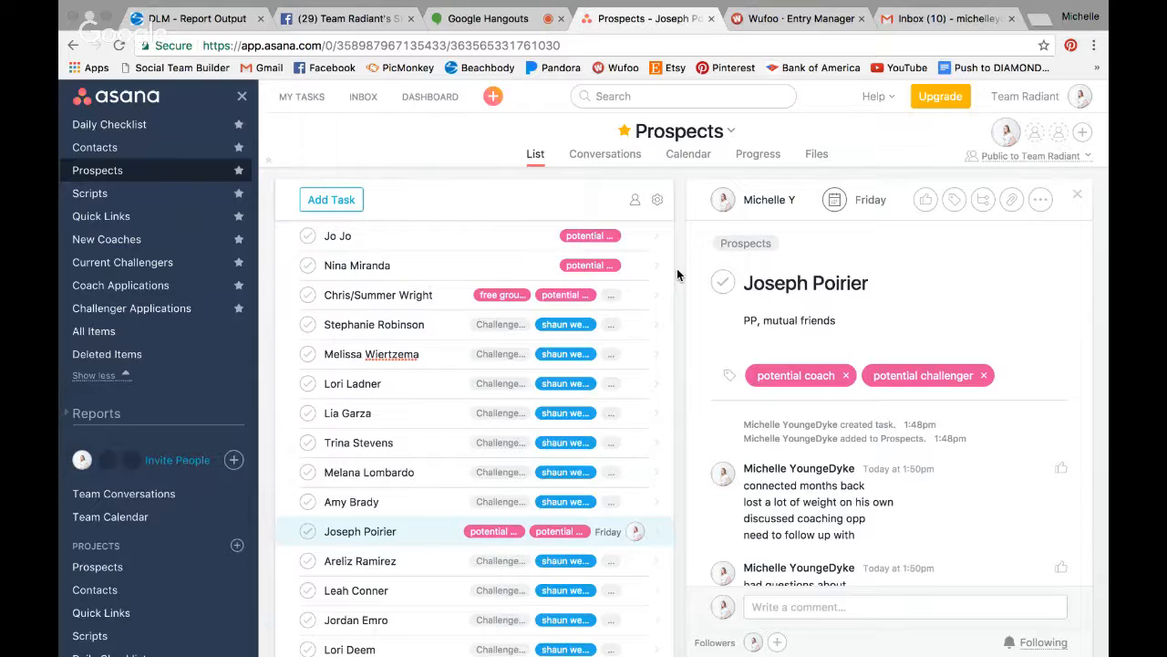
- Open the third prospect's task, then switch to the Google Hangouts video call
{"action": "left_click", "coordinate": [408, 294]}
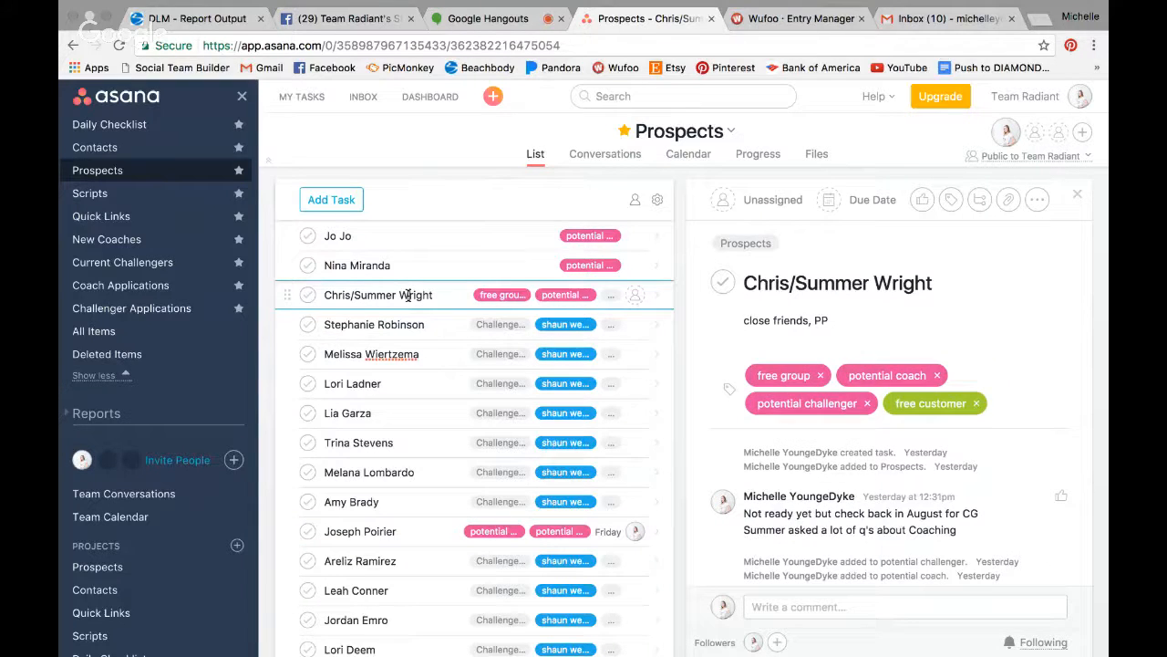
{"action": "left_click", "coordinate": [515, 20]}
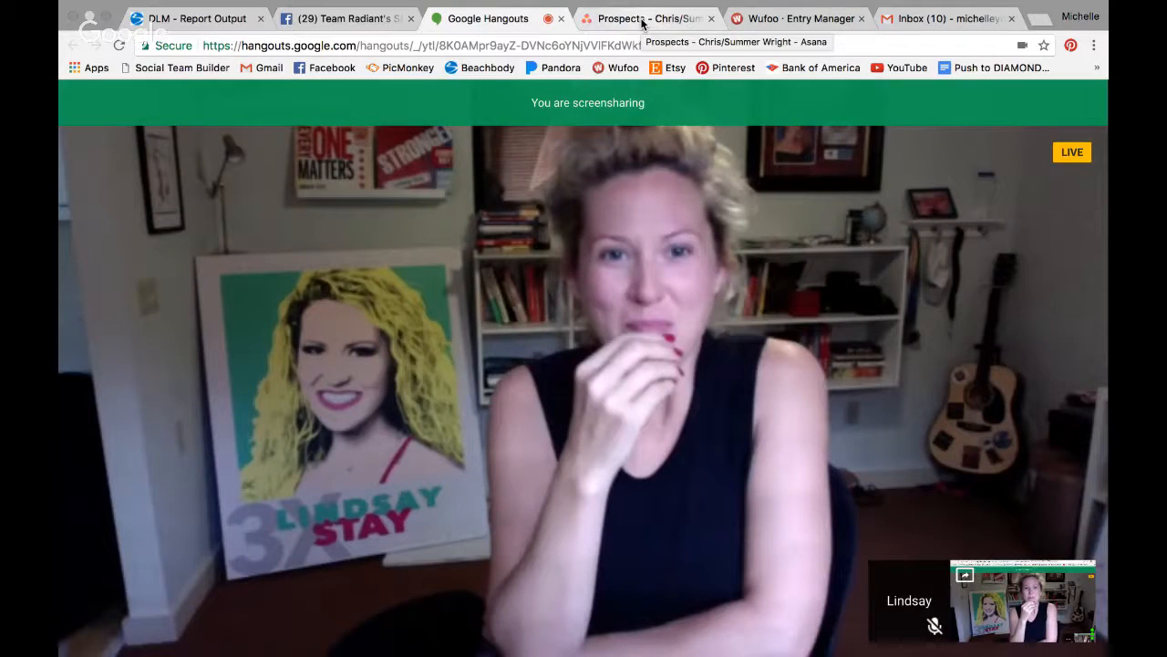
{"action": "left_click", "coordinate": [642, 19]}
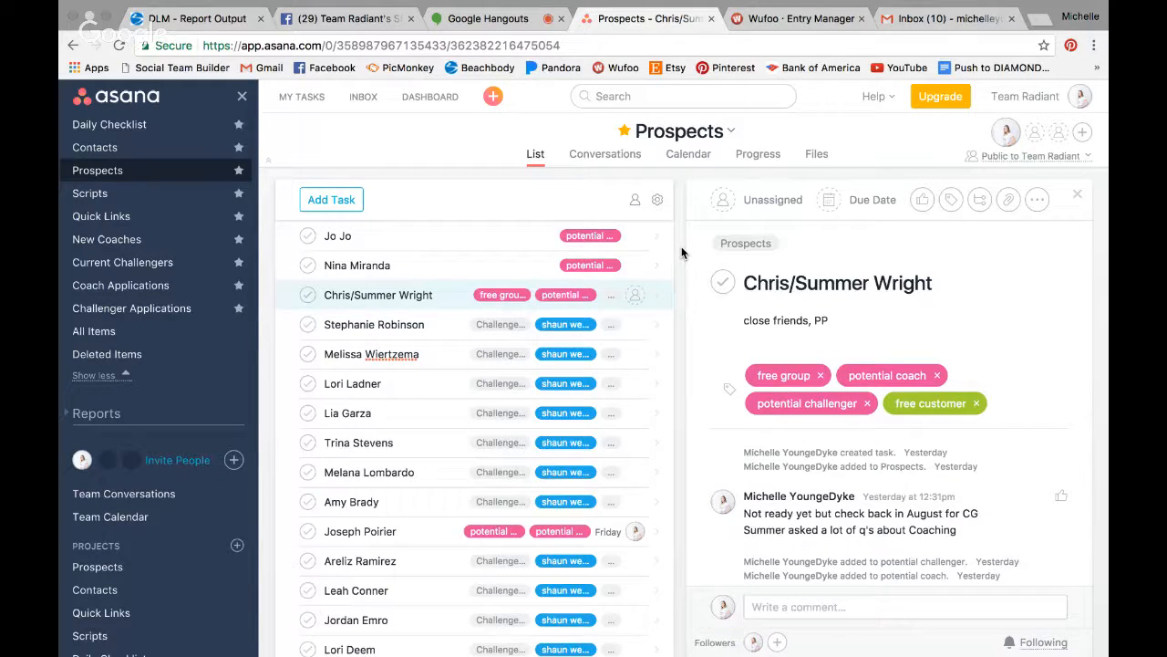
{"action": "left_click", "coordinate": [356, 20]}
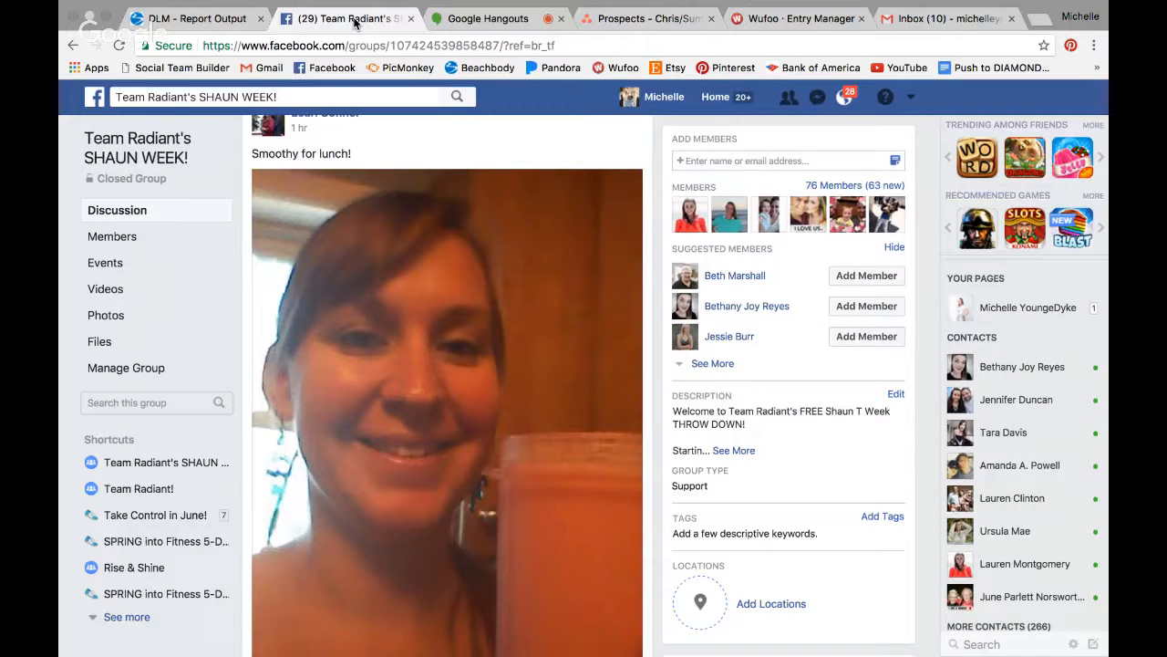
{"action": "left_click", "coordinate": [817, 96]}
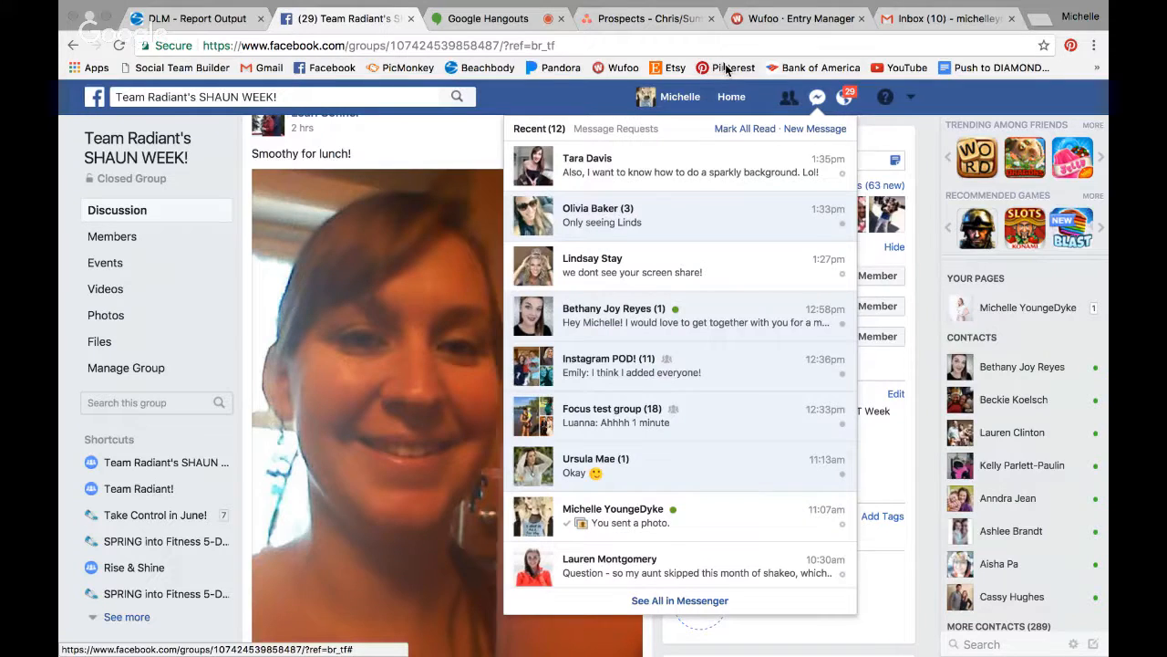
{"action": "left_click", "coordinate": [638, 18]}
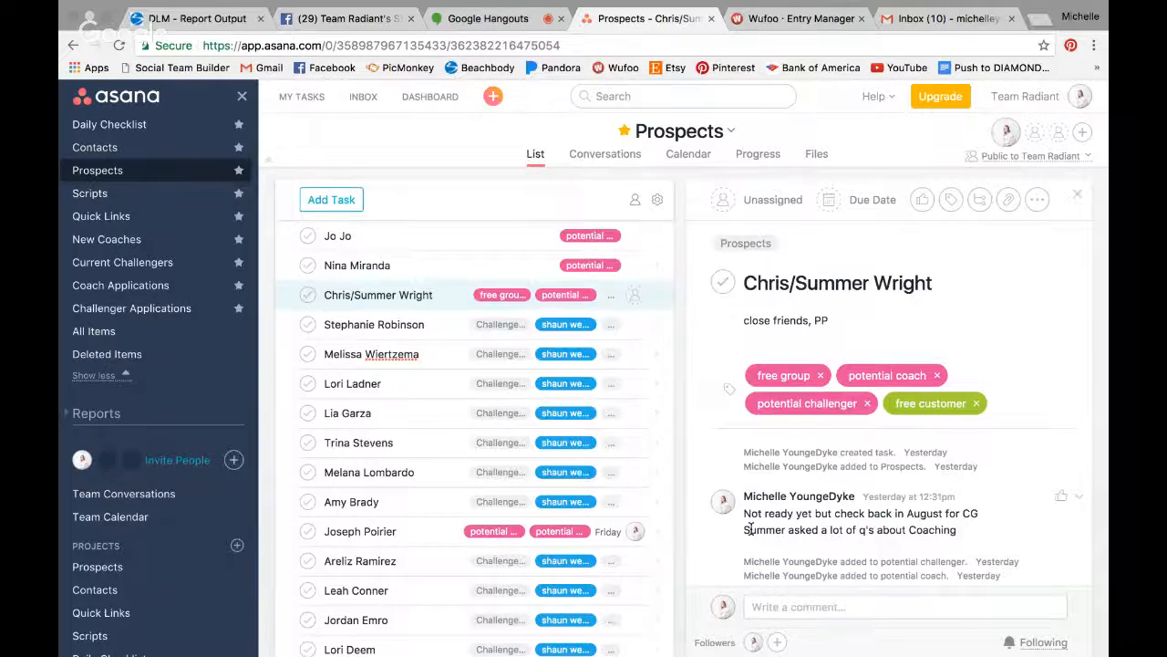
- Post a test comment on the prospect's task and view all tasks tagged shaun week
{"action": "left_click", "coordinate": [861, 603]}
{"action": "type", "text": "skdjflskdjs"}
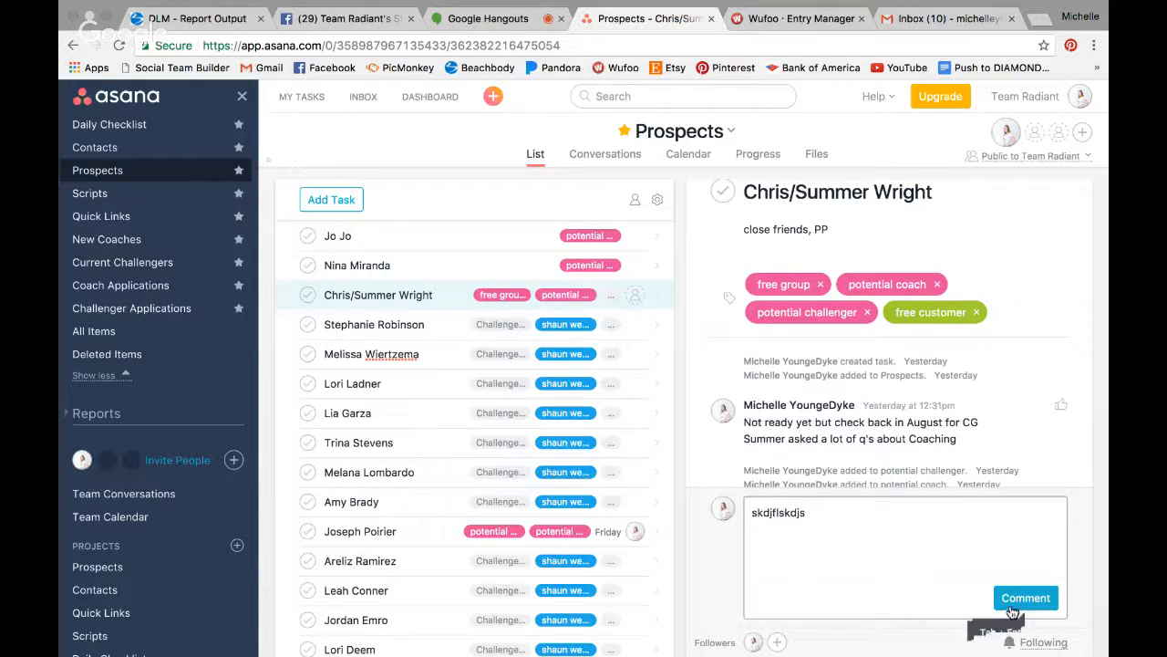
{"action": "left_click", "coordinate": [1012, 609]}
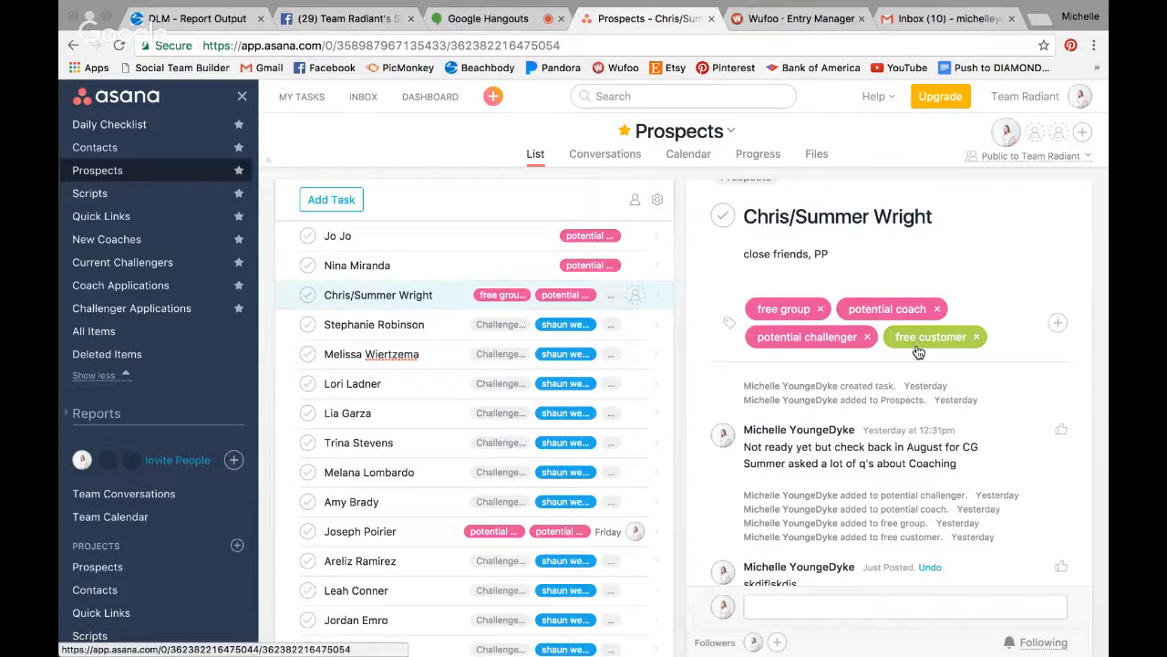
{"action": "left_click", "coordinate": [567, 325]}
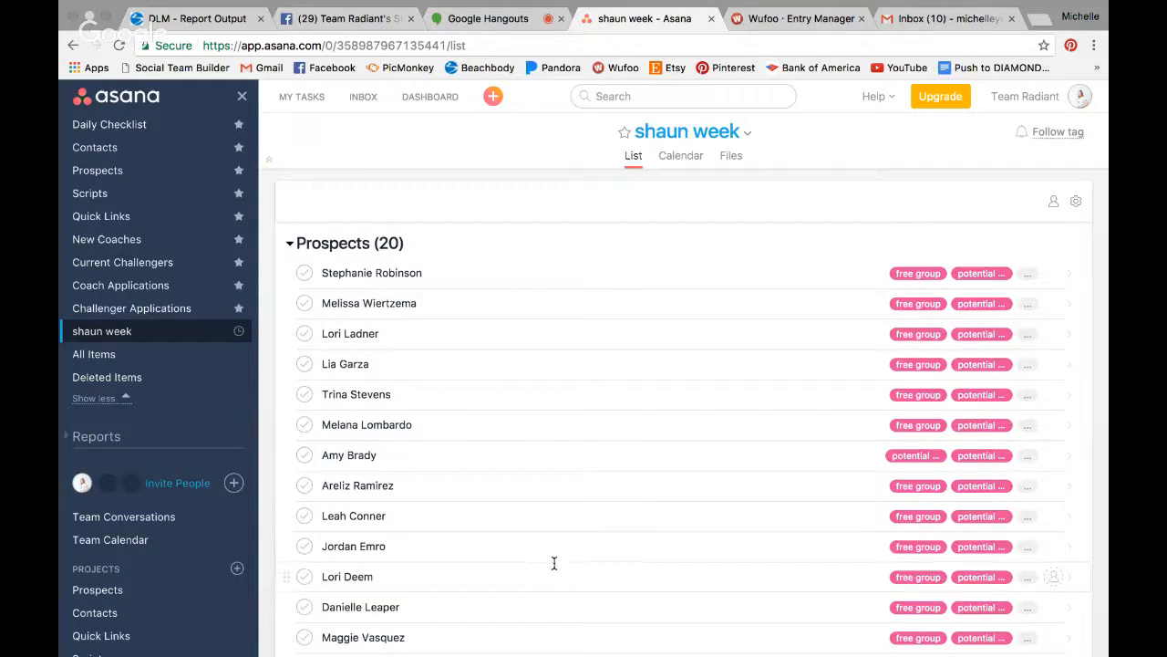
- Browse two tagged prospect tasks, then open the Daily Checklist project
{"action": "mouse_move", "coordinate": [539, 644]}
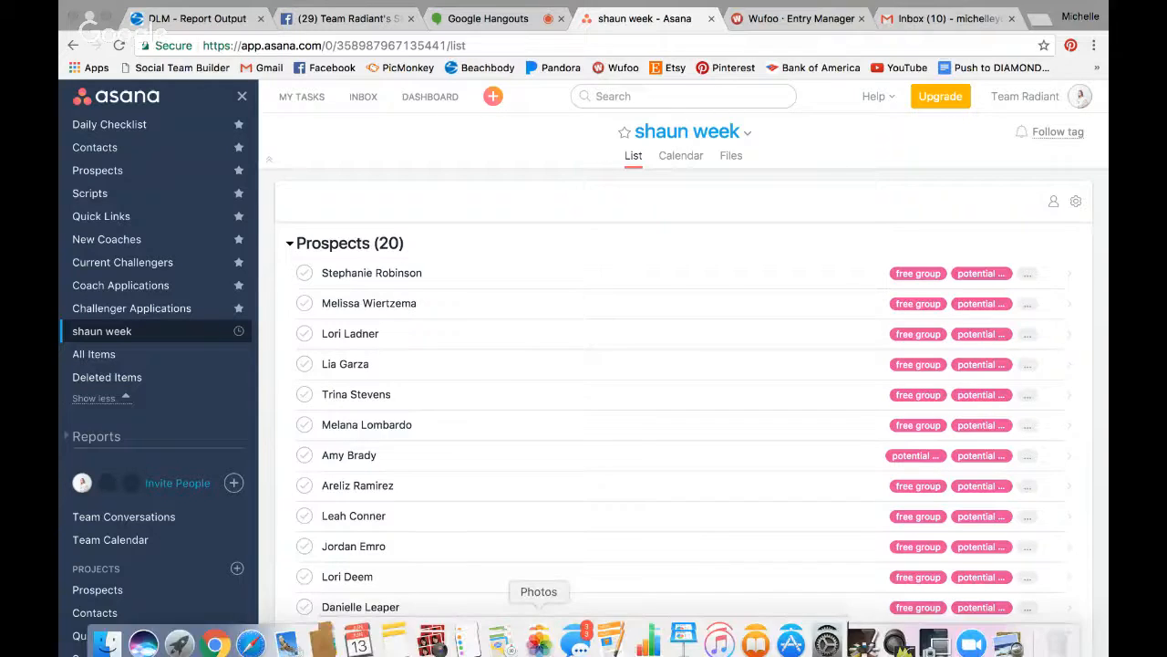
{"action": "left_click", "coordinate": [587, 330]}
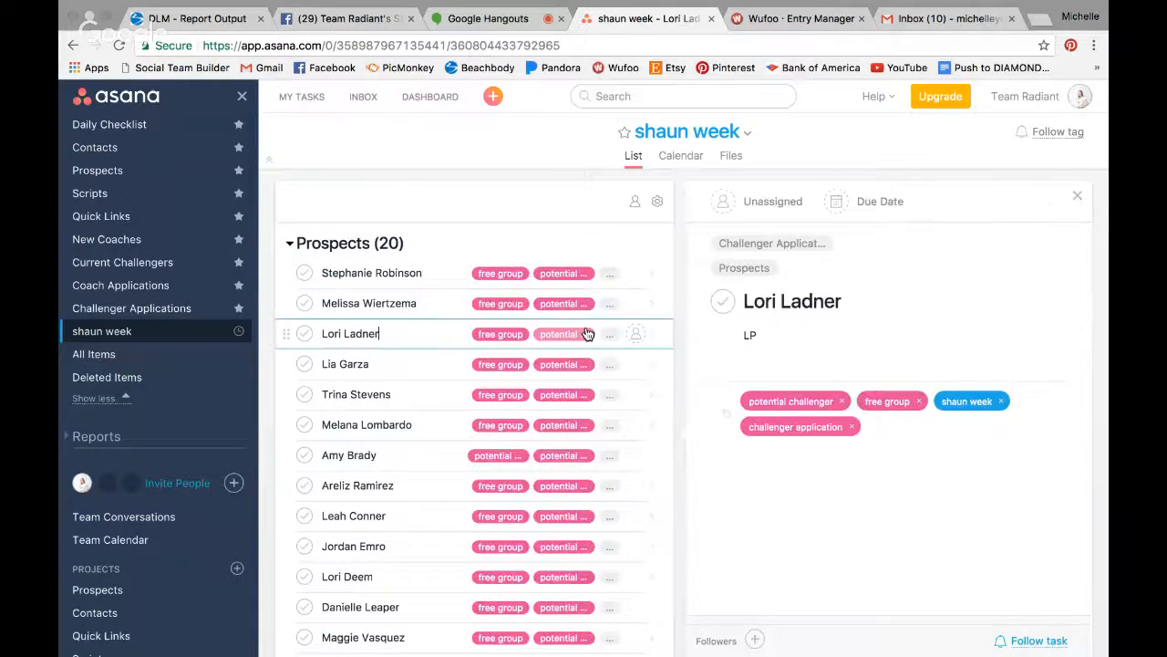
{"action": "key", "text": "Down"}
{"action": "key", "text": "Down"}
{"action": "key", "text": "Down"}
{"action": "key", "text": "Down"}
{"action": "key", "text": "Down"}
{"action": "key", "text": "Down"}
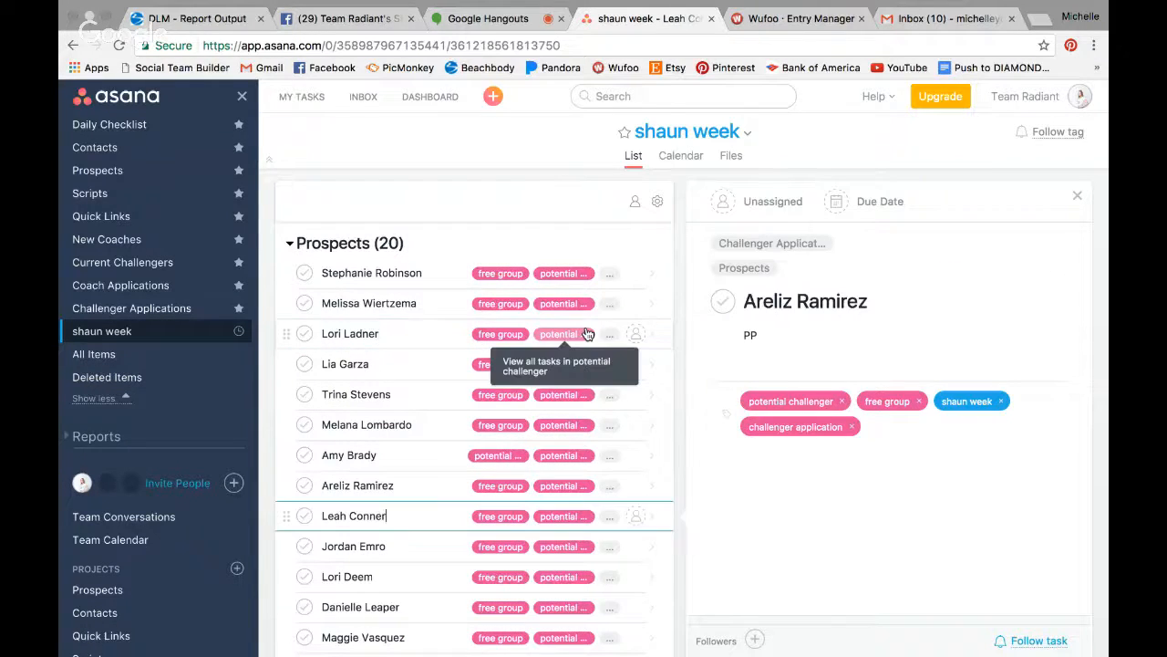
{"action": "scroll", "coordinate": [588, 333], "scroll_direction": "down", "scroll_amount": 3}
{"action": "scroll", "coordinate": [586, 330], "scroll_direction": "up", "scroll_amount": 3}
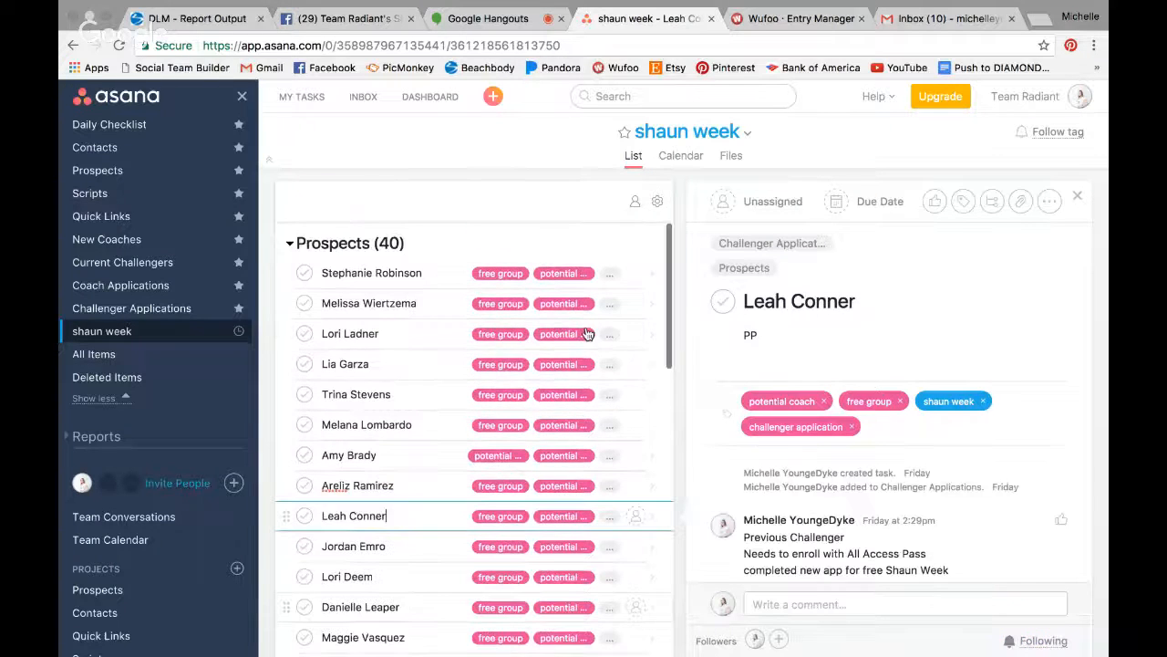
{"action": "left_click", "coordinate": [270, 200]}
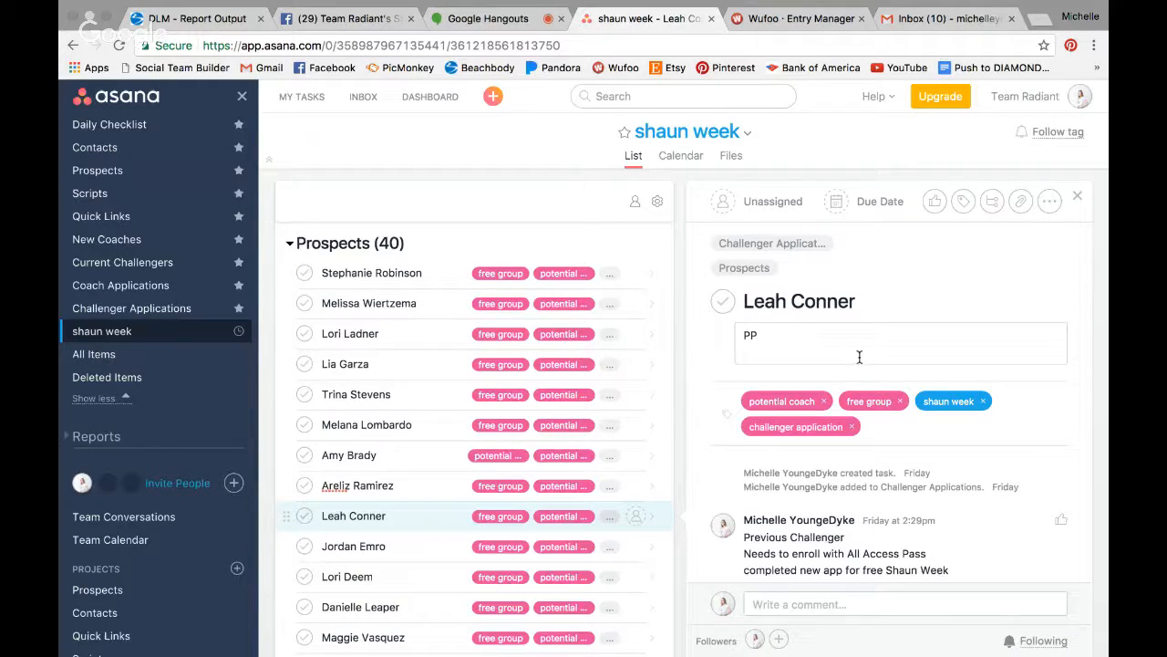
{"action": "left_click", "coordinate": [92, 124]}
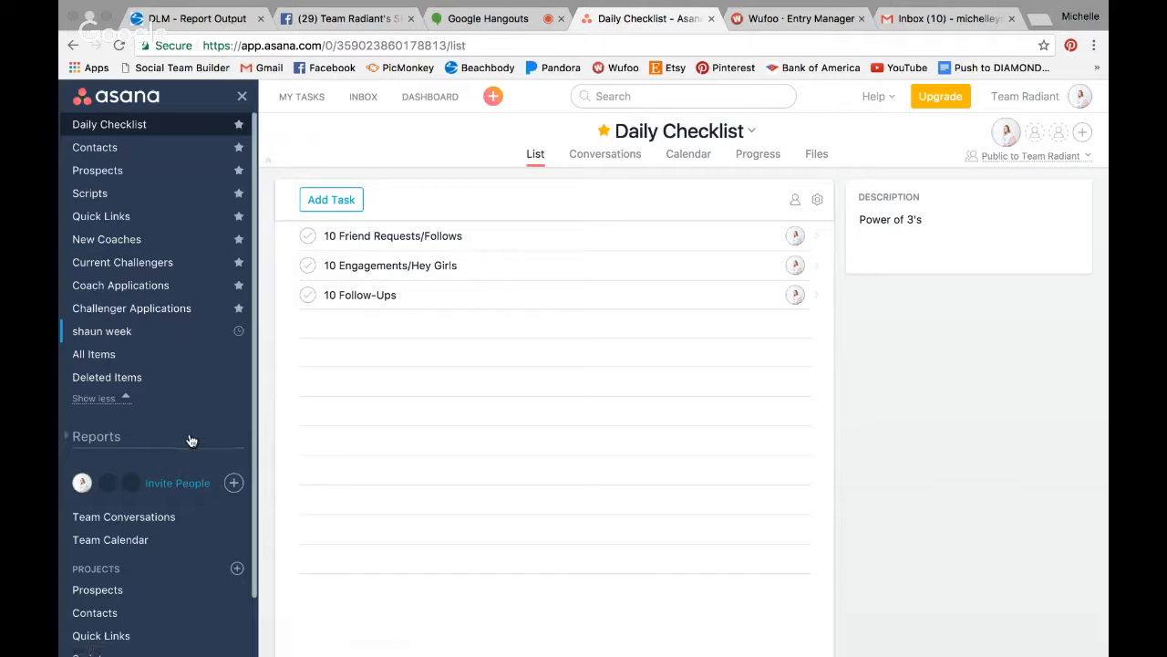
- Look through My Tasks, Daily Checklist and Contacts before returning to the Prospects project
{"action": "left_click", "coordinate": [295, 99]}
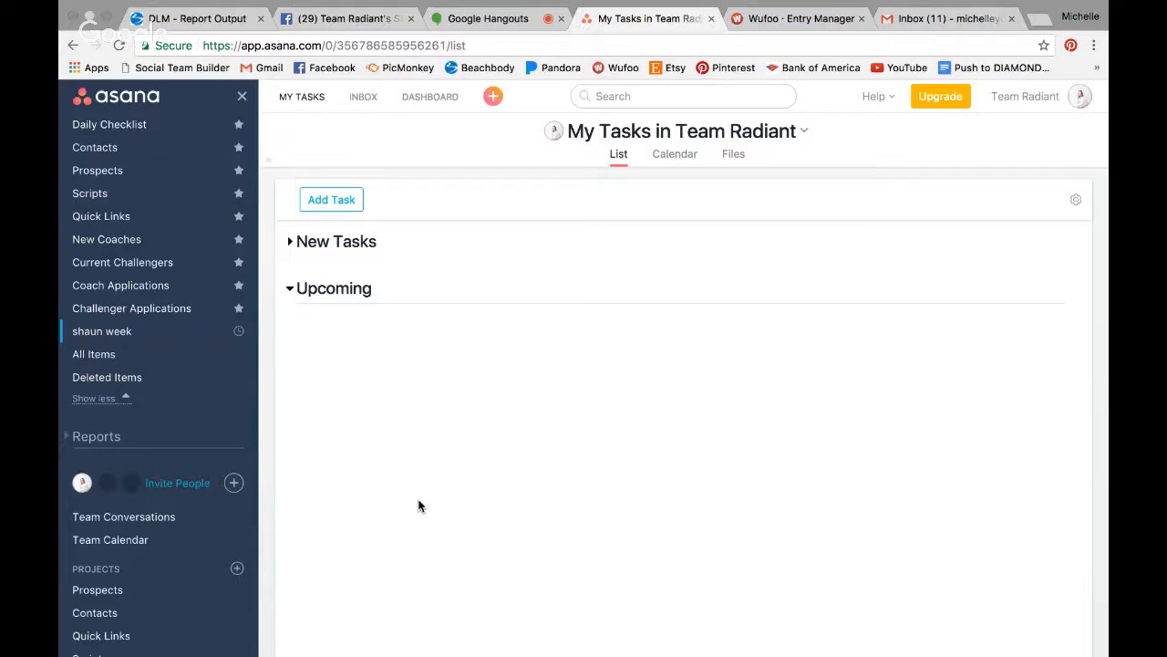
{"action": "left_click", "coordinate": [124, 124]}
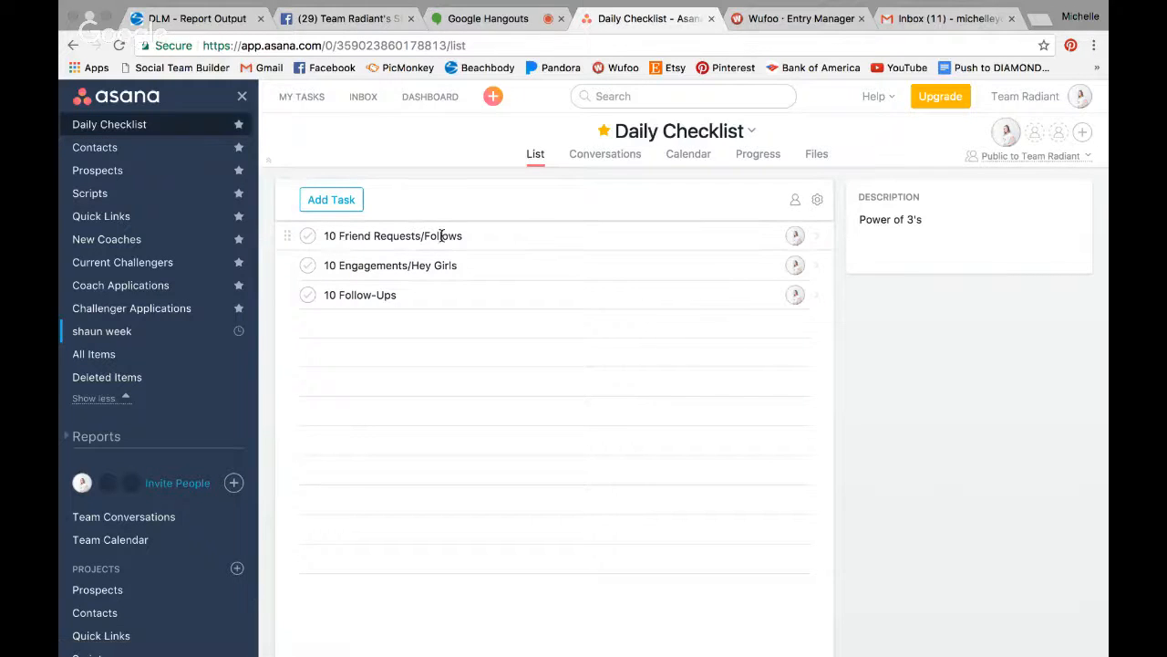
{"action": "left_click", "coordinate": [439, 266]}
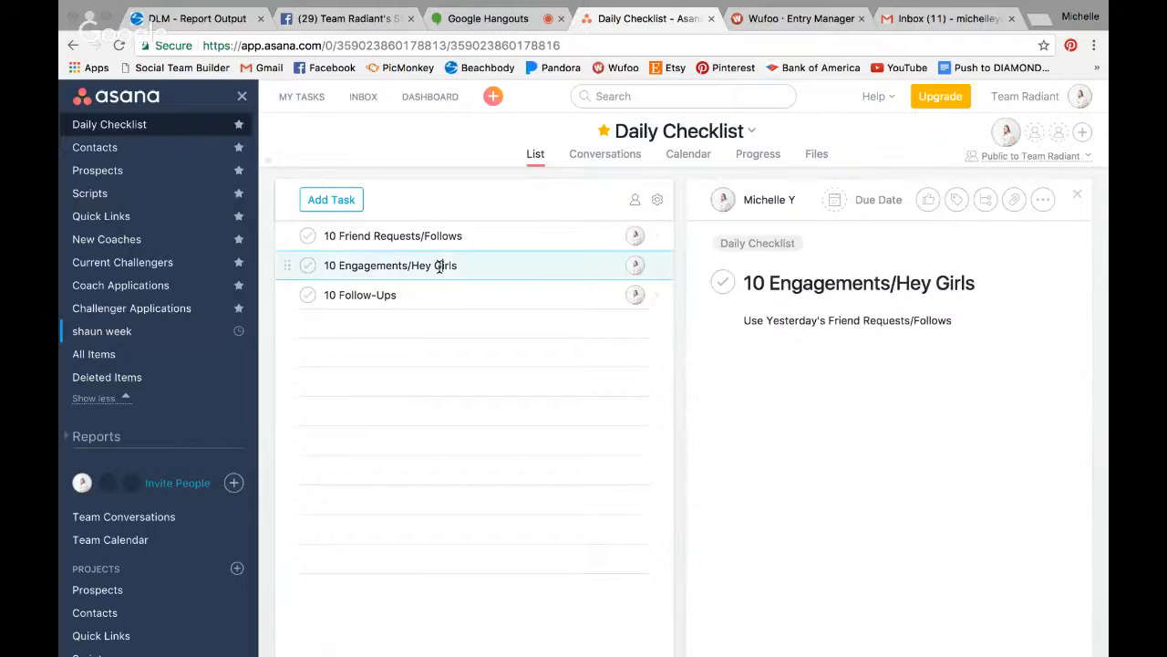
{"action": "left_click", "coordinate": [121, 151]}
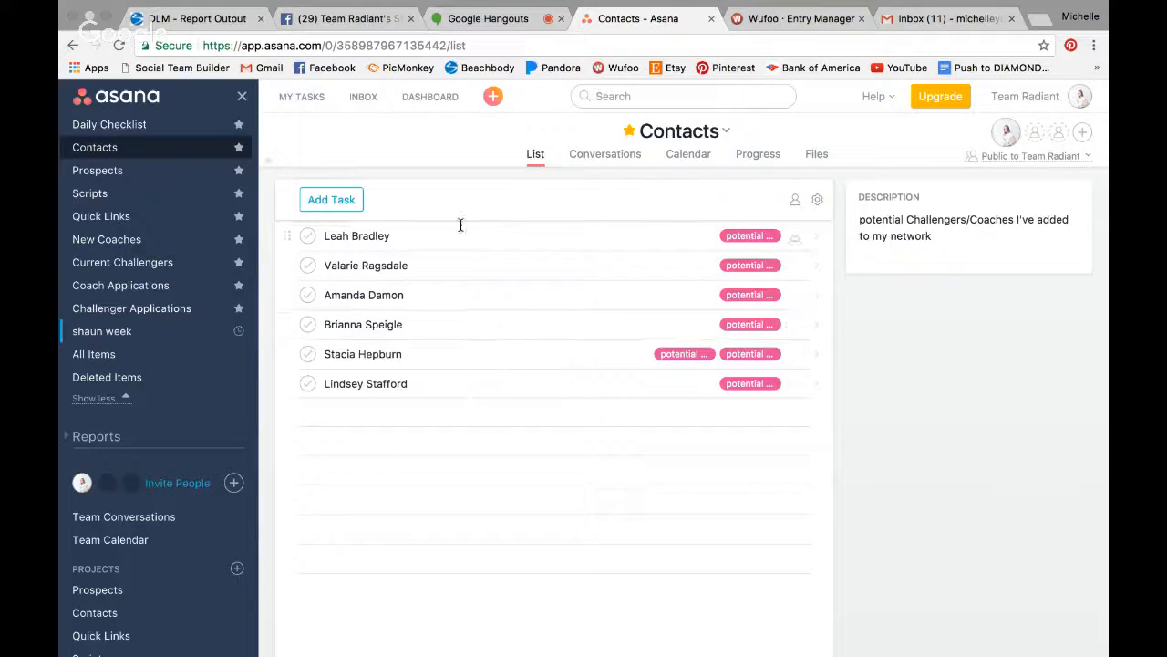
{"action": "left_click", "coordinate": [149, 128]}
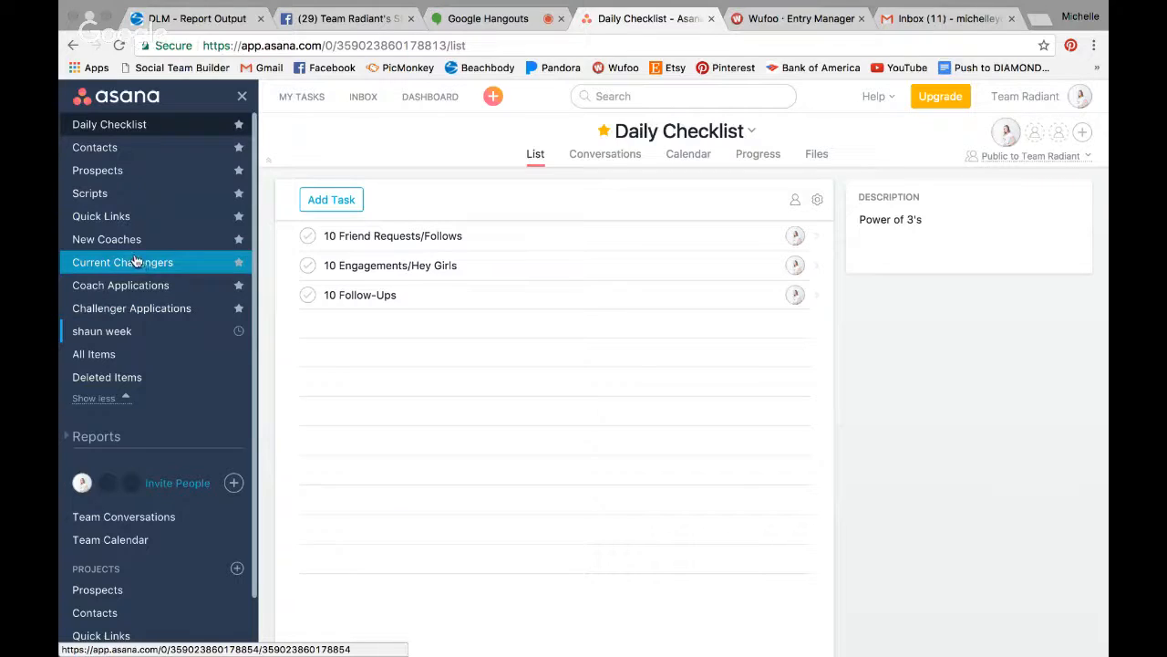
{"action": "left_click", "coordinate": [126, 183]}
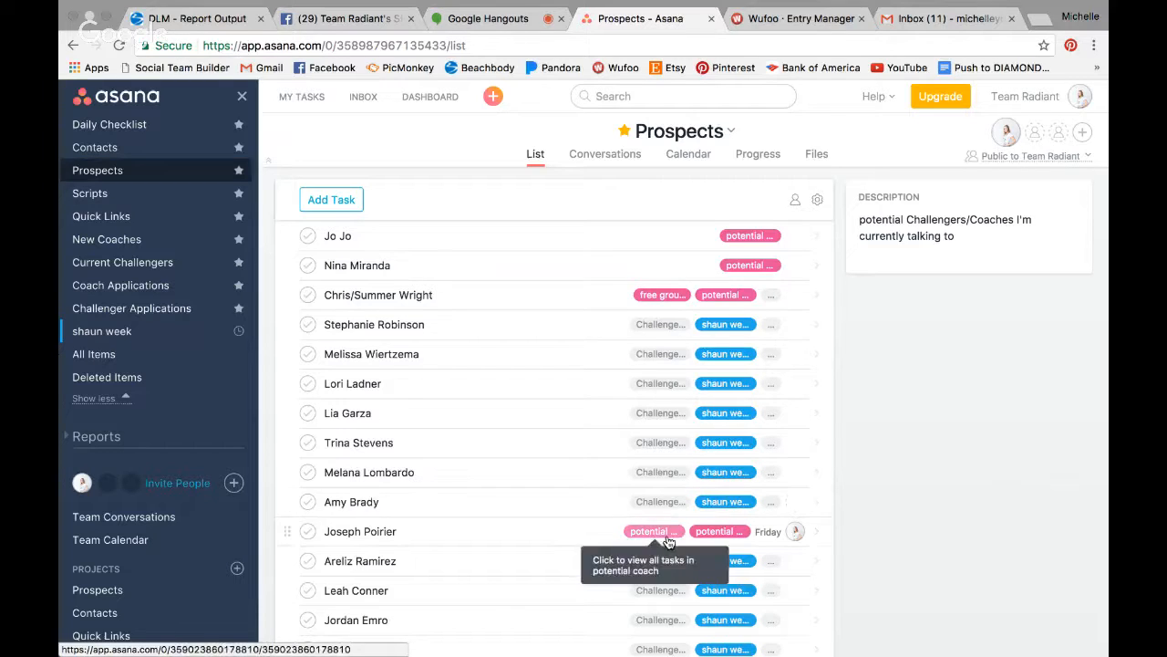
- Browse the free group tag's tasks, then open the potential challenger tag listing 20 prospects
{"action": "left_click", "coordinate": [645, 296]}
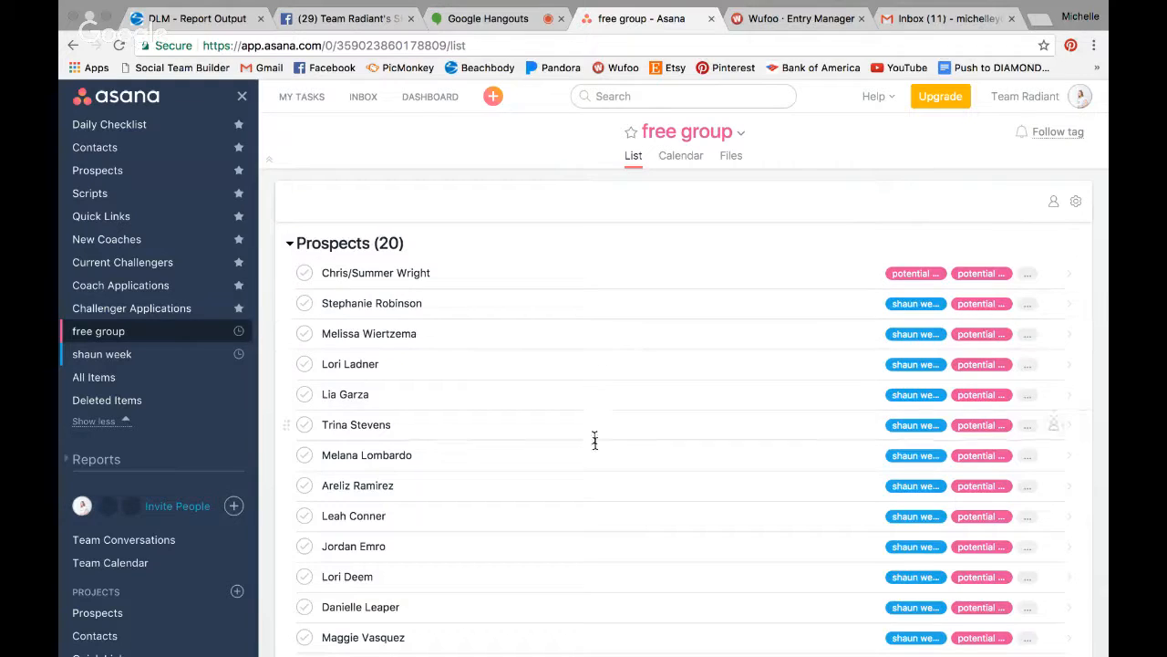
{"action": "mouse_move", "coordinate": [609, 649]}
{"action": "left_click", "coordinate": [109, 170]}
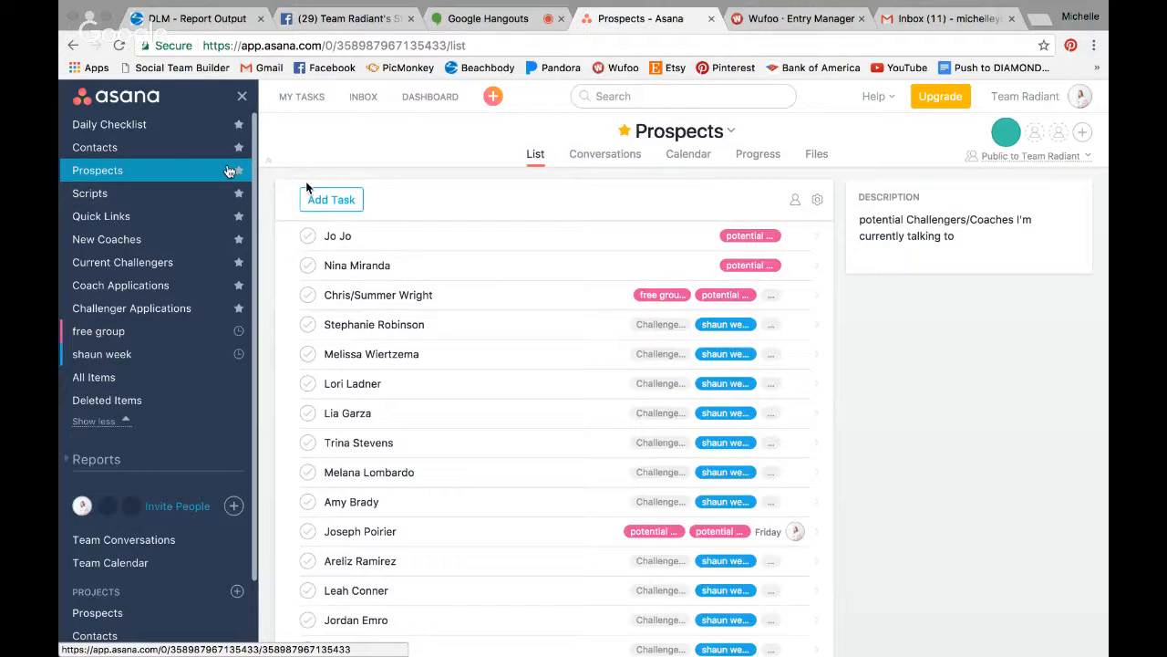
{"action": "left_click", "coordinate": [746, 268]}
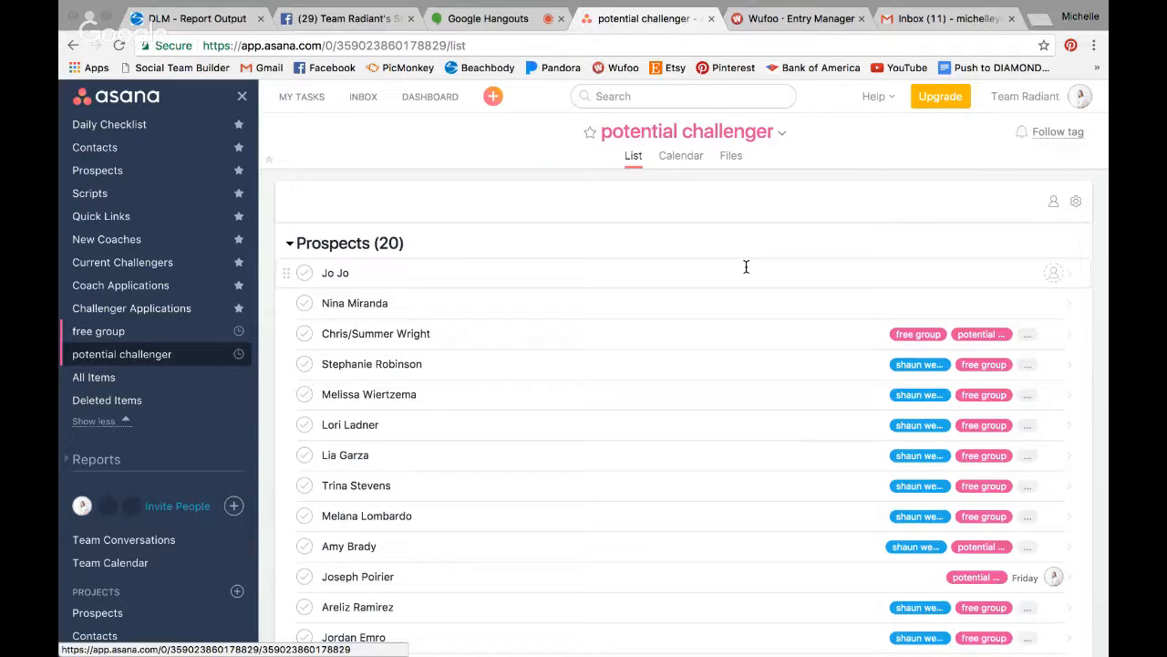
{"action": "left_click", "coordinate": [495, 330]}
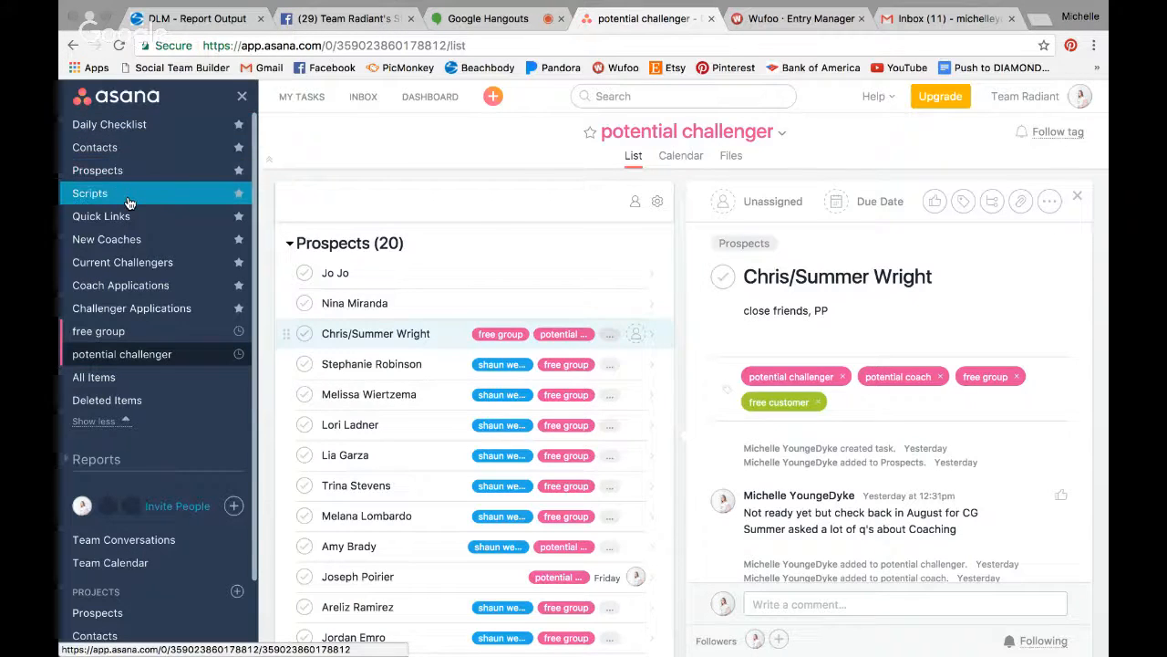
{"action": "left_click", "coordinate": [130, 200]}
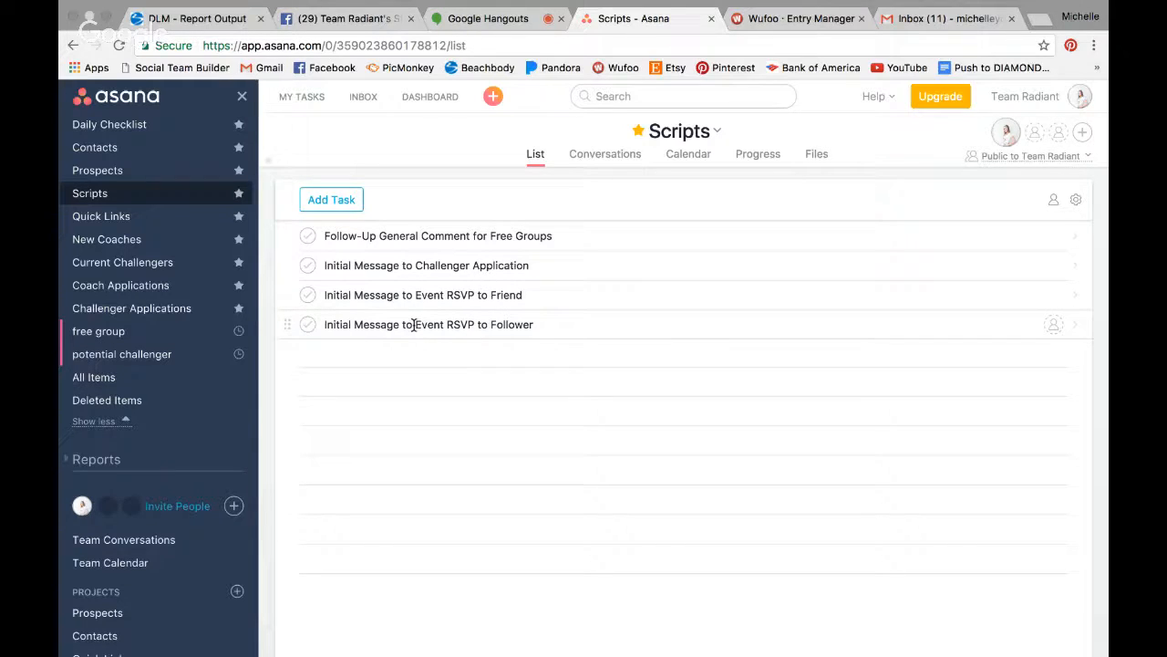
- Read the Initial Message to Challenger Application and Event RSVP to Friend scripts, then open Quick Links
{"action": "left_click", "coordinate": [539, 262]}
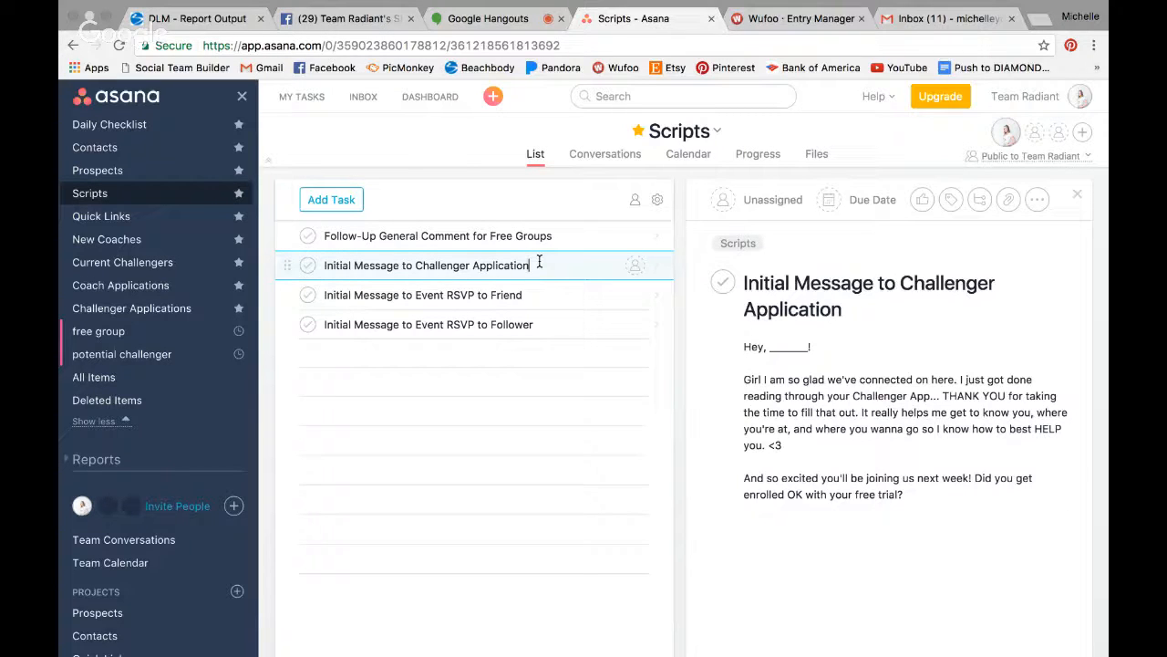
{"action": "left_click", "coordinate": [743, 347]}
{"action": "left_click_drag", "start_coordinate": [743, 346], "coordinate": [956, 498]}
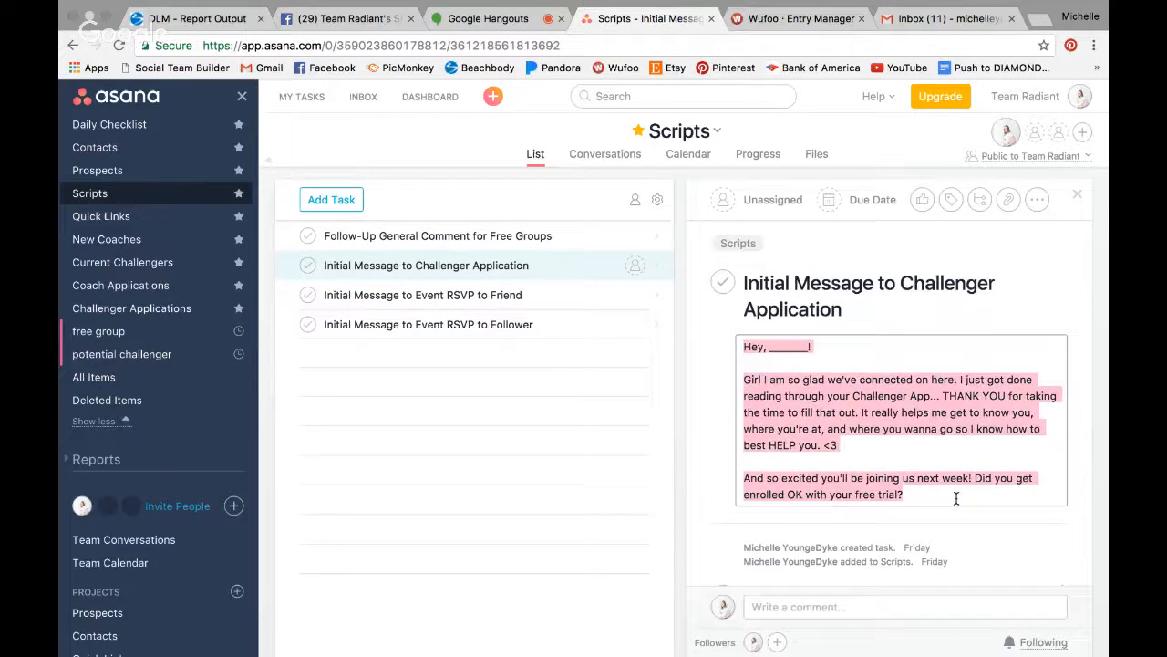
{"action": "left_click", "coordinate": [921, 421]}
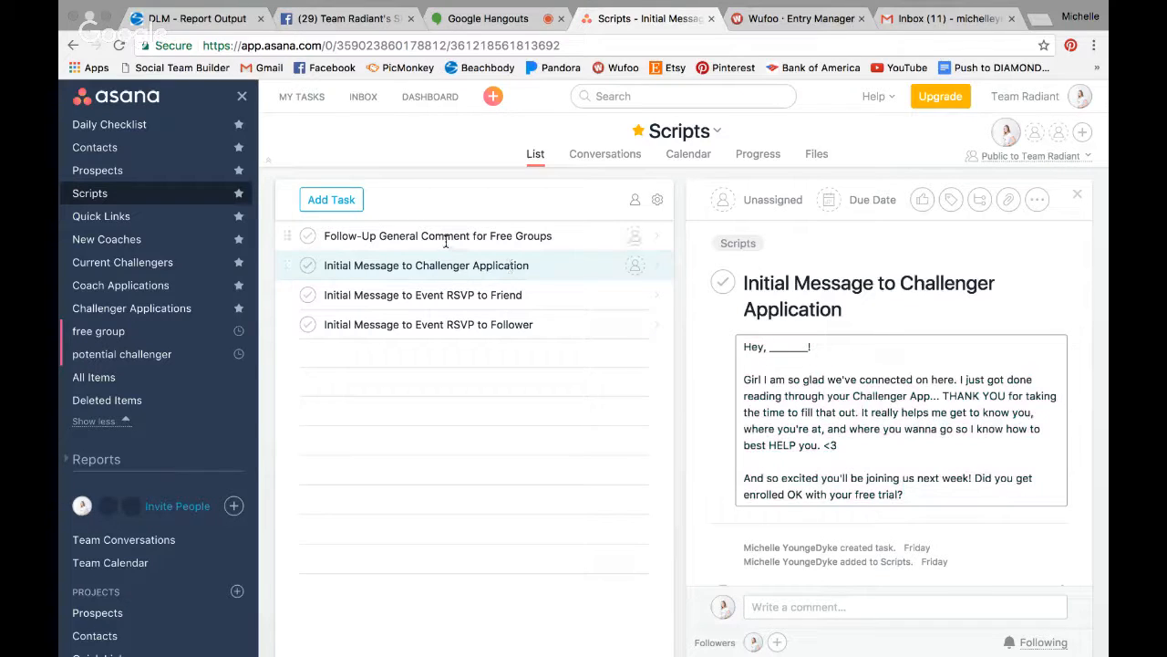
{"action": "left_click", "coordinate": [444, 299]}
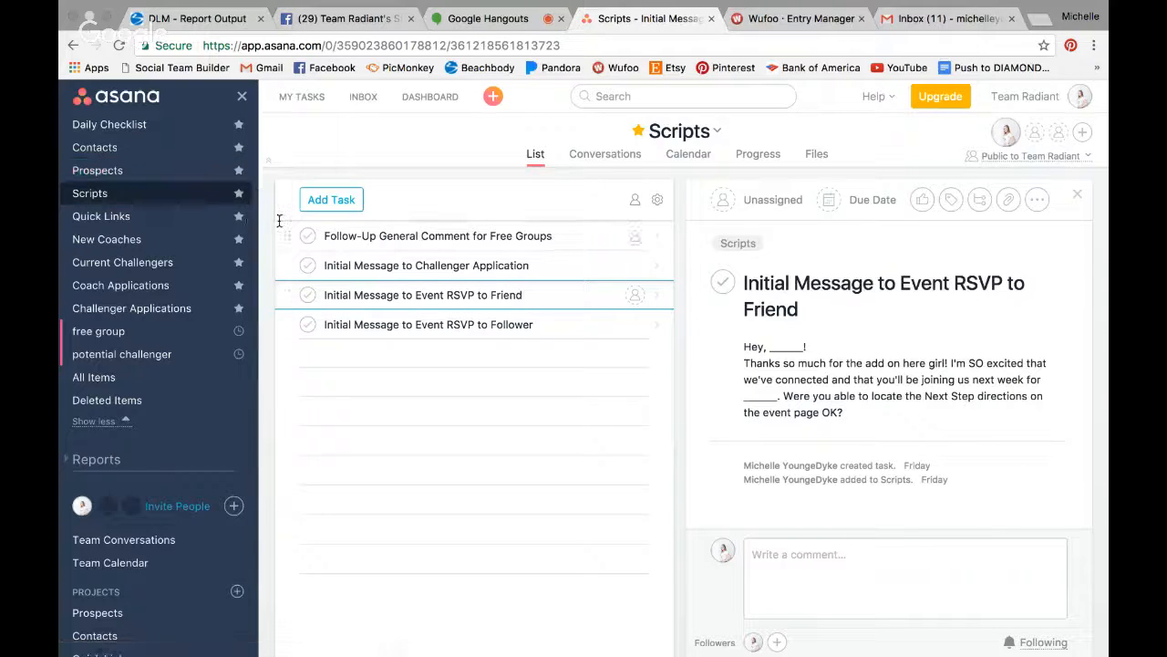
{"action": "left_click", "coordinate": [141, 215]}
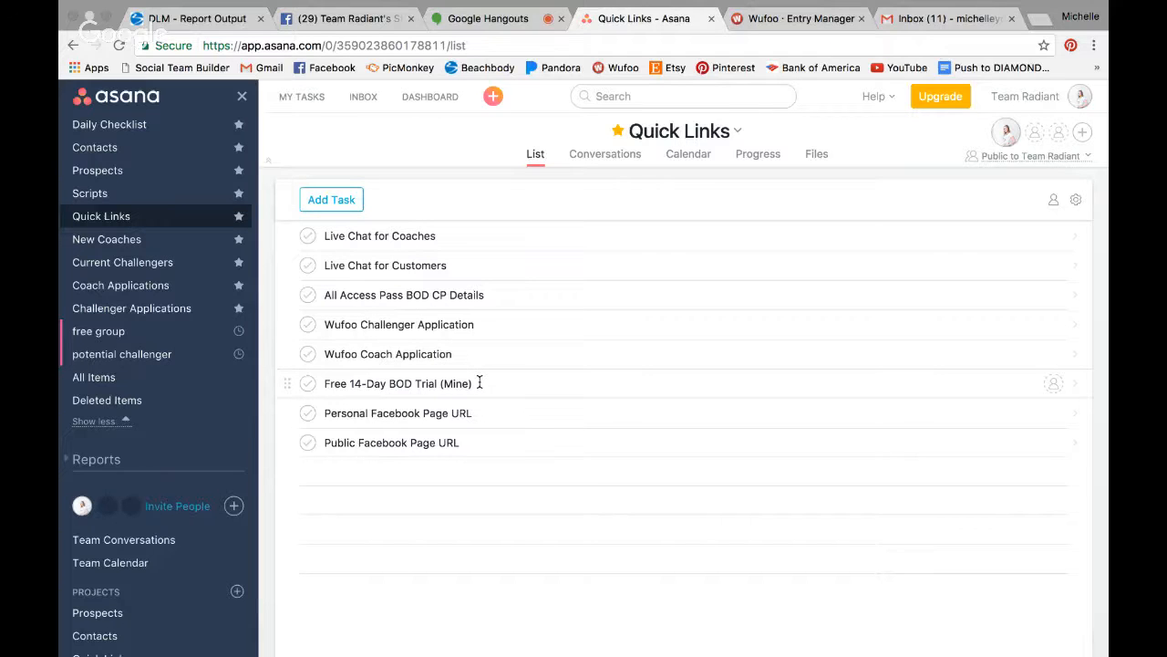
- Check each Quick Links URL, from Live Chat for Coaches to Personal Facebook Page, then open New Coaches
{"action": "left_click", "coordinate": [468, 235]}
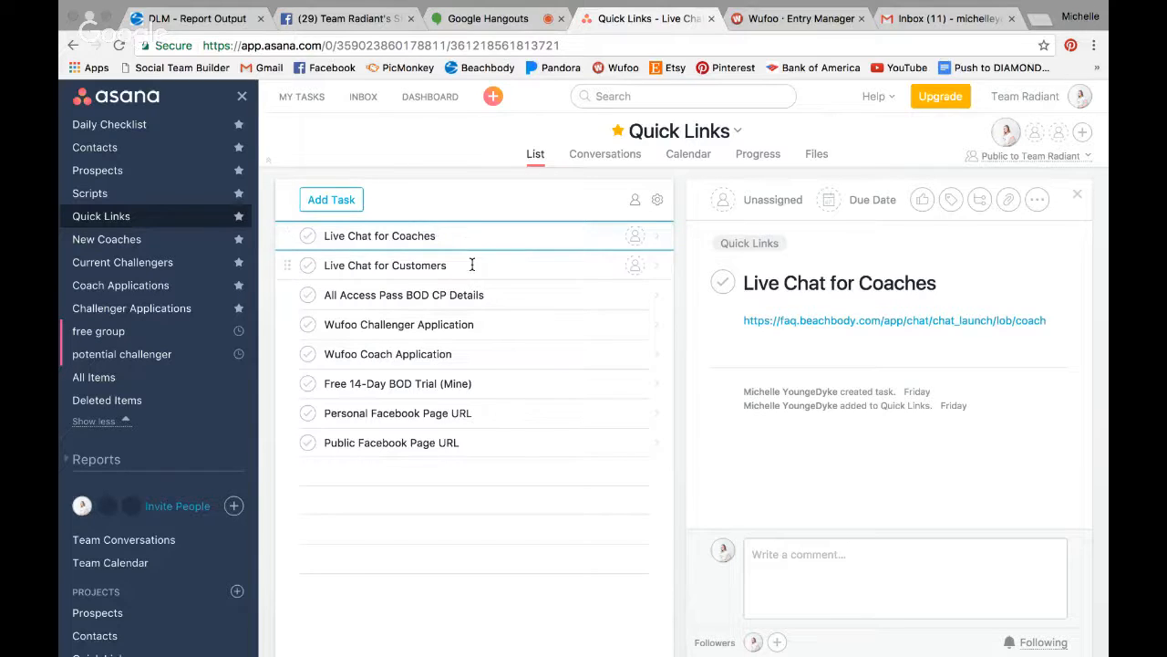
{"action": "left_click", "coordinate": [471, 265]}
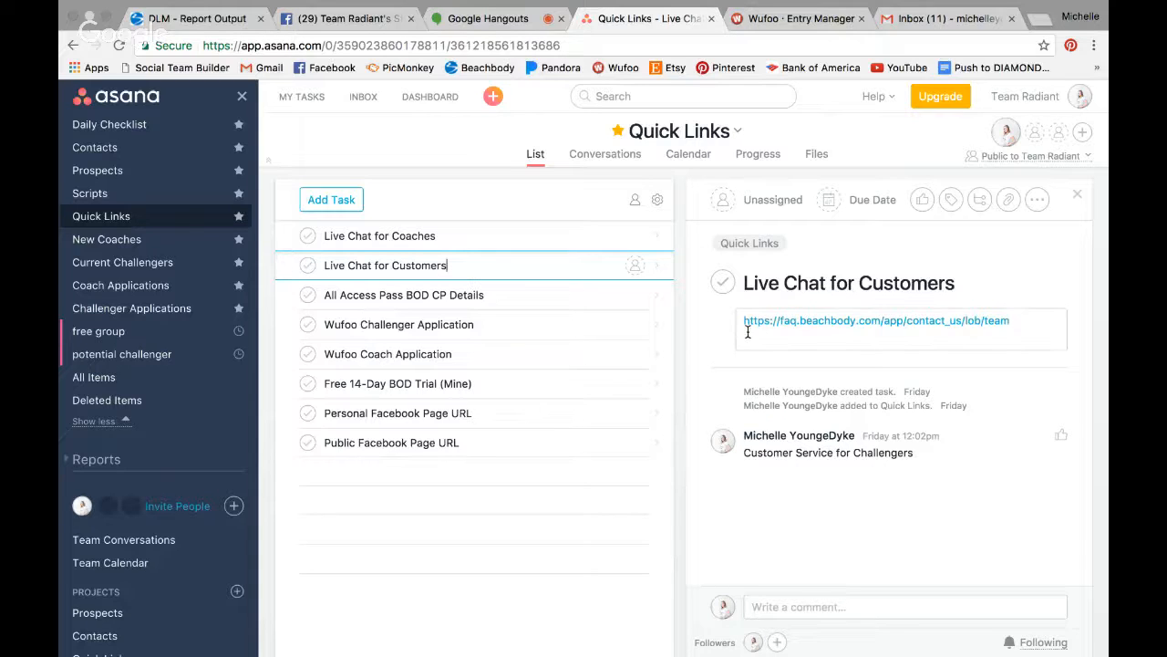
{"action": "left_click", "coordinate": [434, 295]}
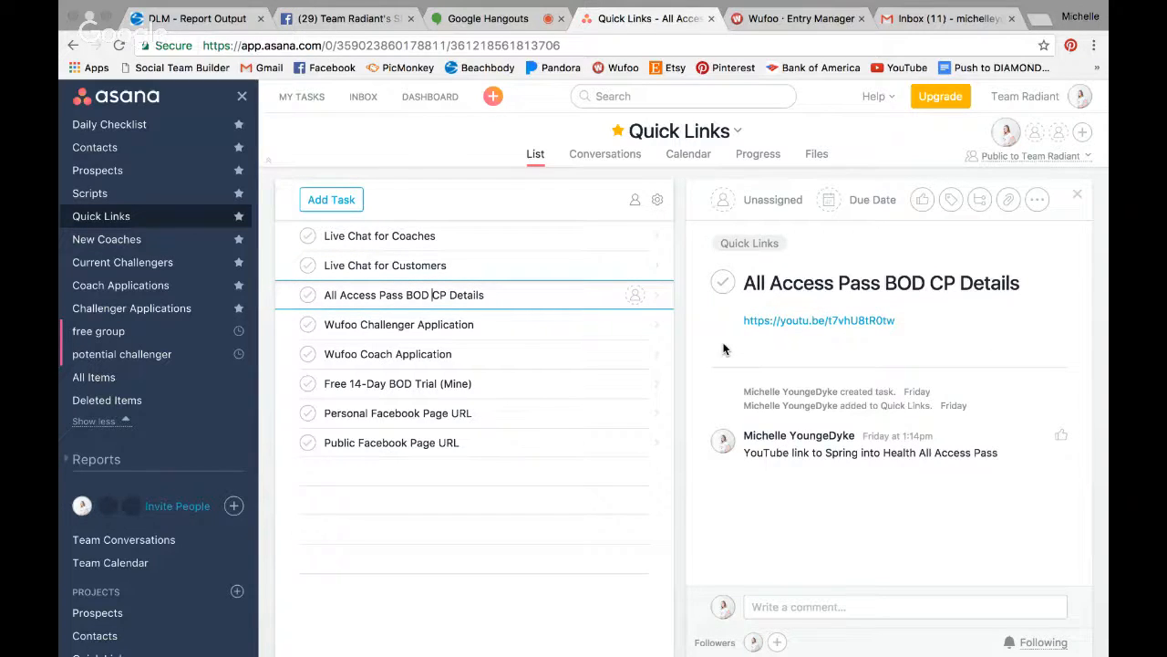
{"action": "left_click", "coordinate": [438, 324]}
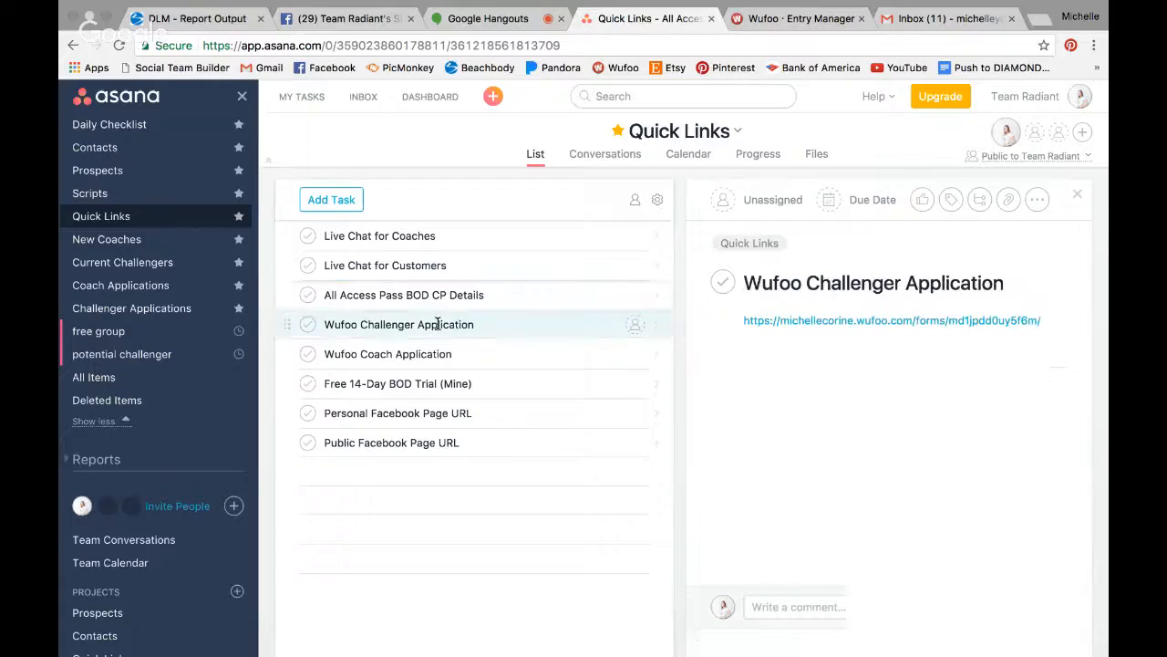
{"action": "left_click", "coordinate": [447, 391]}
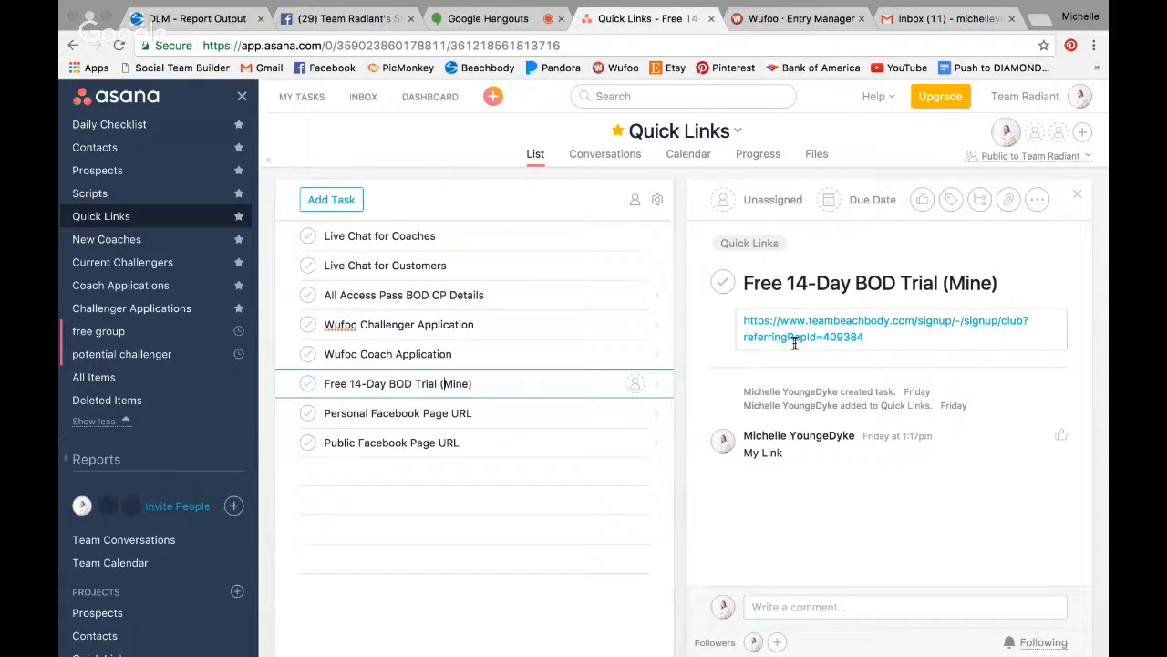
{"action": "left_click", "coordinate": [426, 412]}
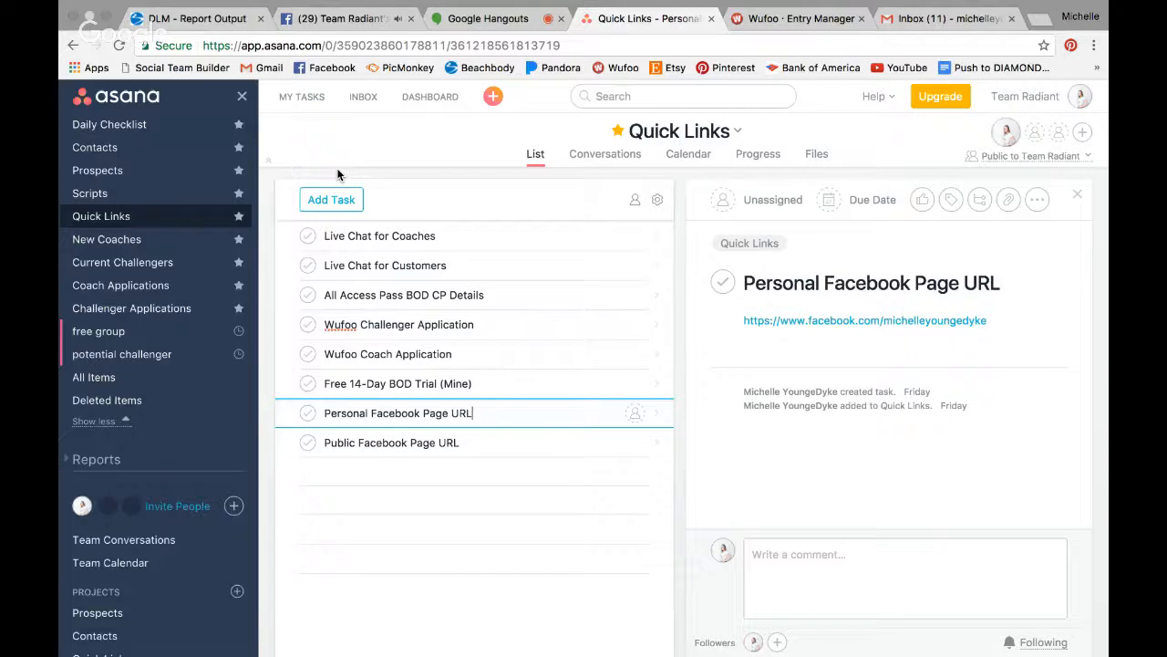
{"action": "left_click", "coordinate": [121, 241]}
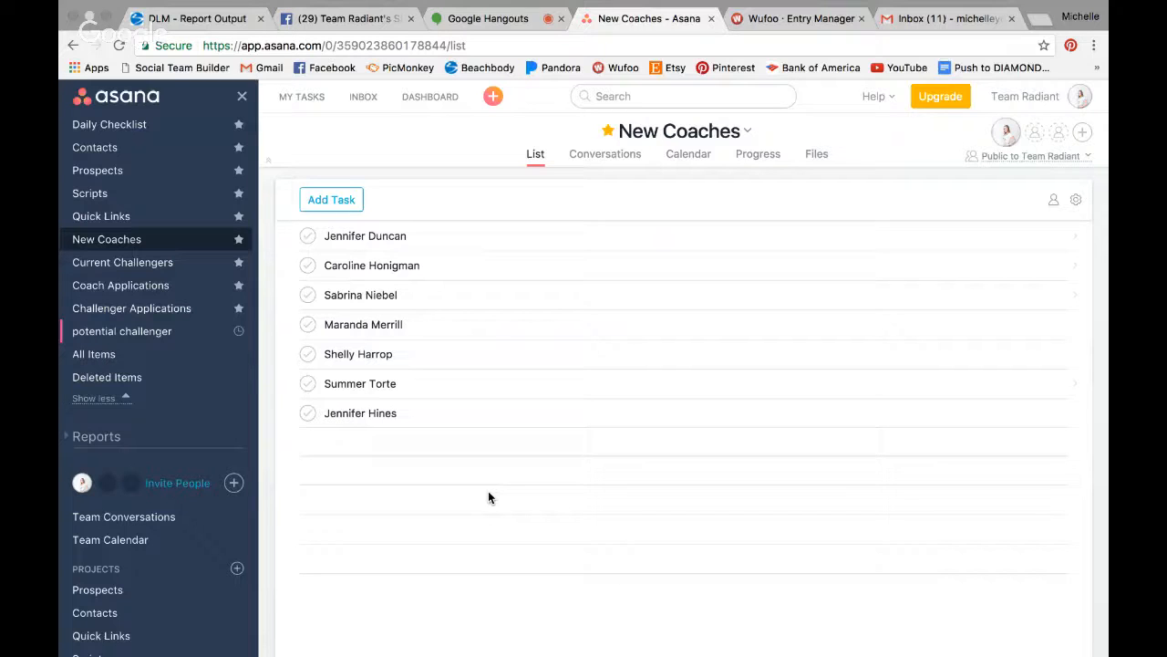
- Read the first new coach's task notes, then open the Current Challengers project
{"action": "left_click", "coordinate": [452, 239]}
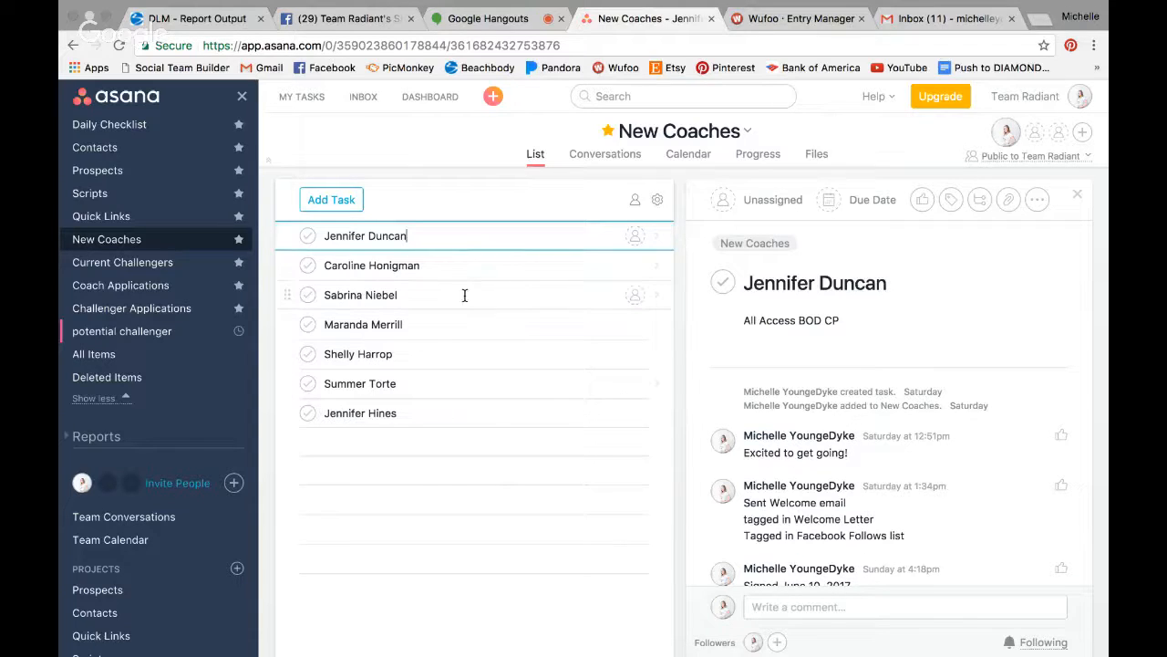
{"action": "left_click", "coordinate": [147, 270]}
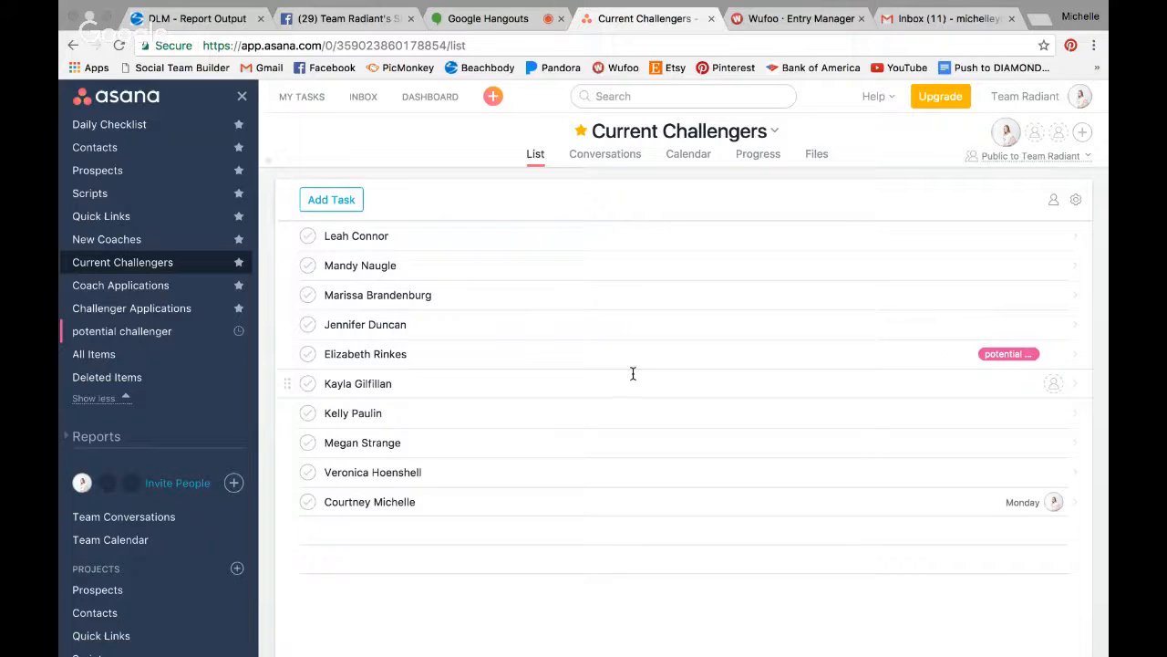
- Open Challenger Applications and follow an applicant's Prospects tag before returning to the list
{"action": "left_click", "coordinate": [111, 290]}
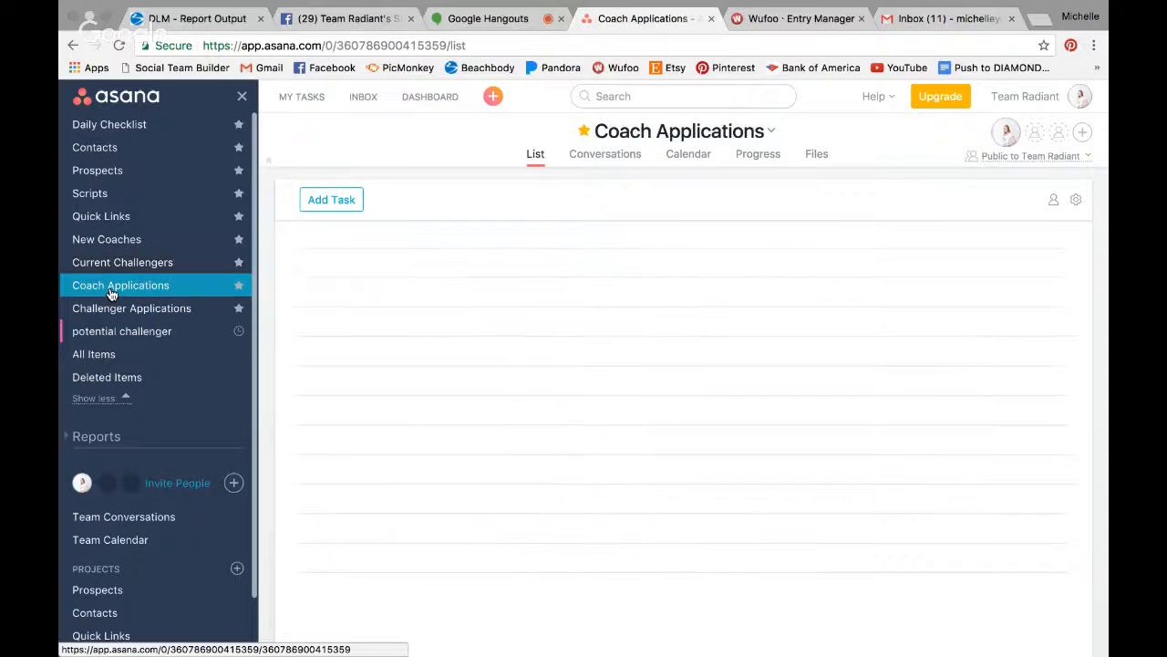
{"action": "left_click", "coordinate": [125, 313]}
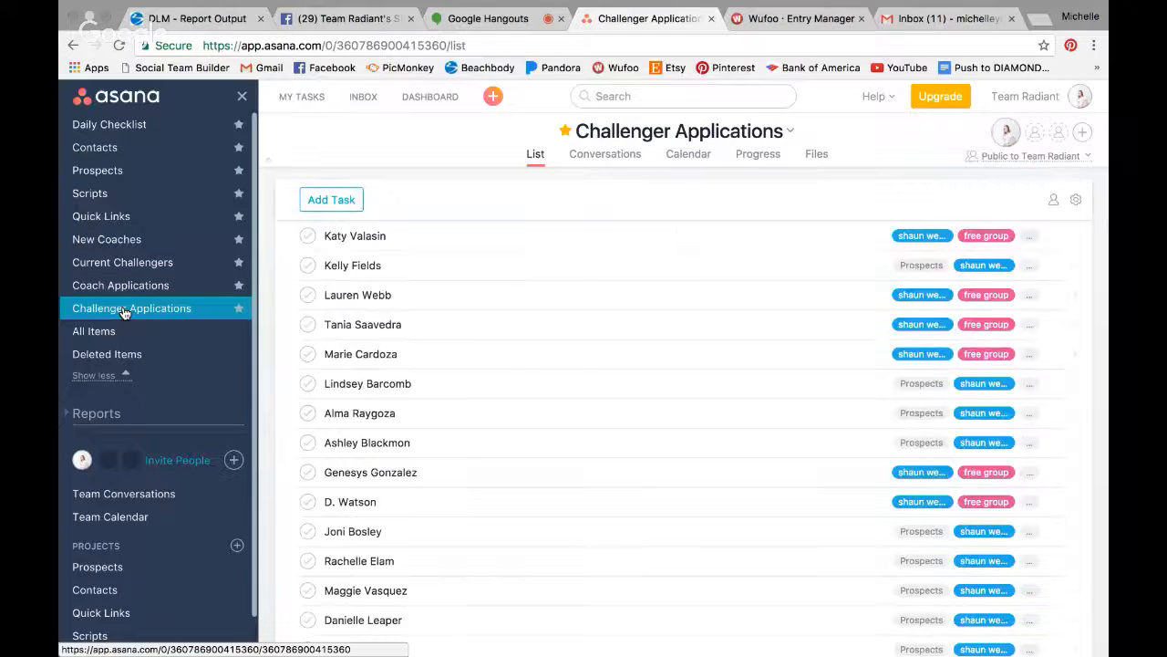
{"action": "left_click", "coordinate": [684, 325]}
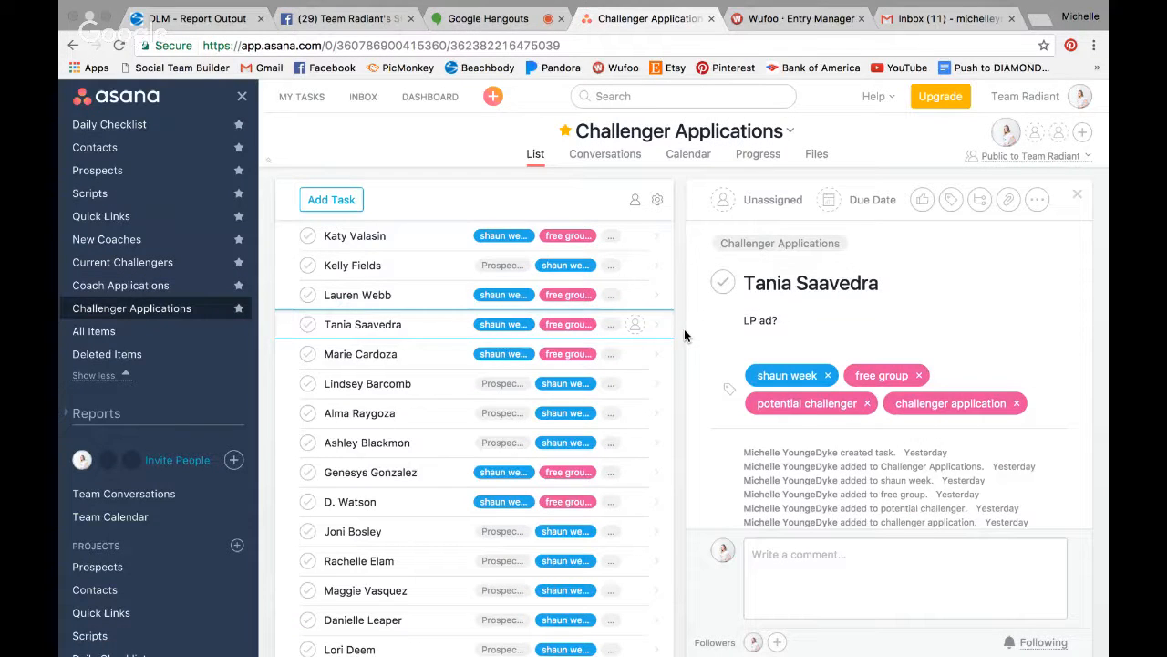
{"action": "left_click", "coordinate": [498, 266]}
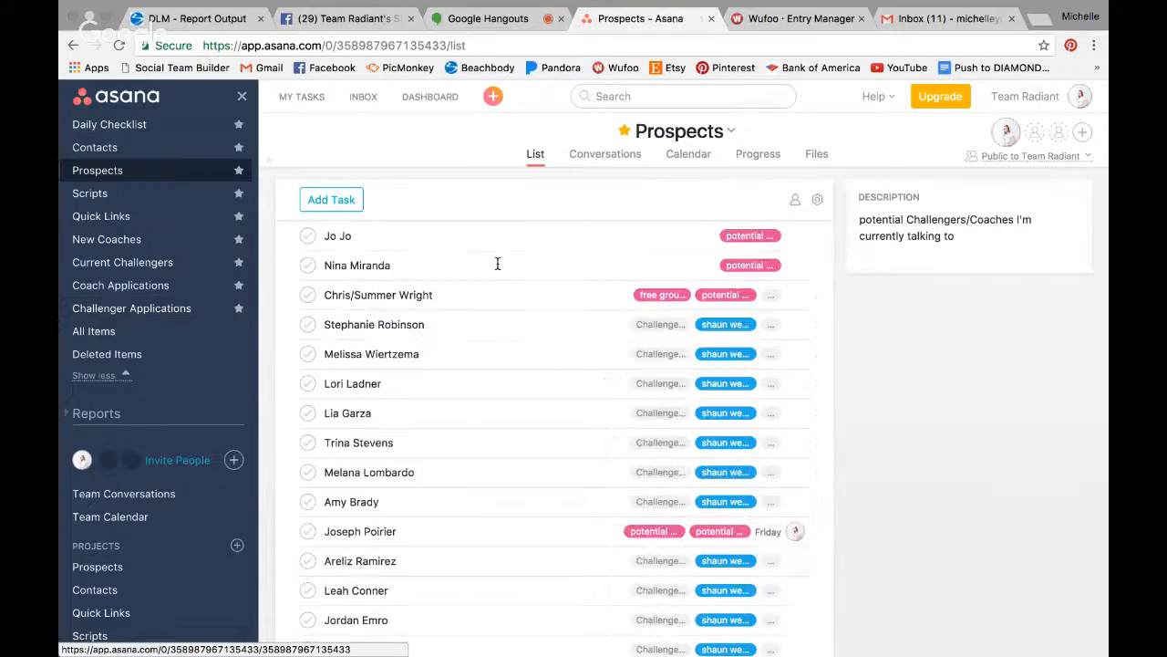
{"action": "left_click", "coordinate": [178, 310]}
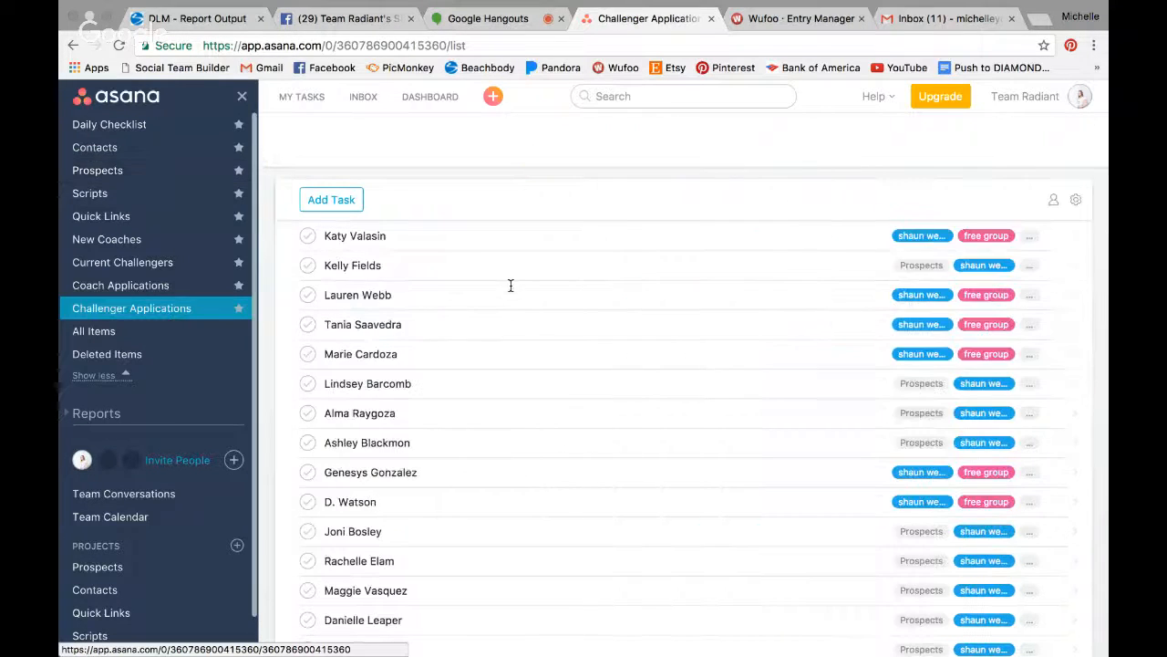
- Compare two applicants' task details, scrolling through the one noting 'LP ad?'
{"action": "left_click", "coordinate": [555, 301]}
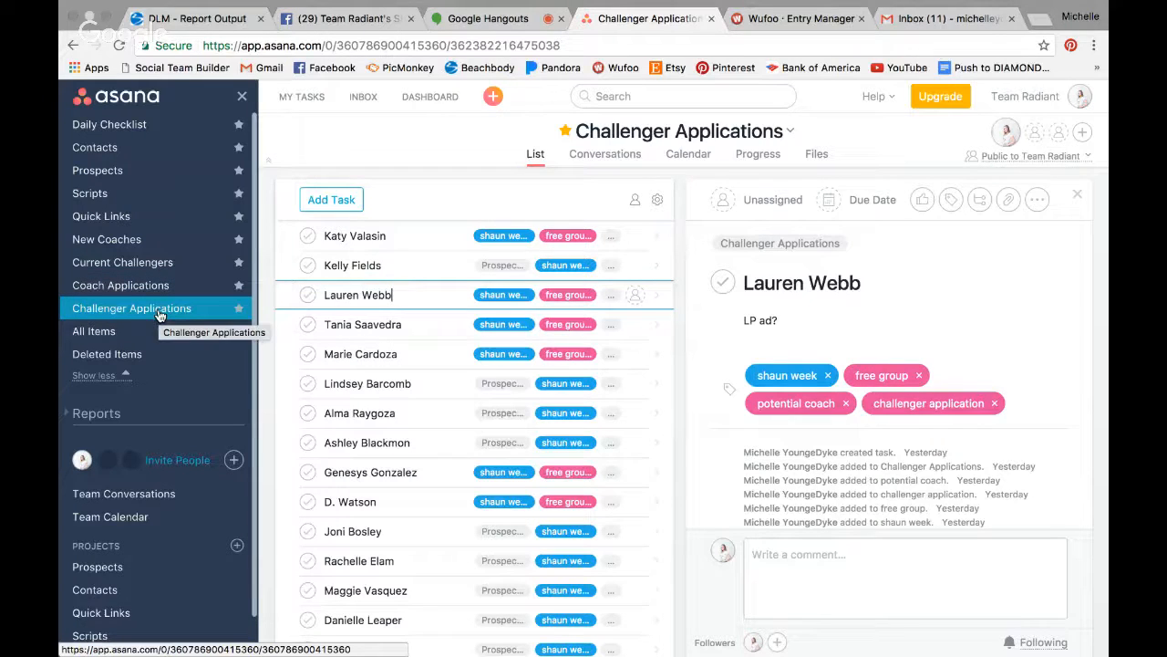
{"action": "left_click", "coordinate": [409, 324]}
{"action": "scroll", "coordinate": [409, 328], "scroll_direction": "down", "scroll_amount": 5}
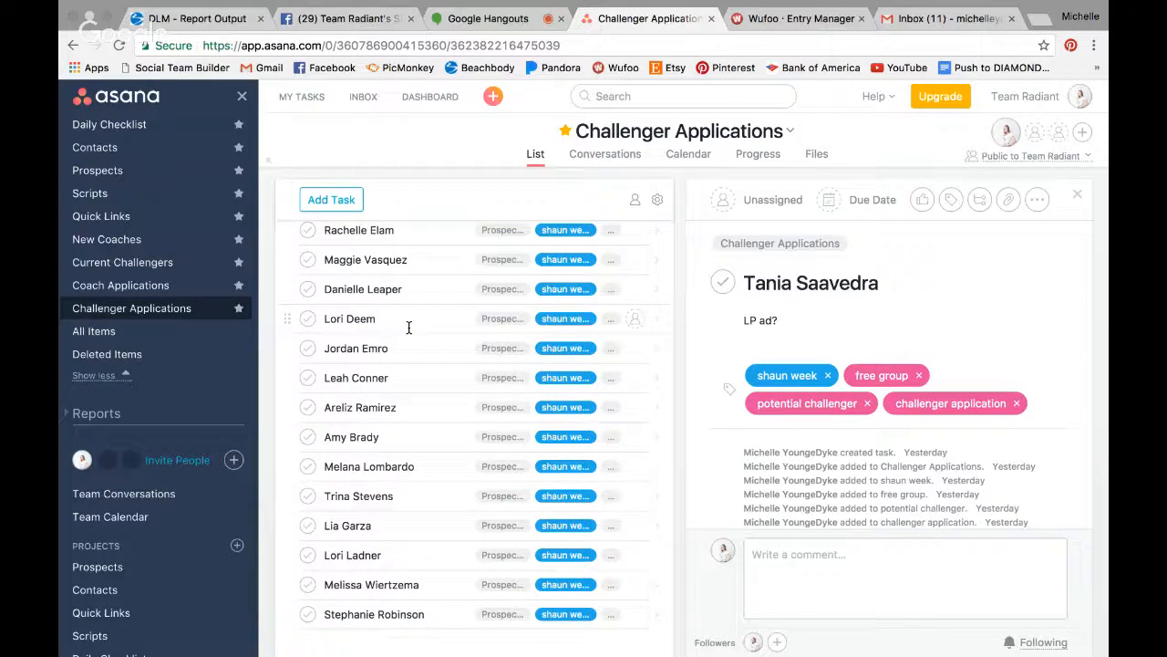
{"action": "scroll", "coordinate": [409, 327], "scroll_direction": "up", "scroll_amount": 5}
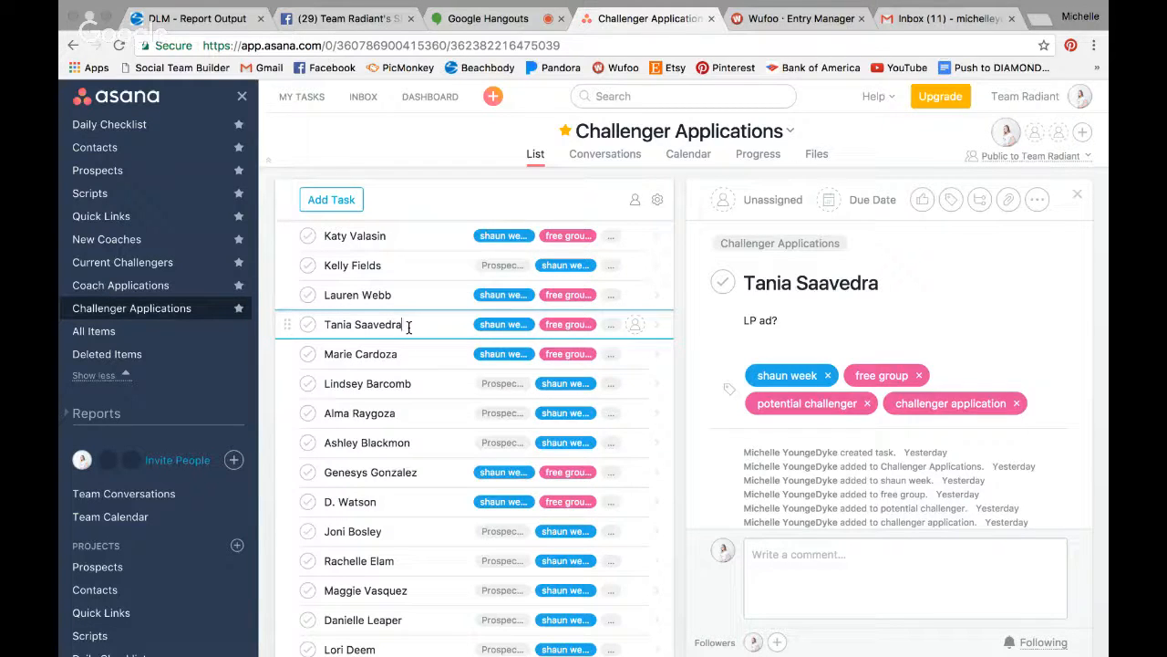
- Preview the Challenger Applications tasks on the Calendar, then return to List view
{"action": "left_click", "coordinate": [689, 156]}
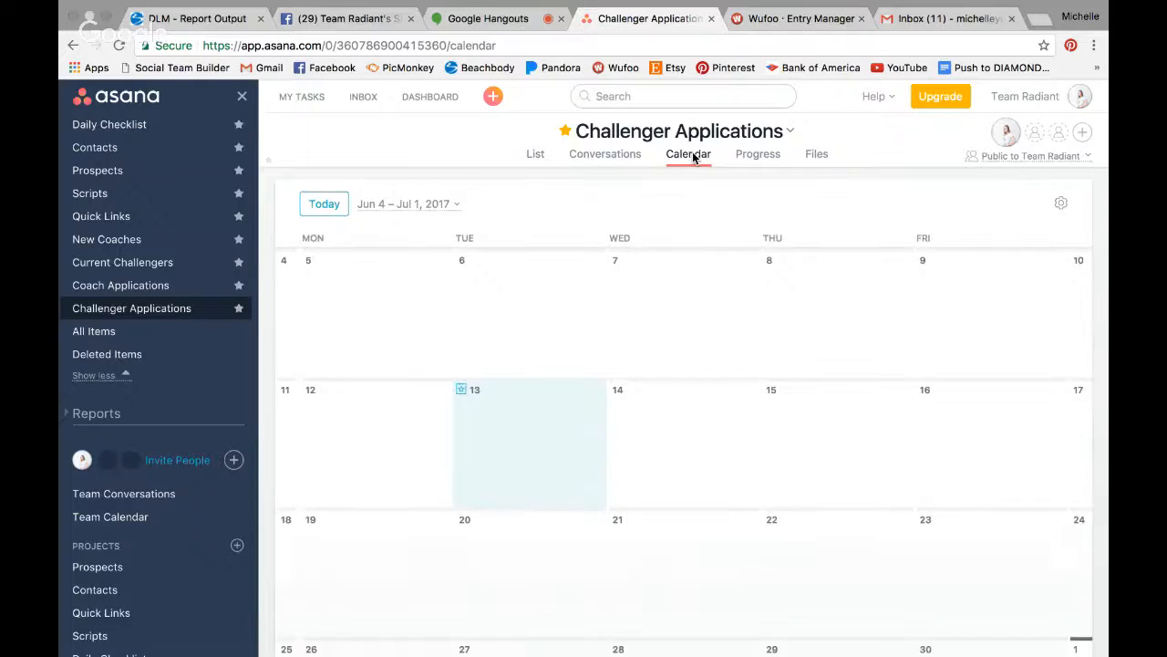
{"action": "left_click", "coordinate": [530, 158]}
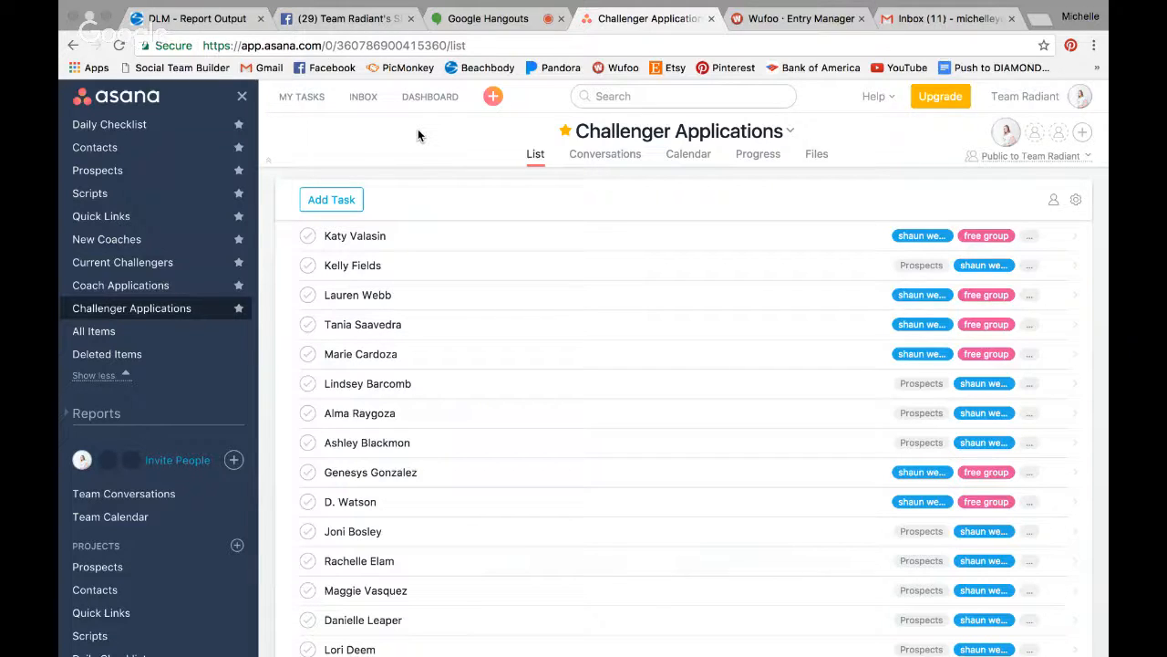
{"action": "left_click", "coordinate": [494, 22]}
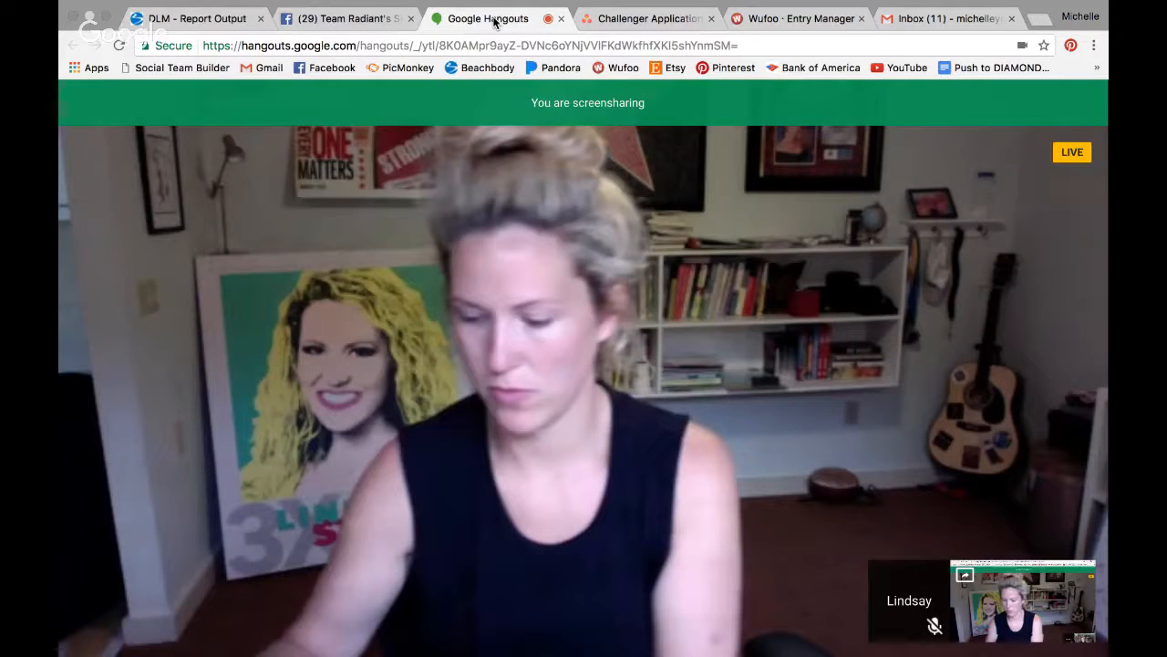
{"action": "left_click", "coordinate": [643, 18]}
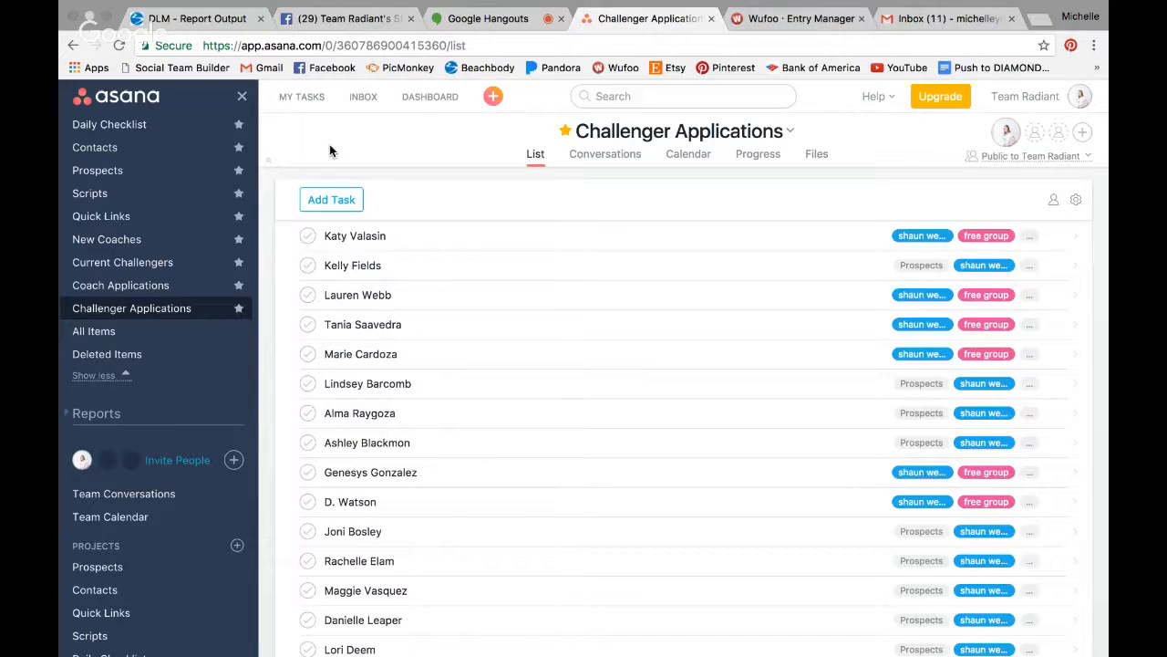
{"action": "left_click", "coordinate": [345, 19]}
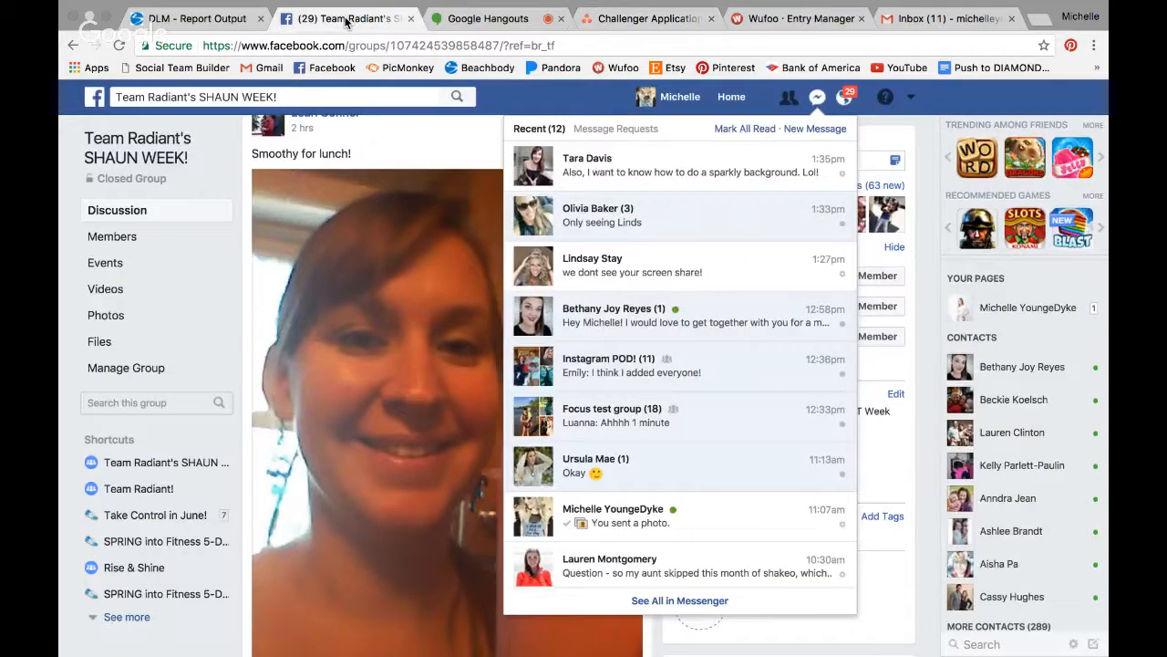
{"action": "left_click", "coordinate": [619, 27]}
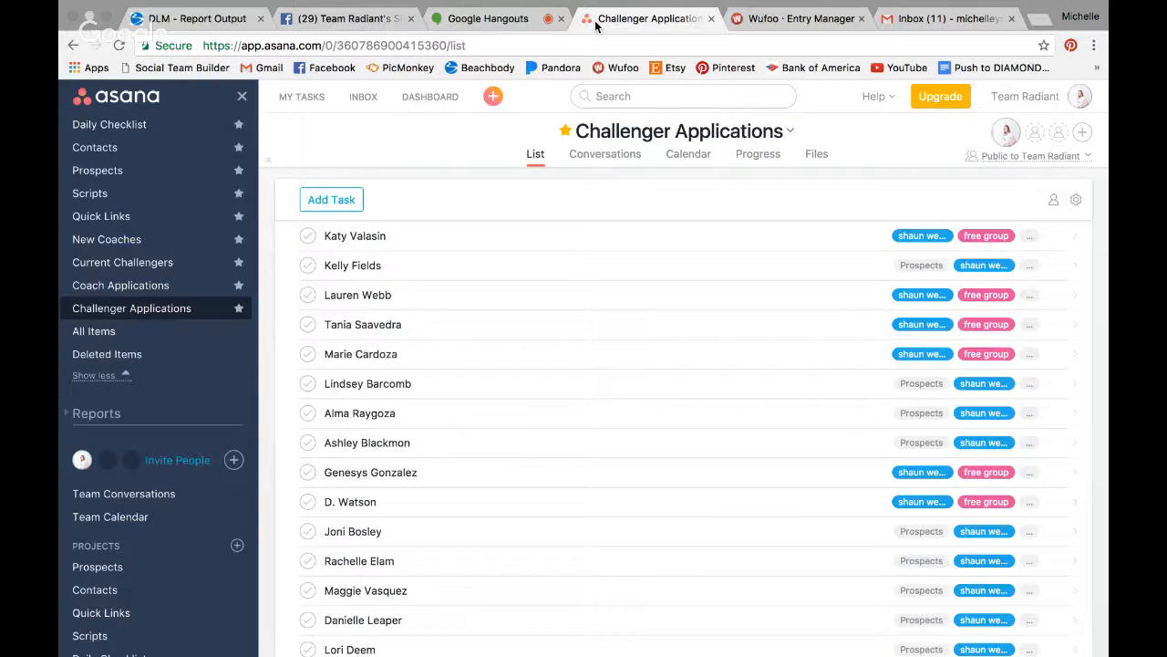